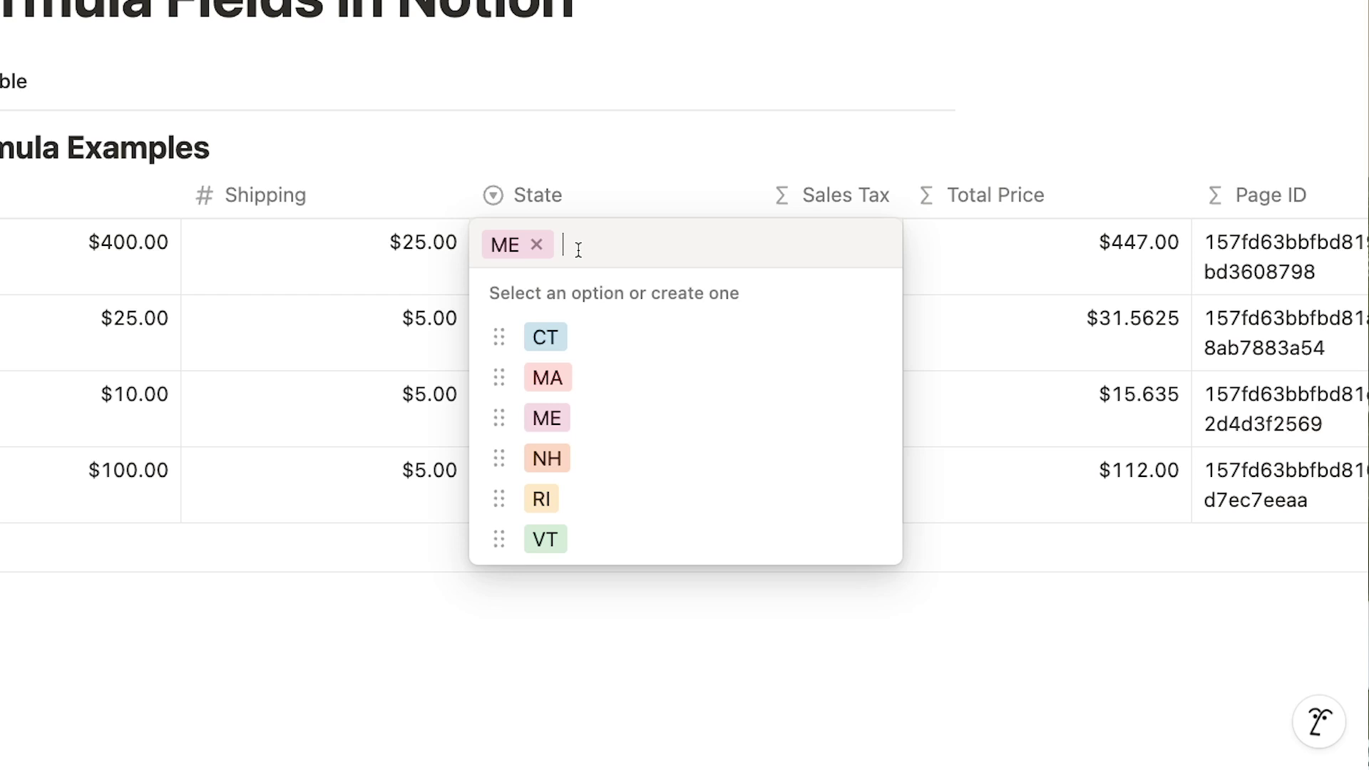
Set the State of rows 1–3 to CT, ME and NH
left_click(567, 338)
left_click(569, 320)
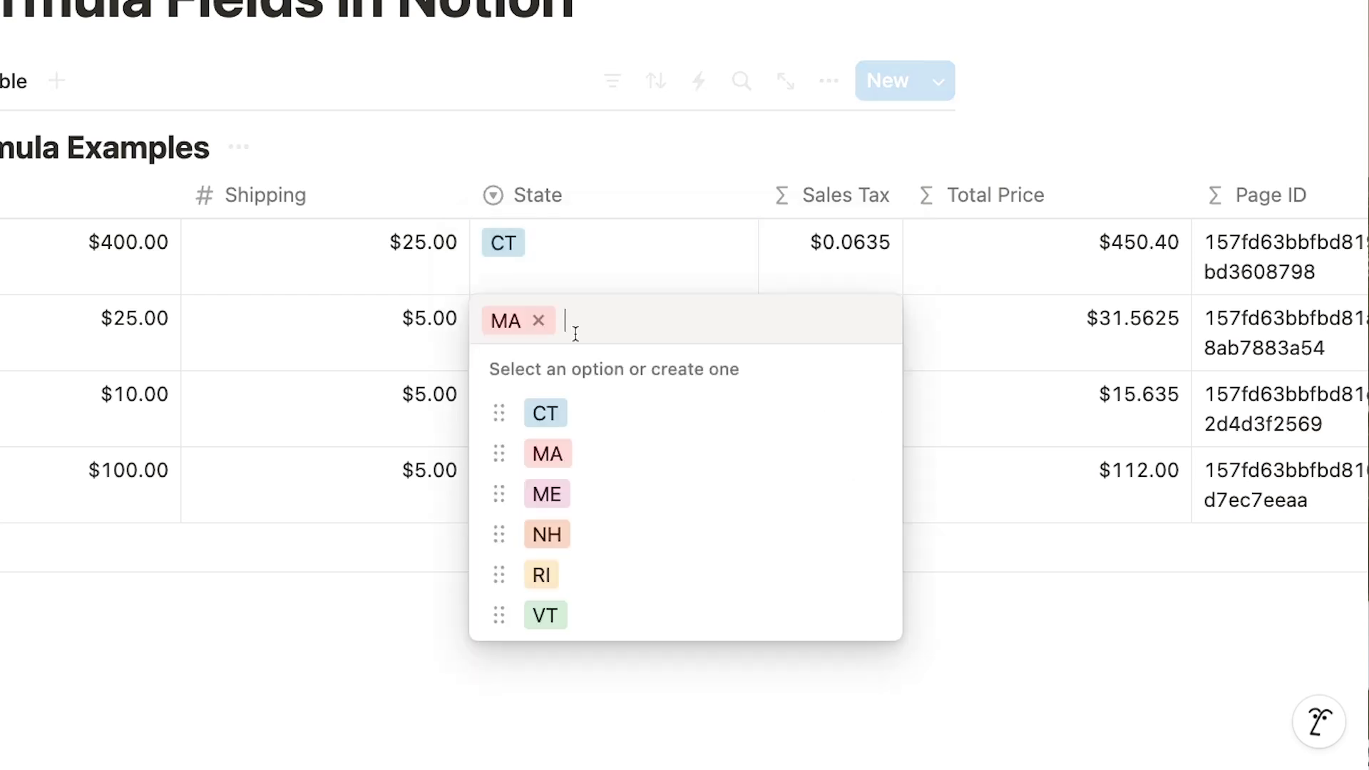
left_click(591, 494)
left_click(592, 411)
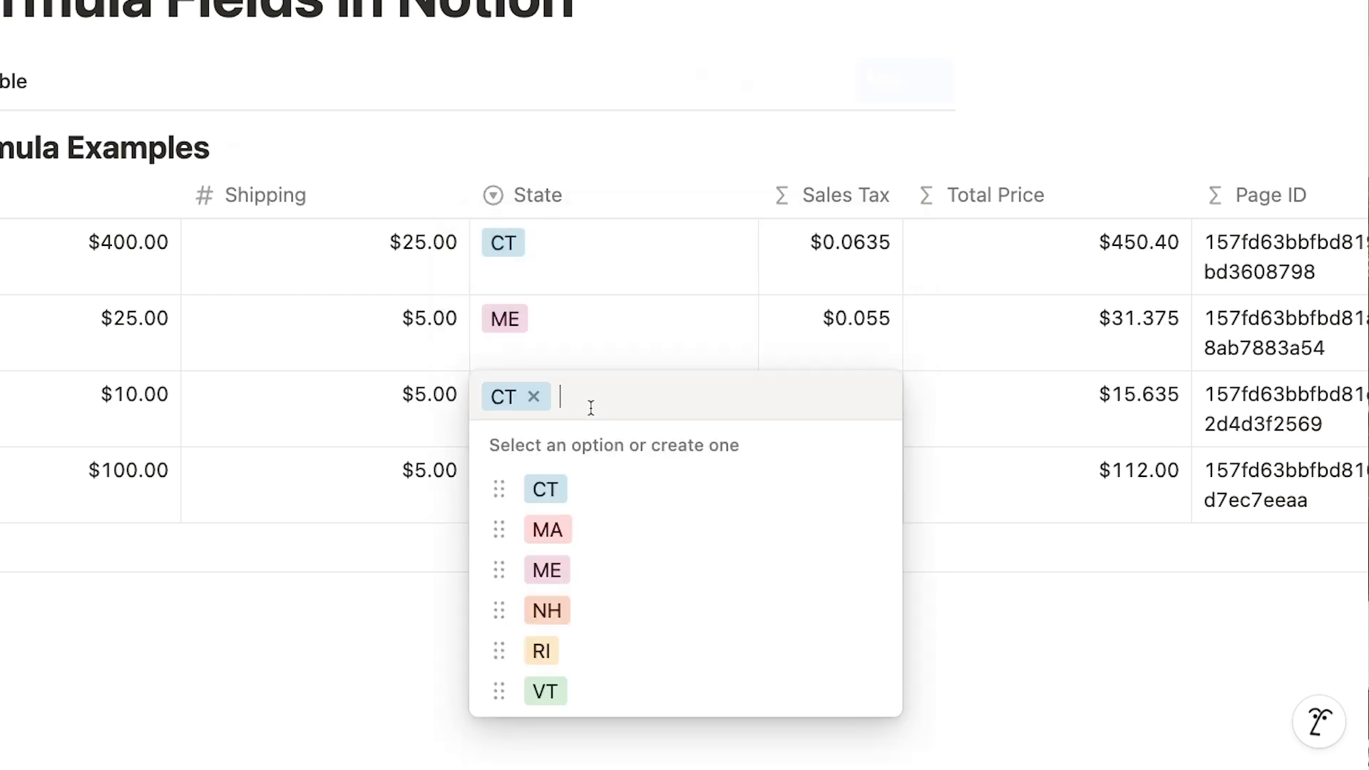
left_click(581, 613)
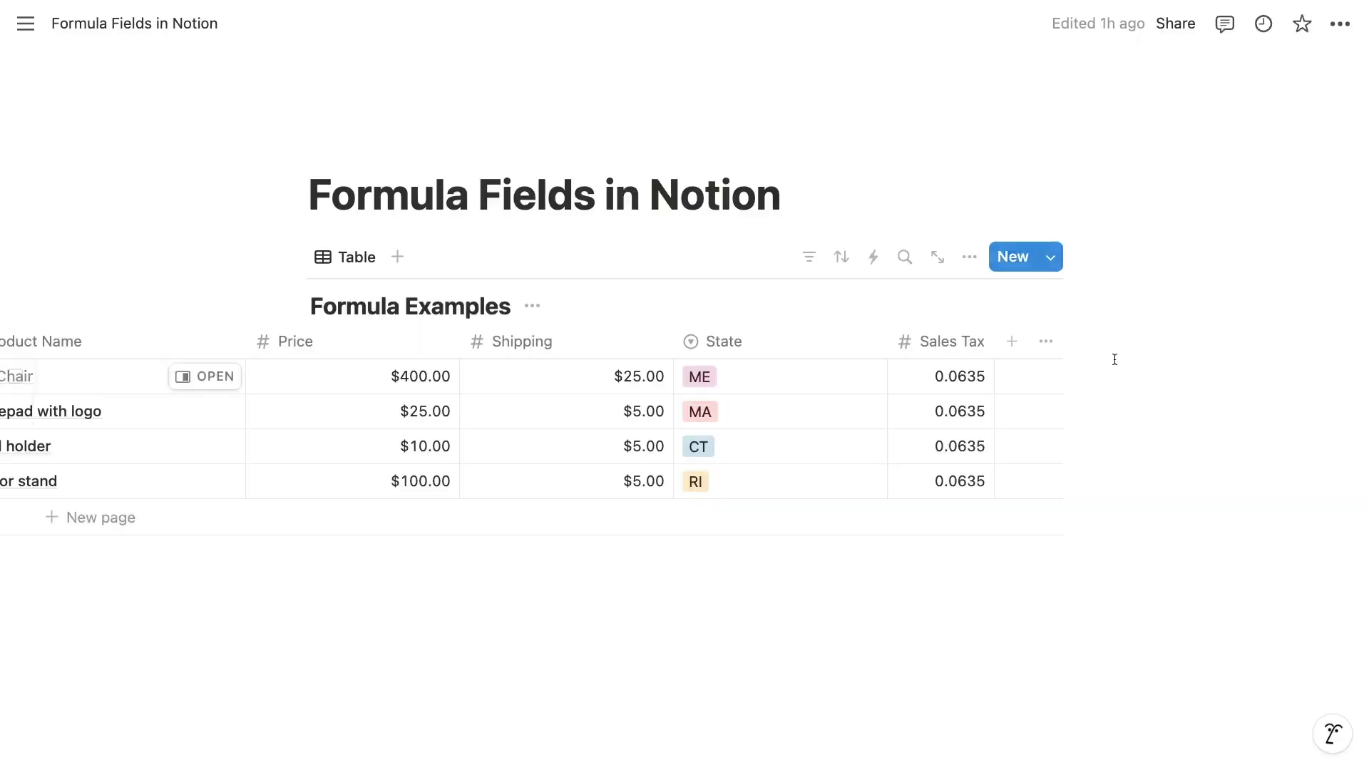
Add a Formula property named 'Hello World' and open its empty formula editor
left_click(1013, 344)
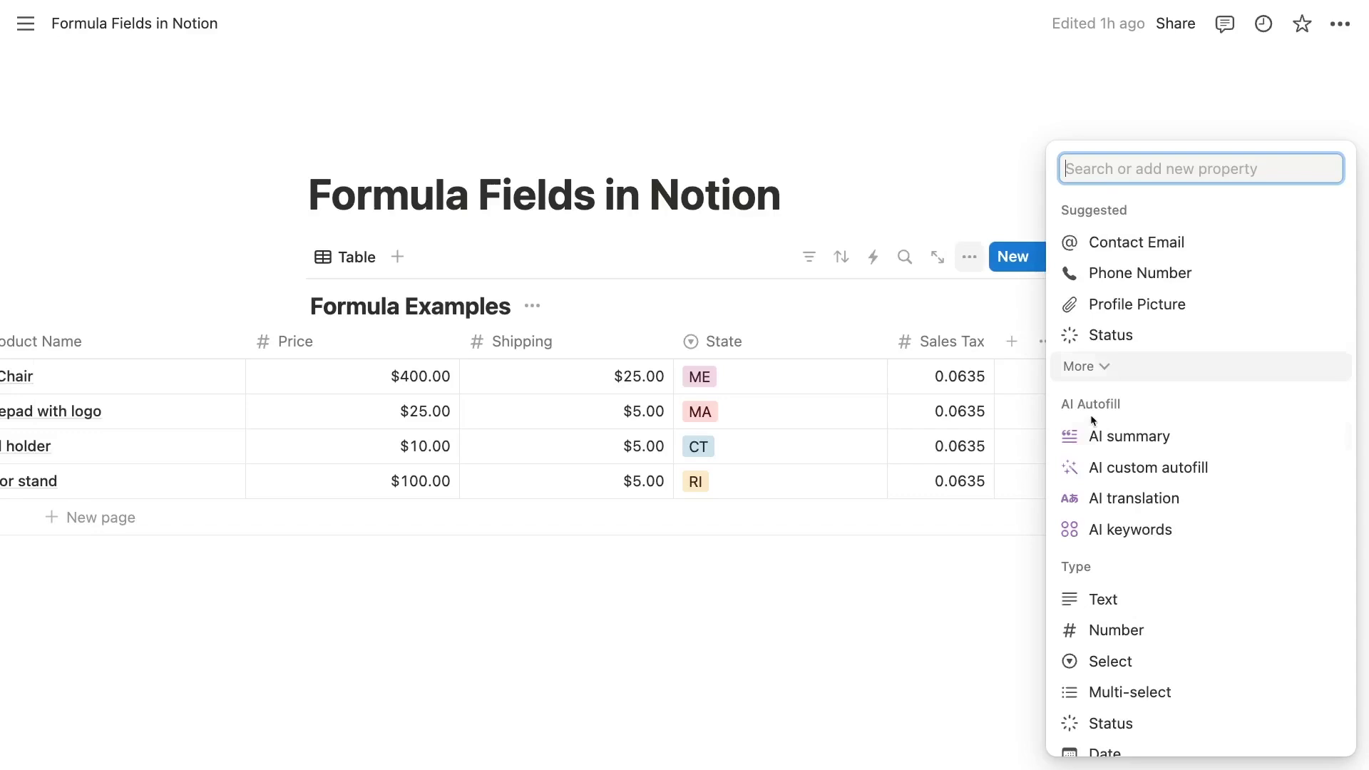
scroll(1116, 460, "down", 5)
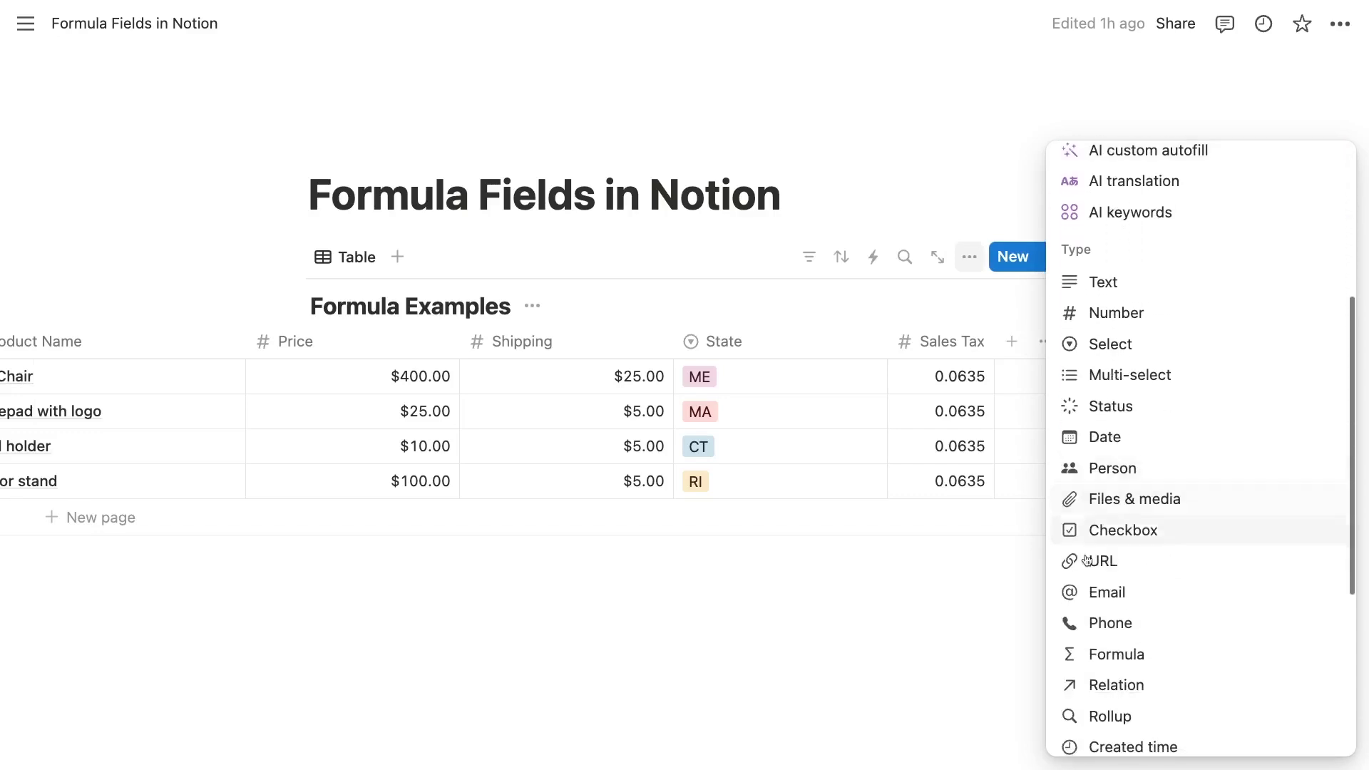
left_click(1076, 654)
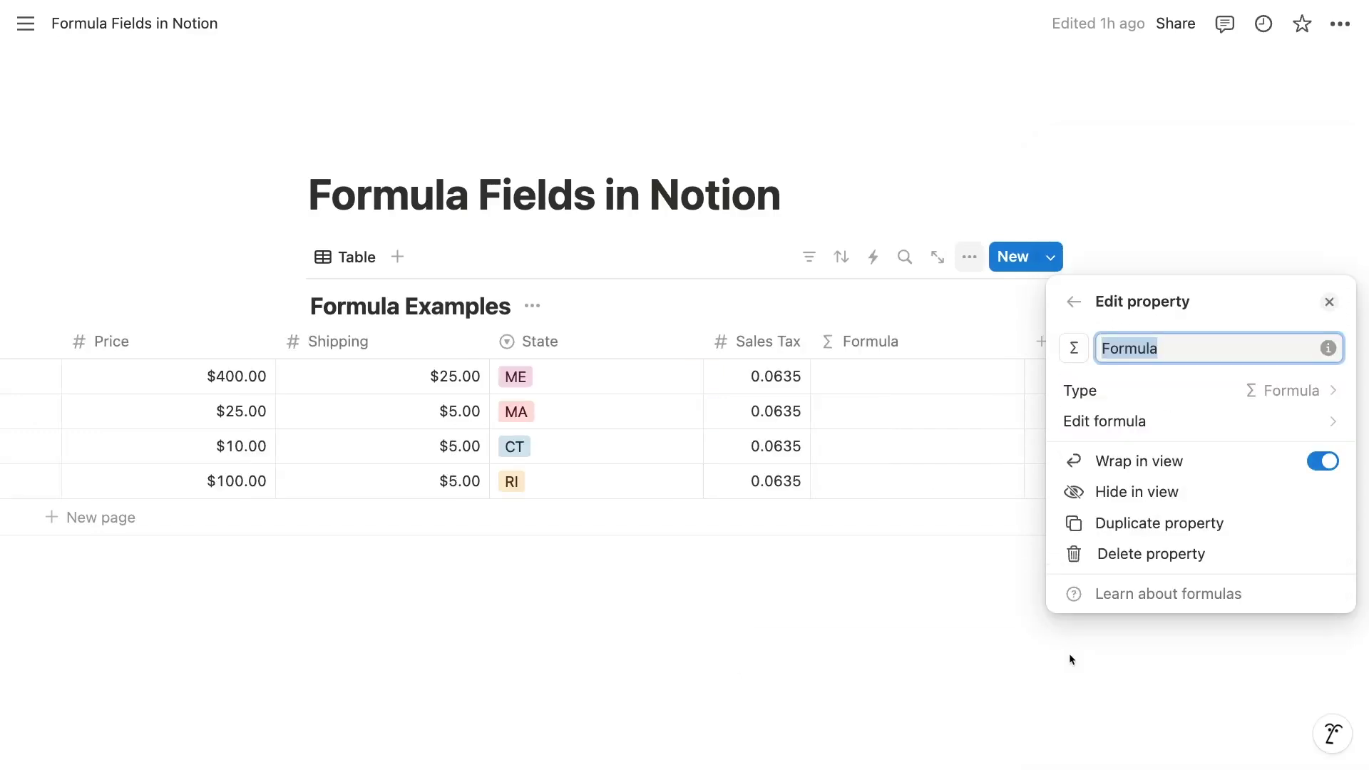
type("Hello World")
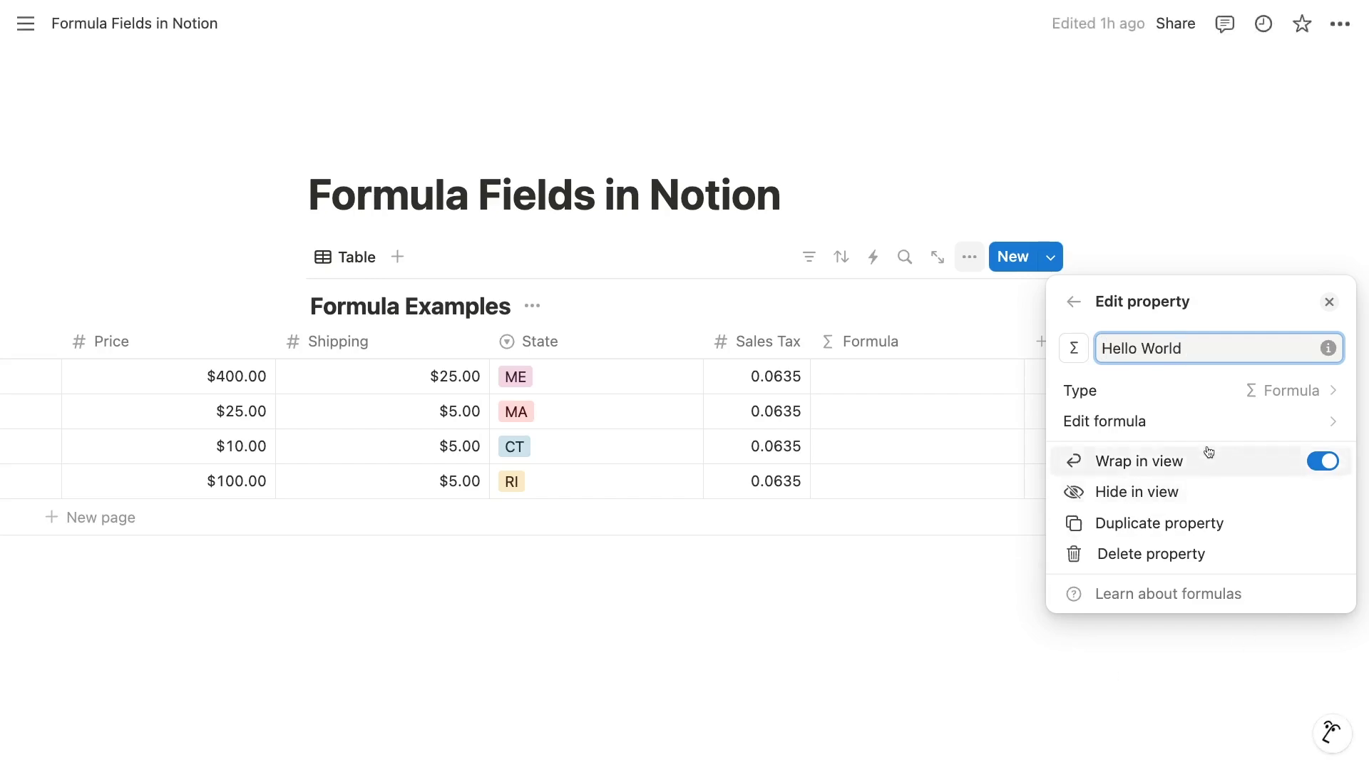
left_click(1219, 421)
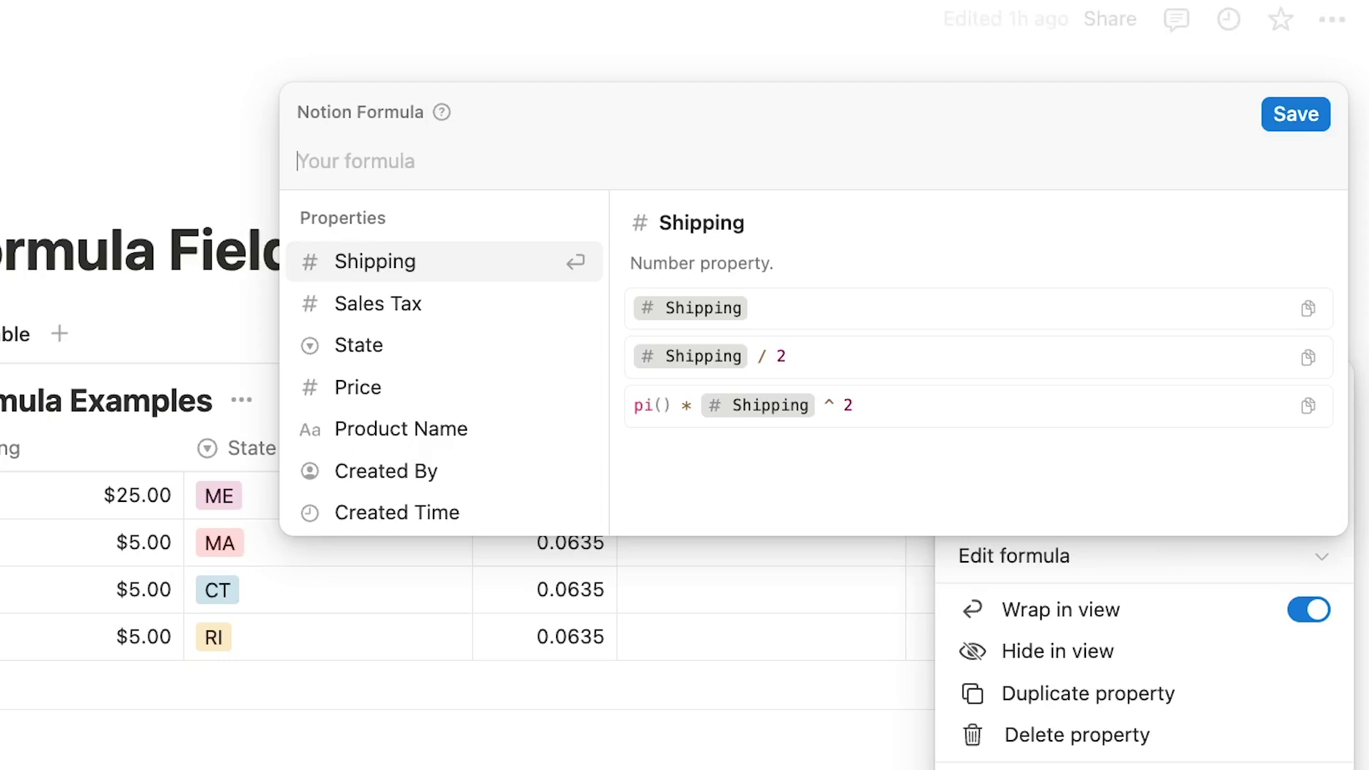
Enter the formula "Hello World" (with quotes) and save it
type("\"Hello Wo")
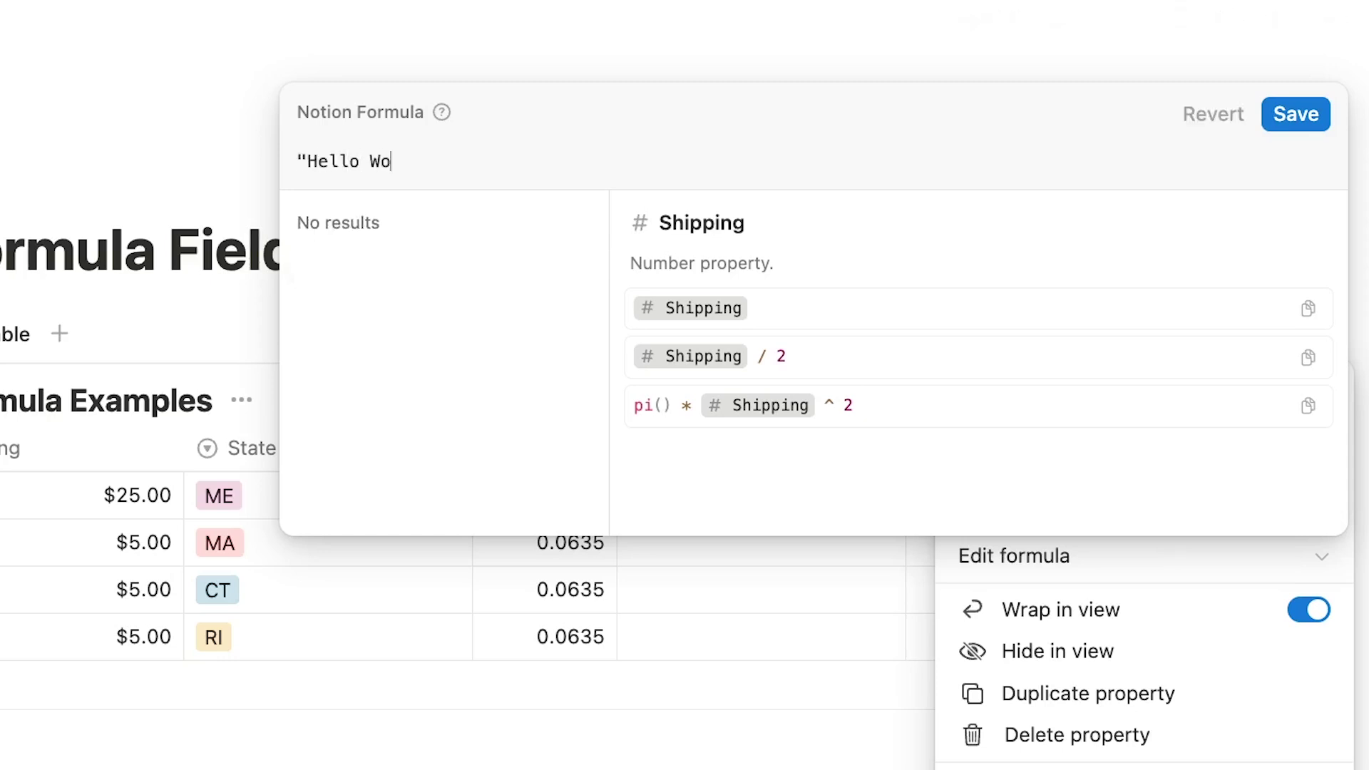
type("rld\"")
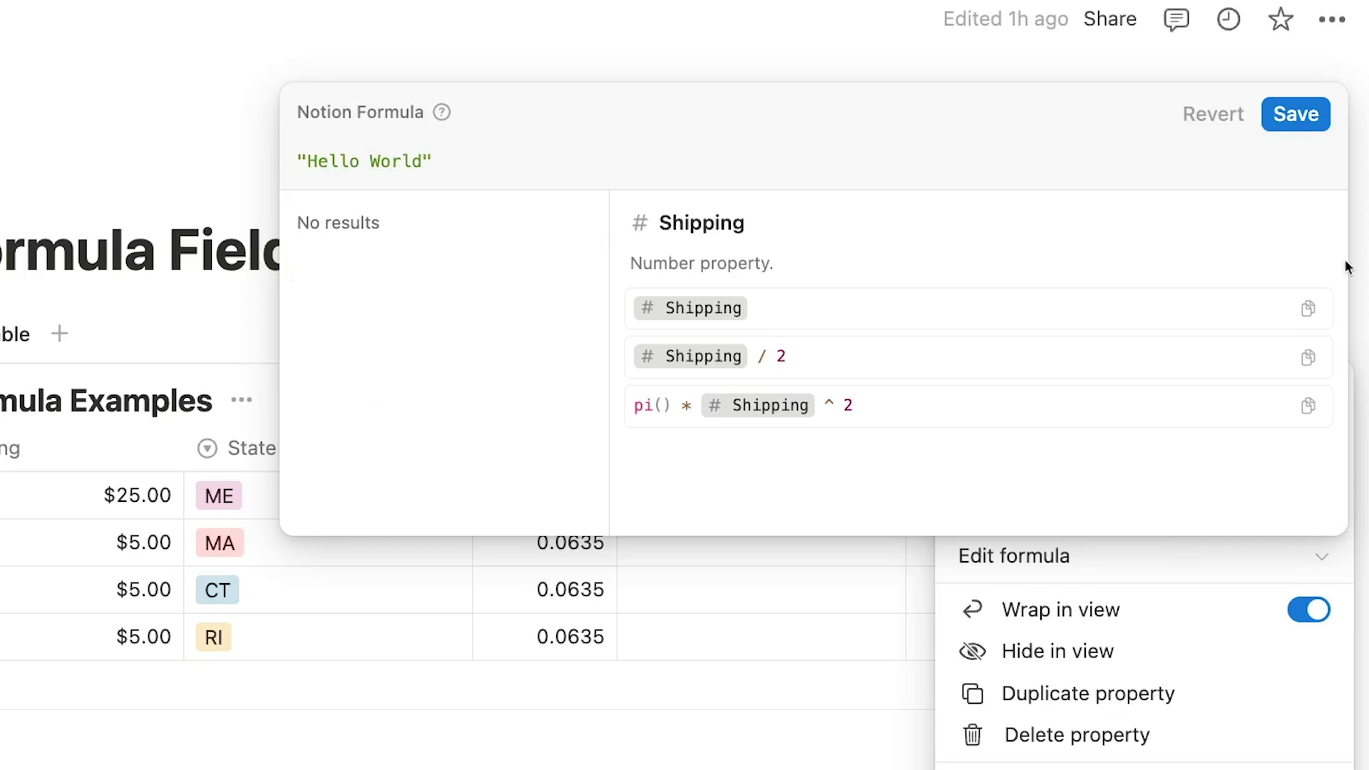
left_click(1301, 122)
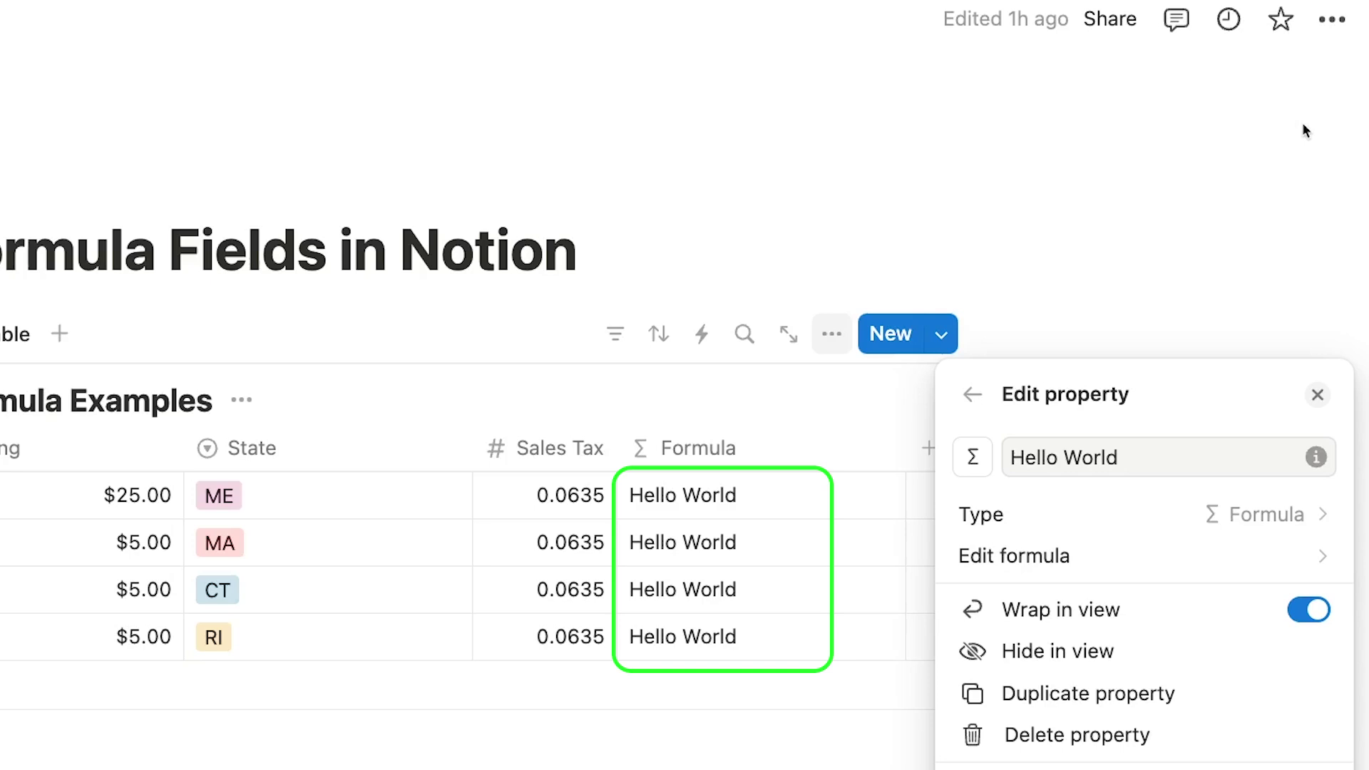
Replace the Hello World formula with id() and save it
left_click(1146, 563)
key("BackSpace")
key("BackSpace")
key("BackSpace")
key("BackSpace")
key("BackSpace")
key("BackSpace")
key("BackSpace")
key("BackSpace")
key("BackSpace")
key("BackSpace")
key("BackSpace")
key("BackSpace")
key("BackSpace")
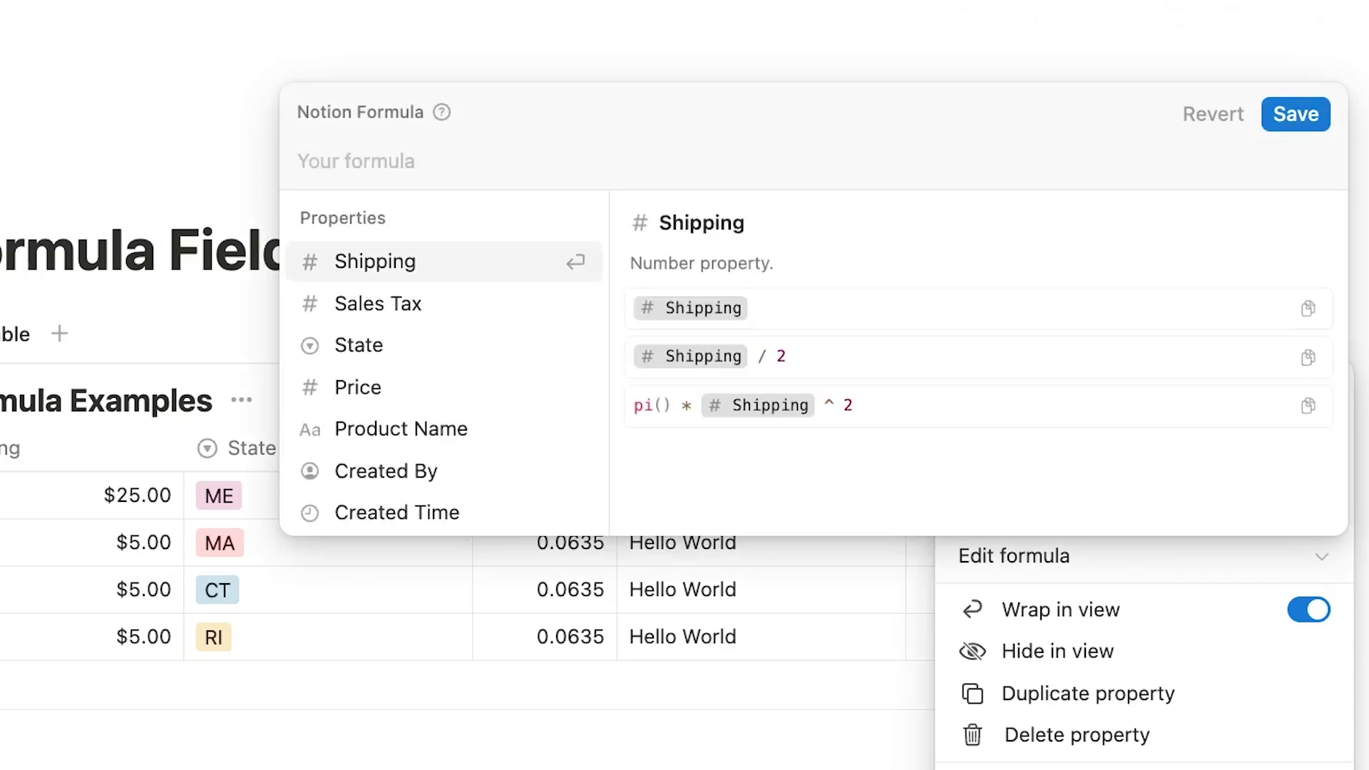
type("id")
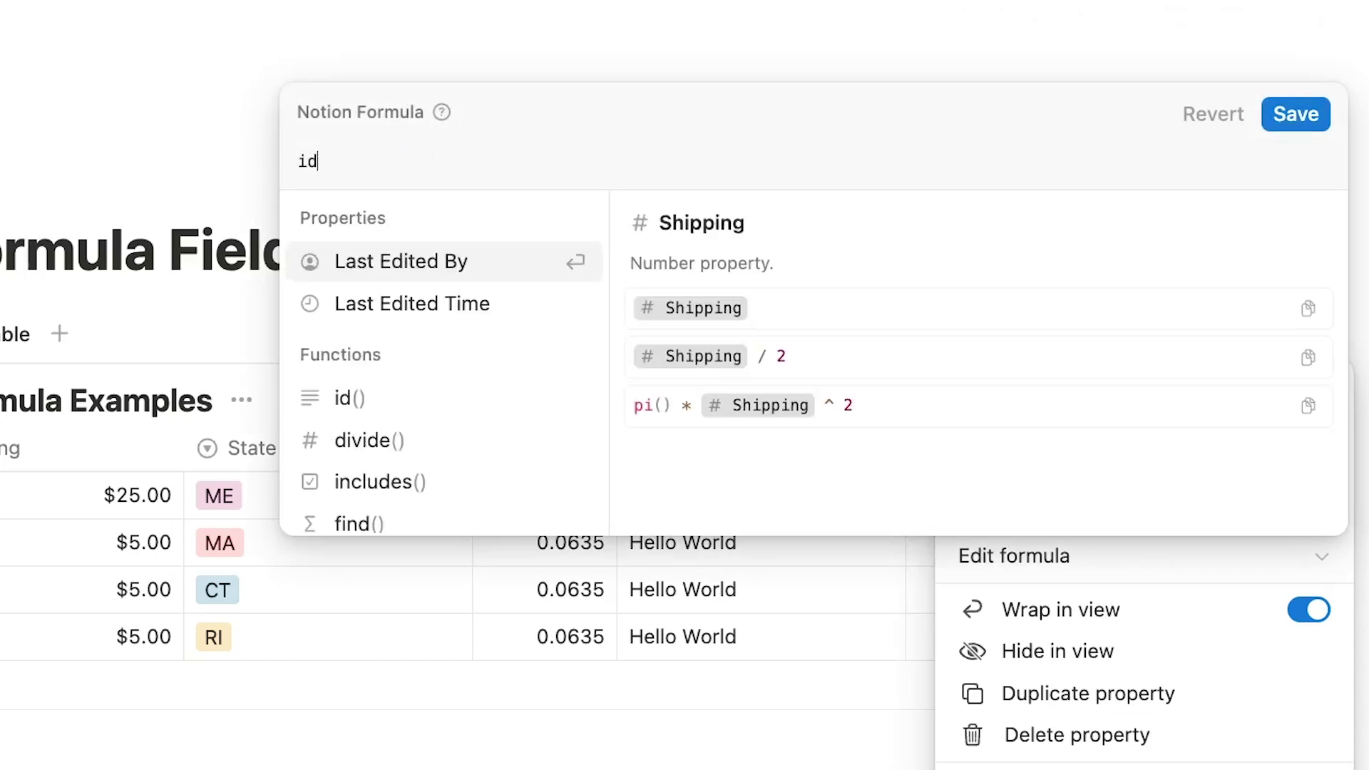
type("()")
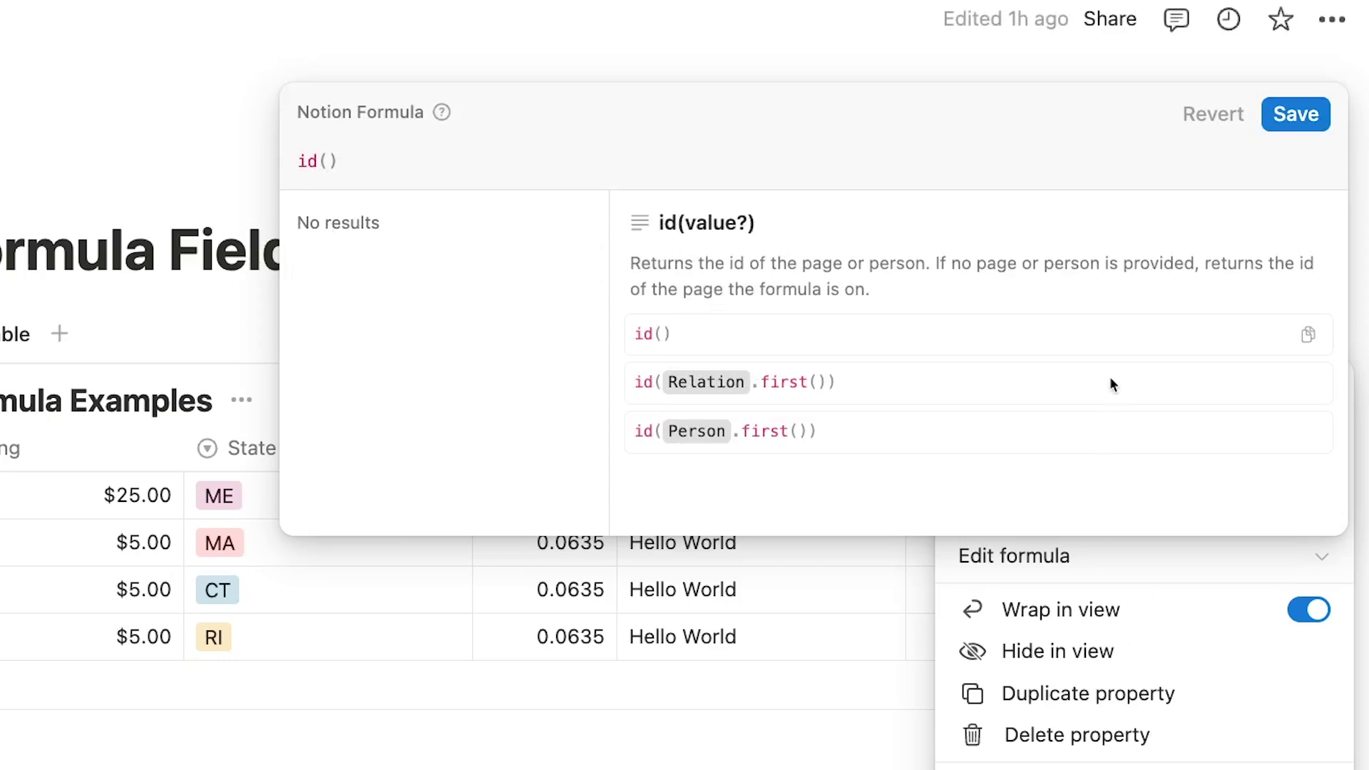
left_click(1323, 116)
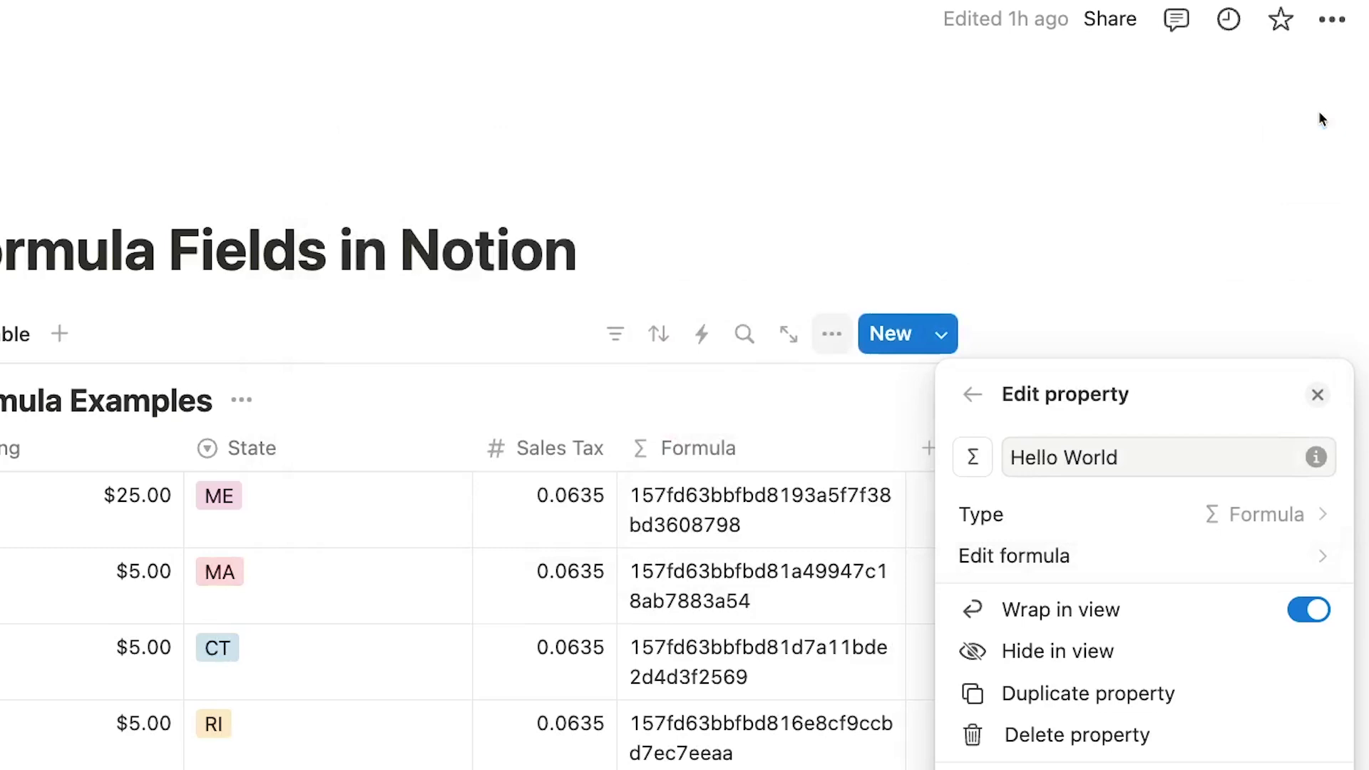
Rename the formula property to 'Page ID'
triple_click(1145, 449)
type("Page ID")
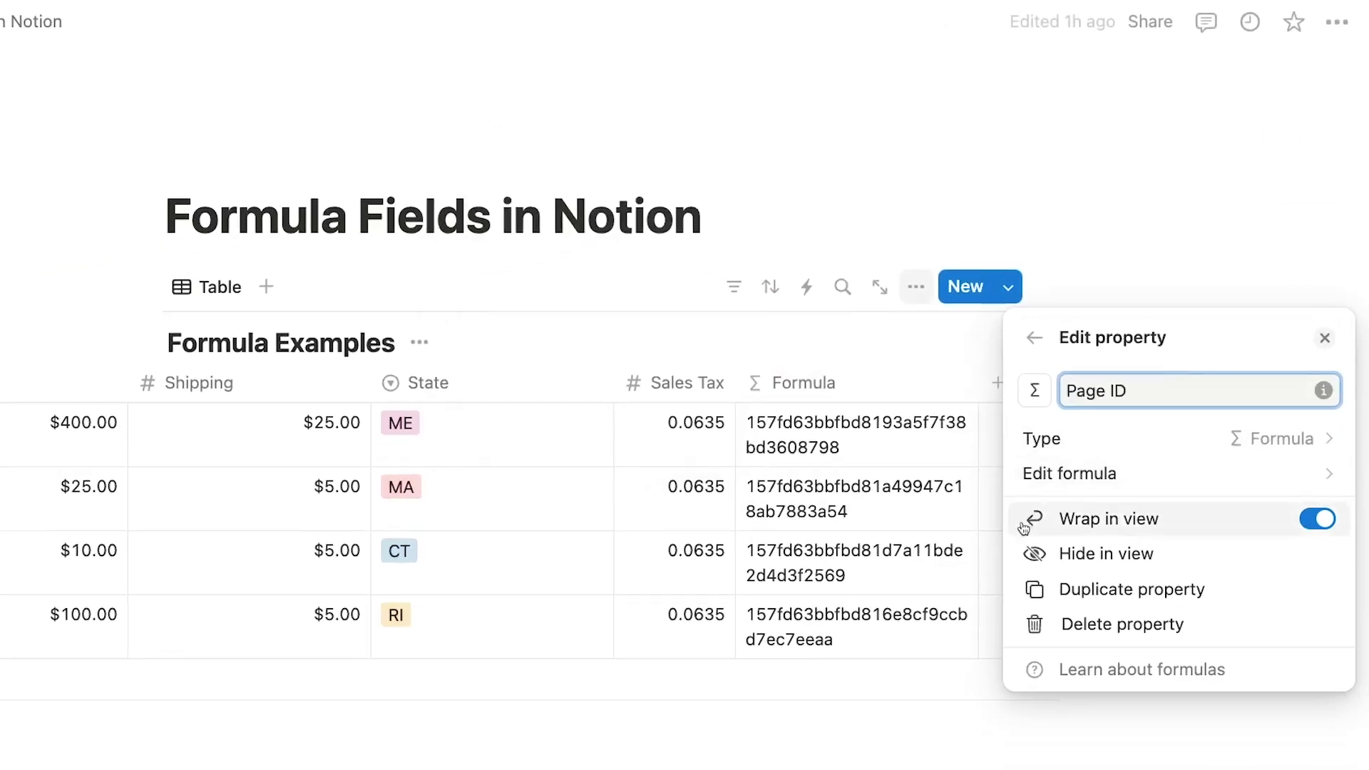
left_click(972, 628)
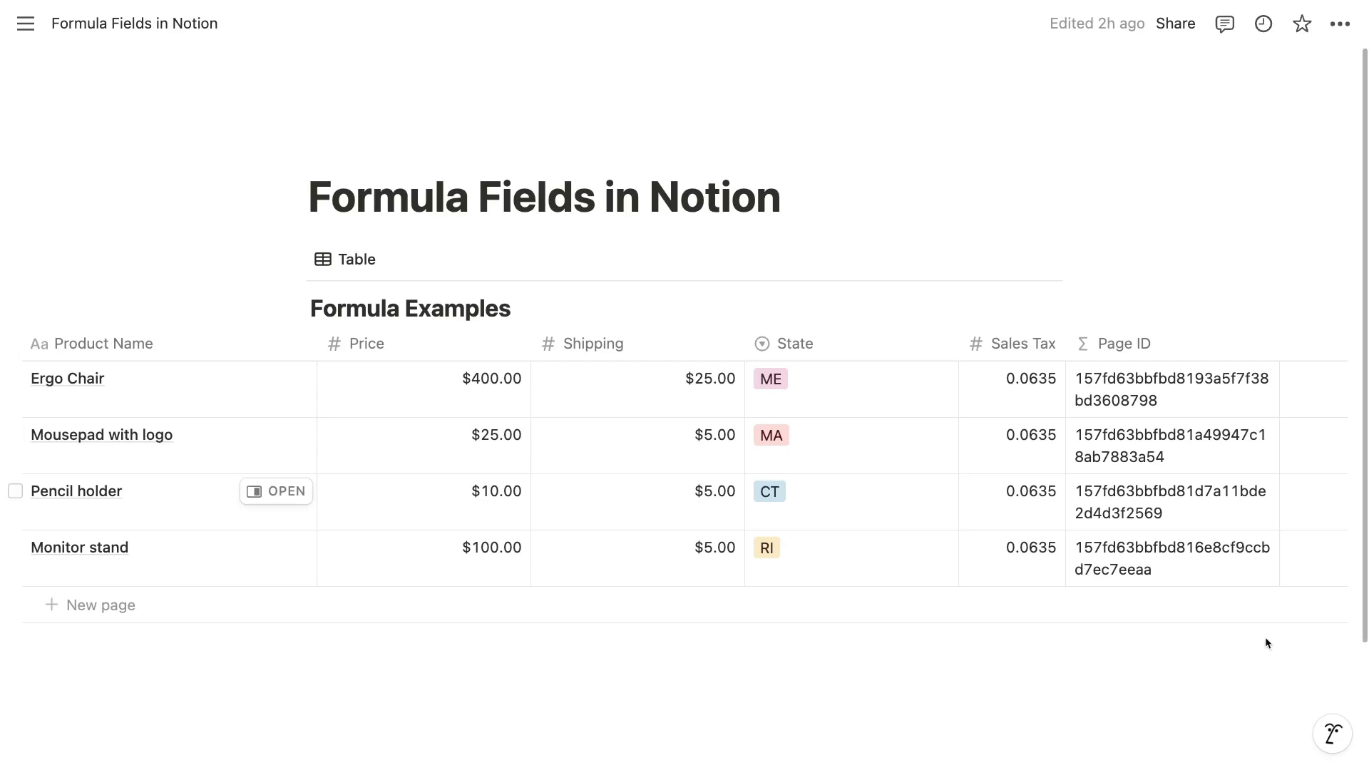
Add another Formula property and start its formula with substring()
left_click(1305, 353)
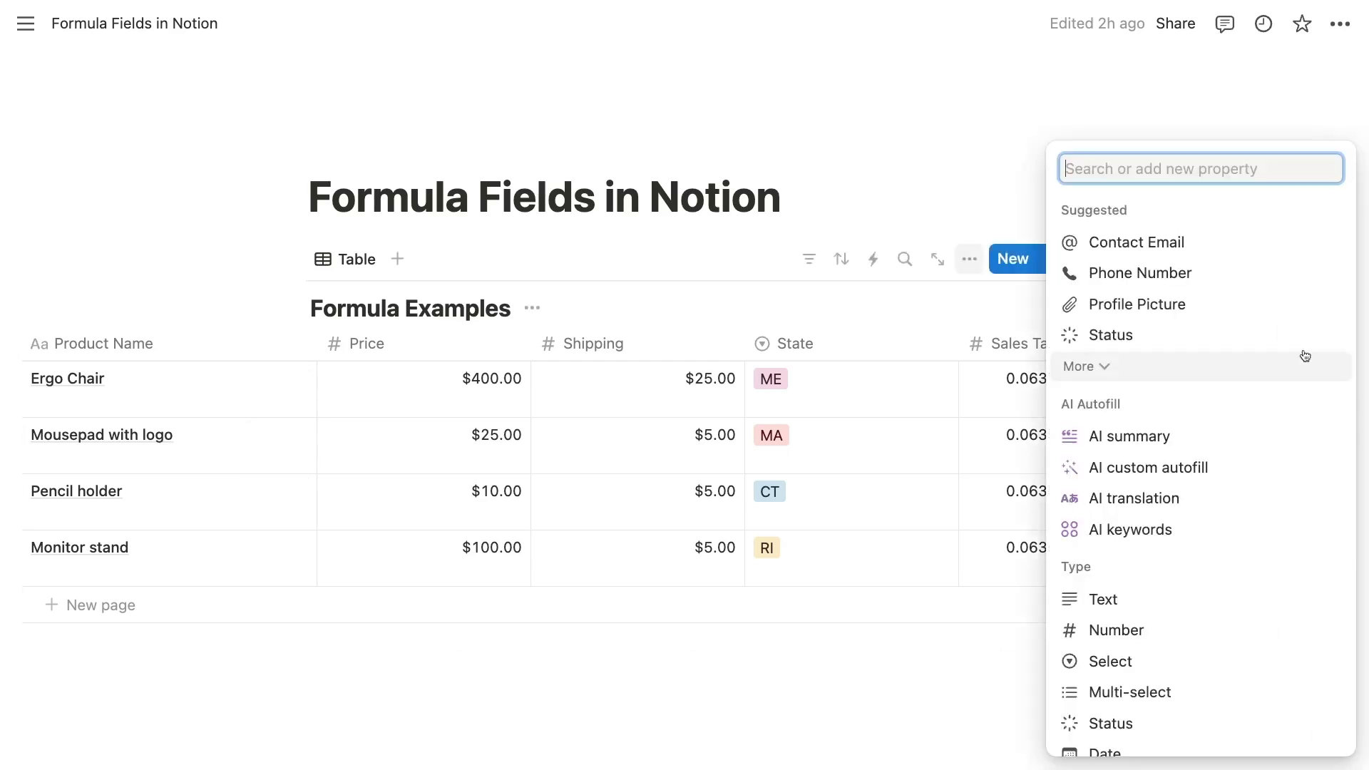
scroll(1305, 356, "down", 5)
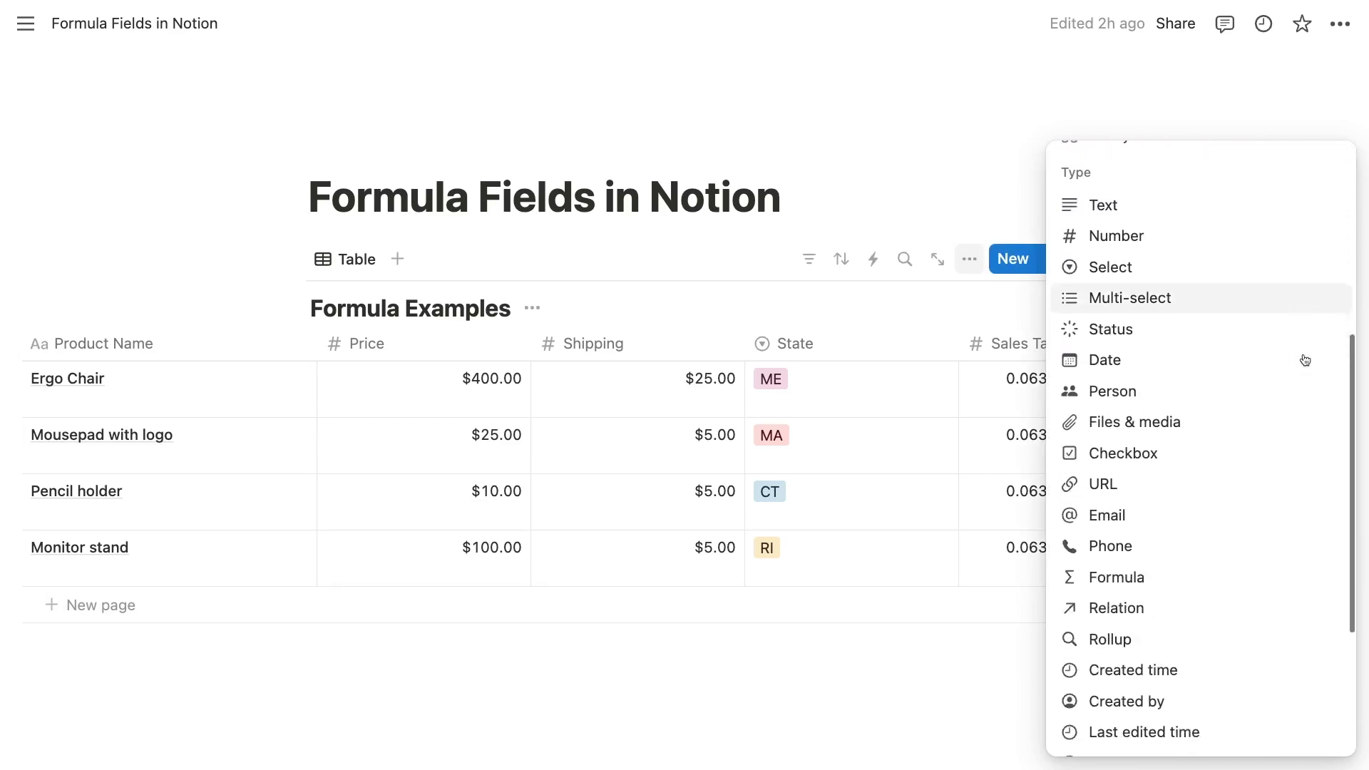
left_click(1164, 576)
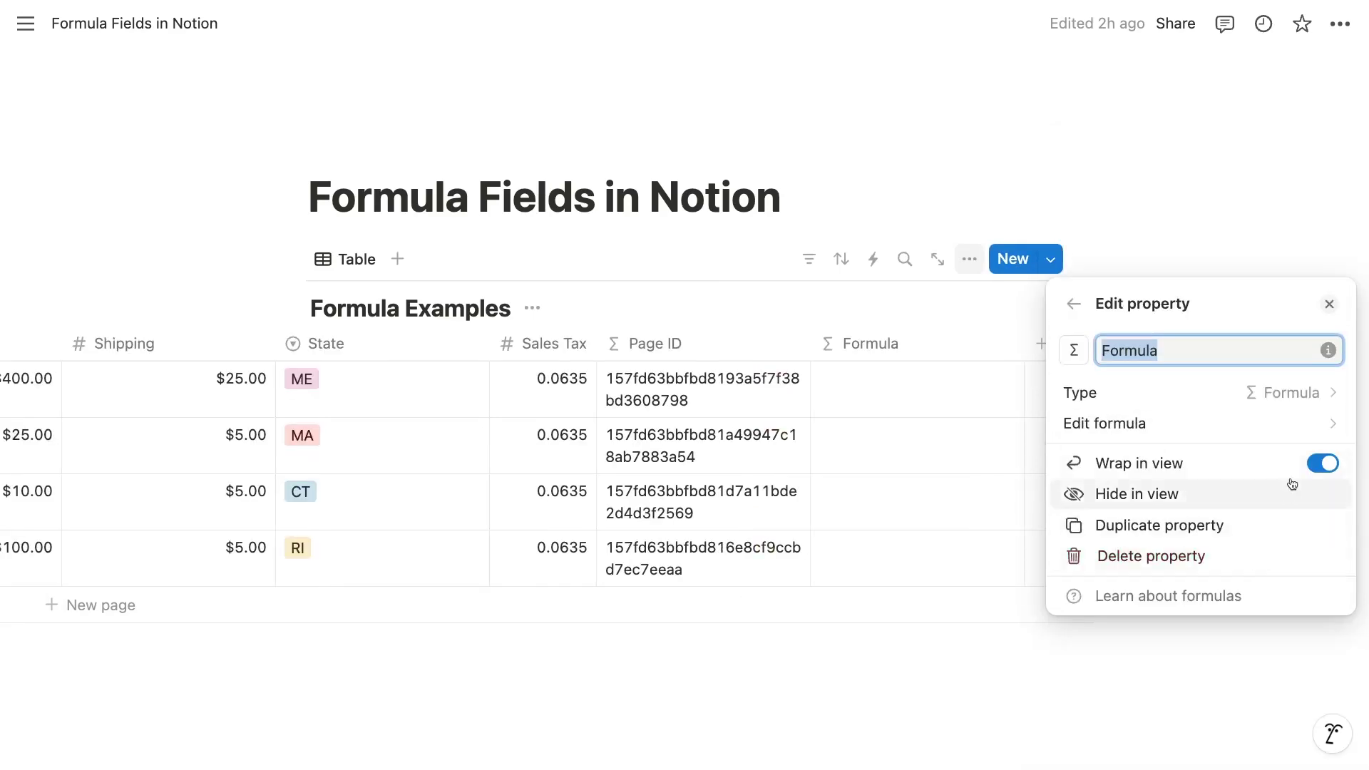
left_click(1304, 423)
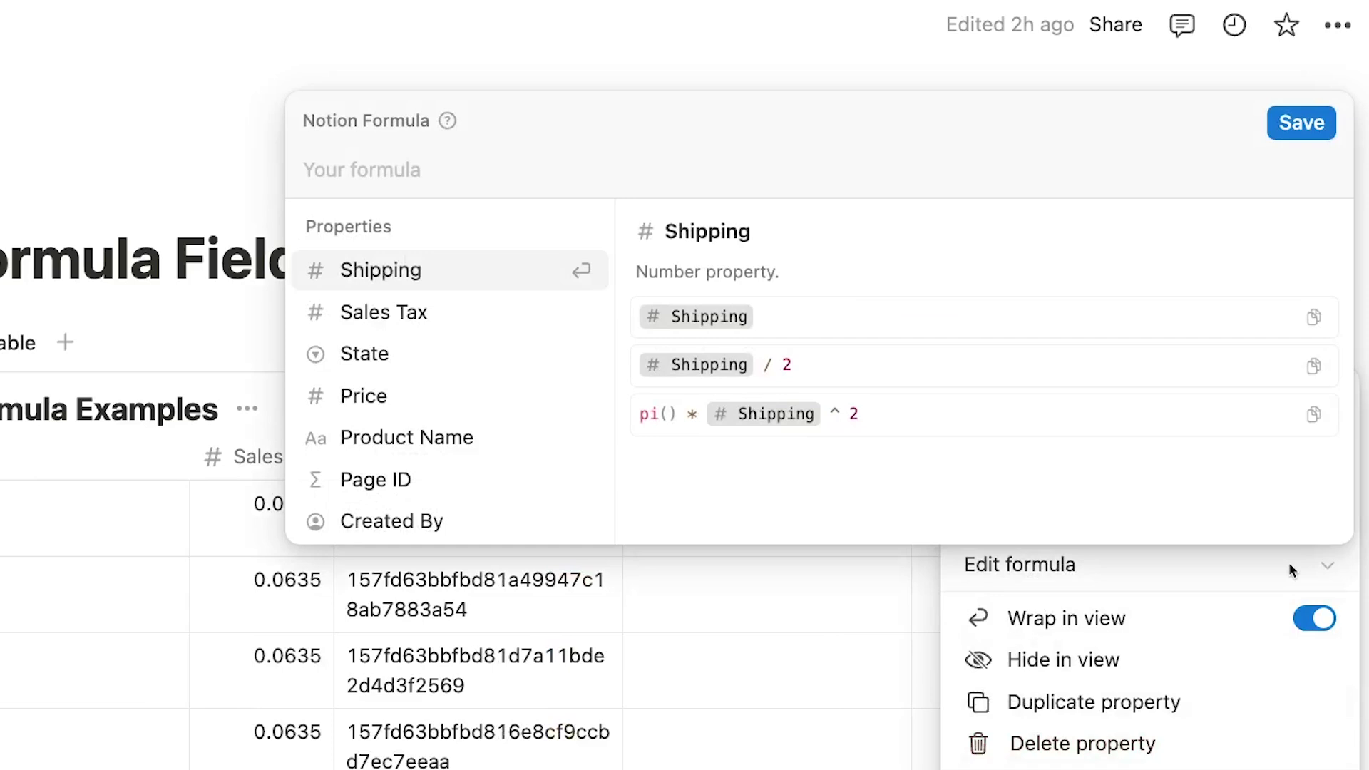
type("substring")
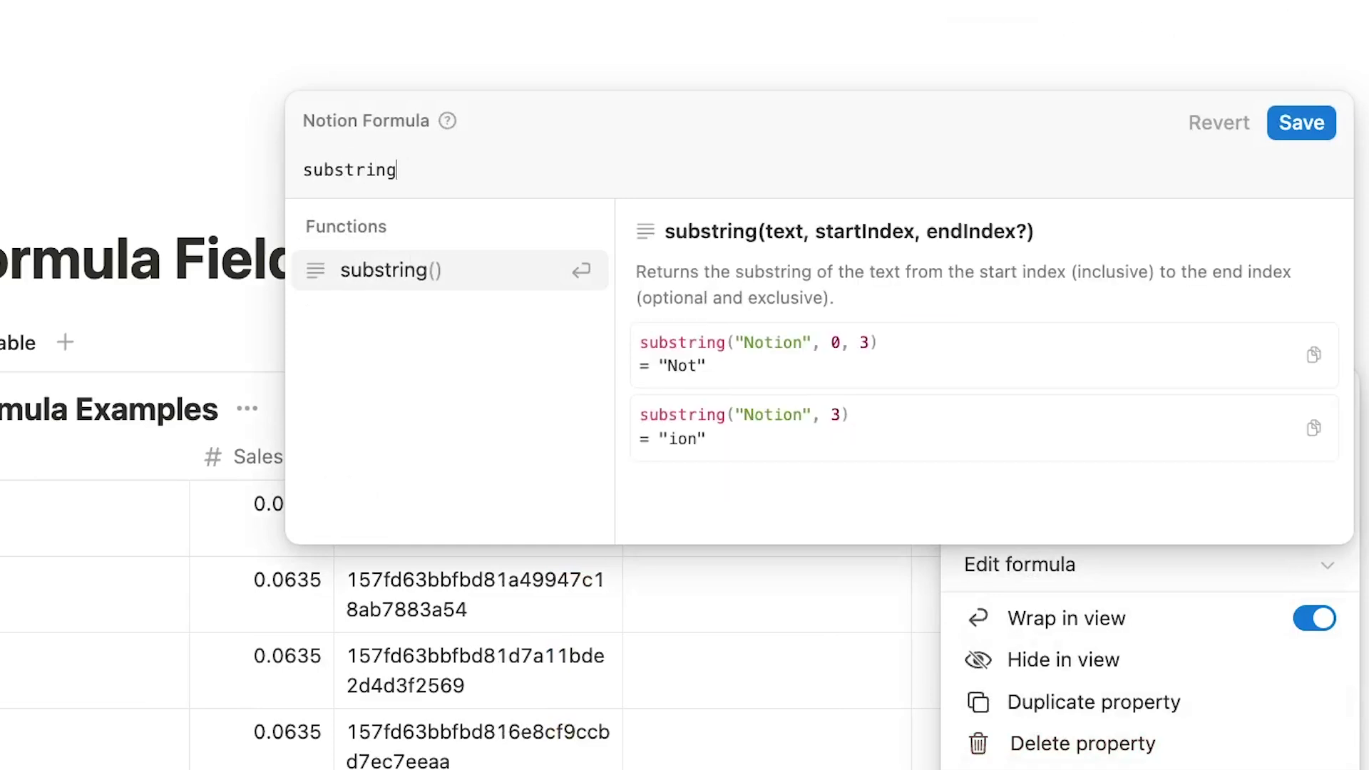
key("Return")
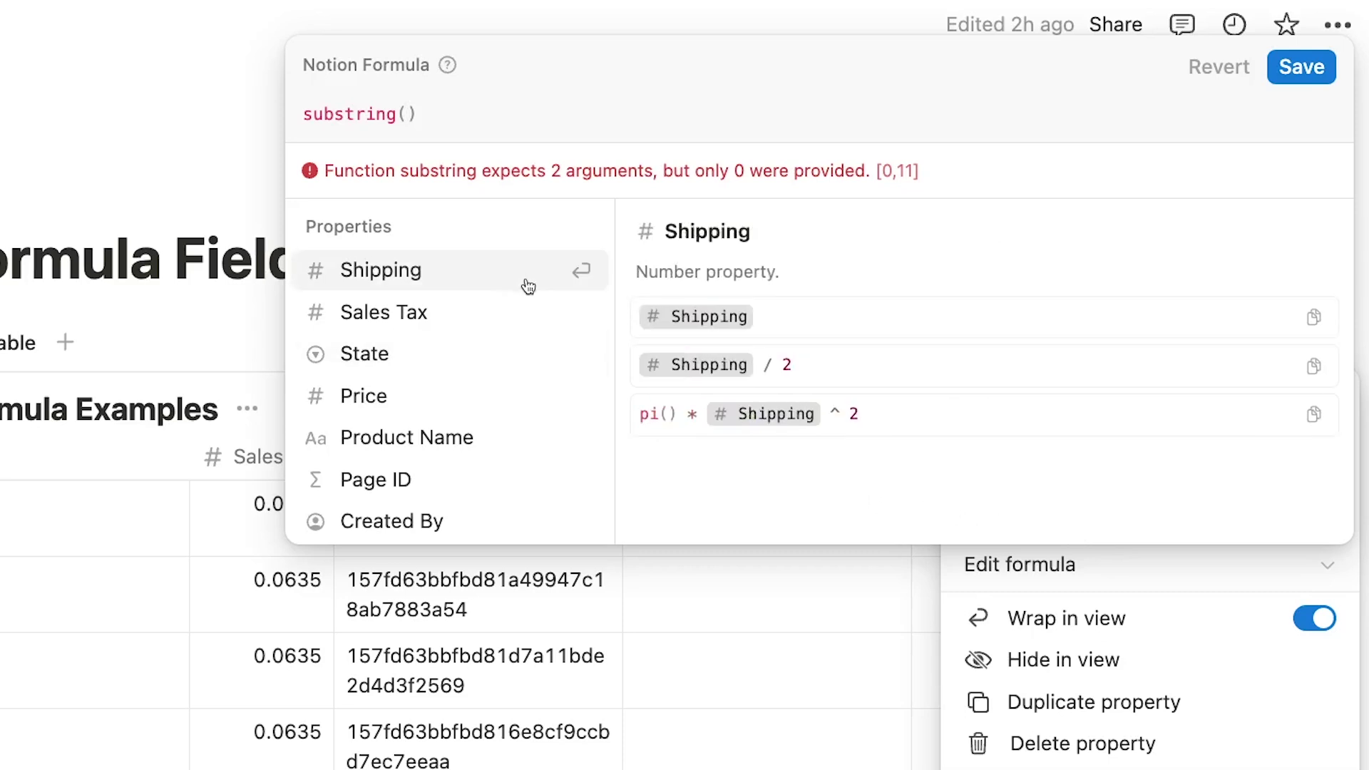
Complete the formula as substring(Product Name,0,3)
left_click(510, 444)
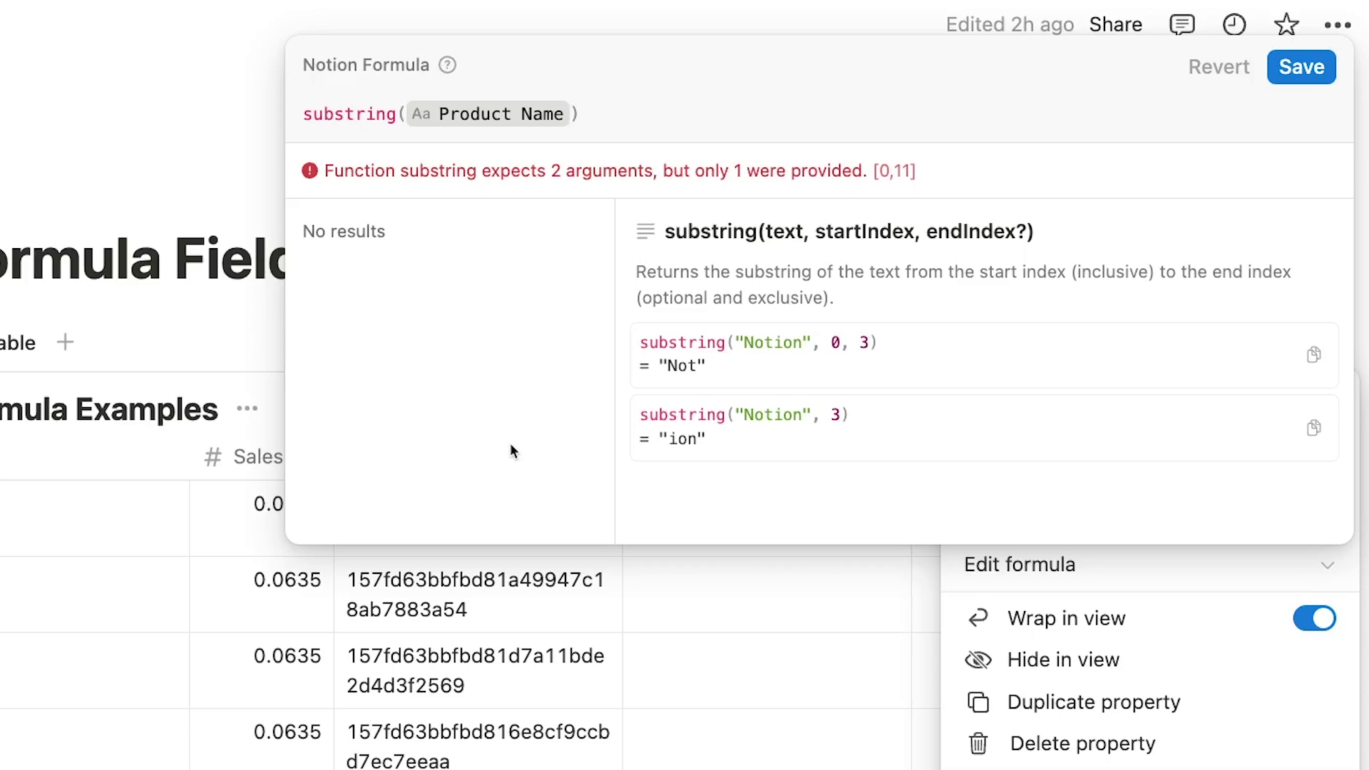
type(",")
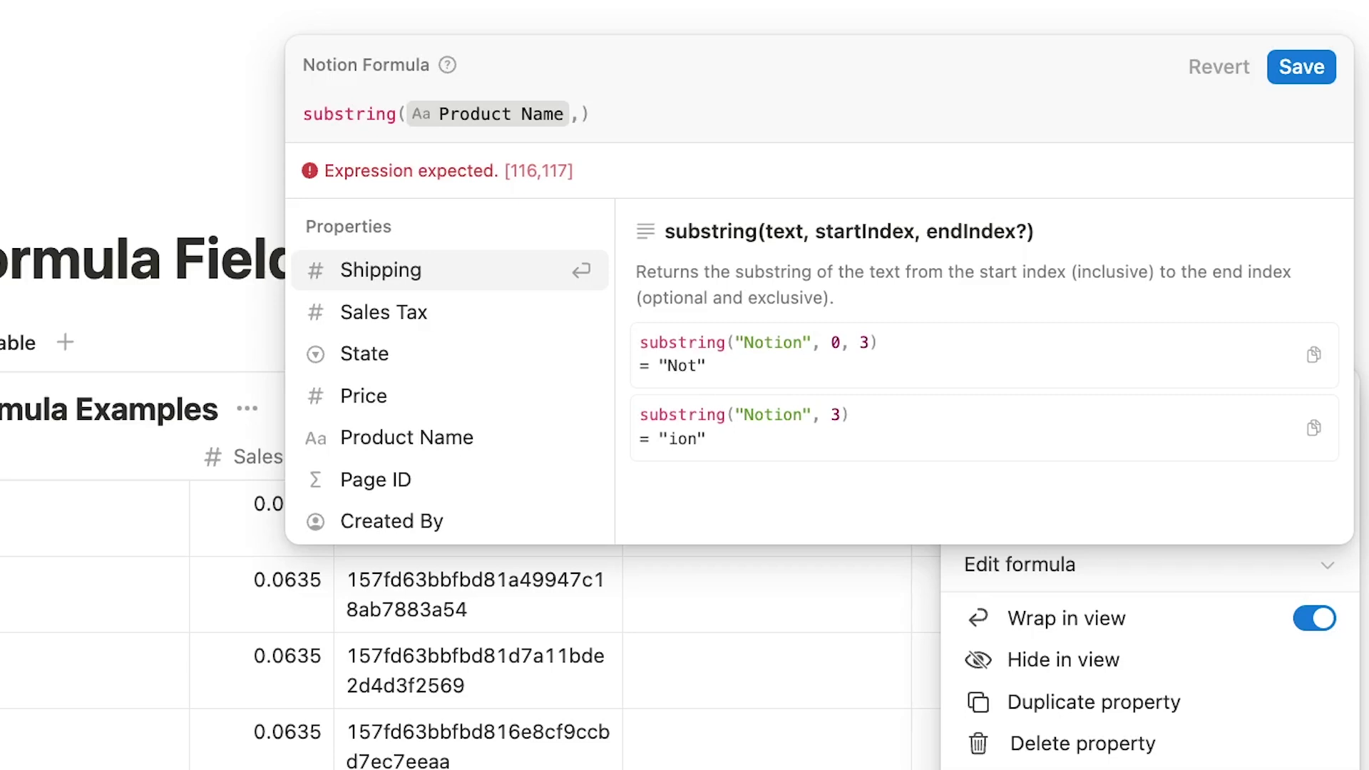
type("0")
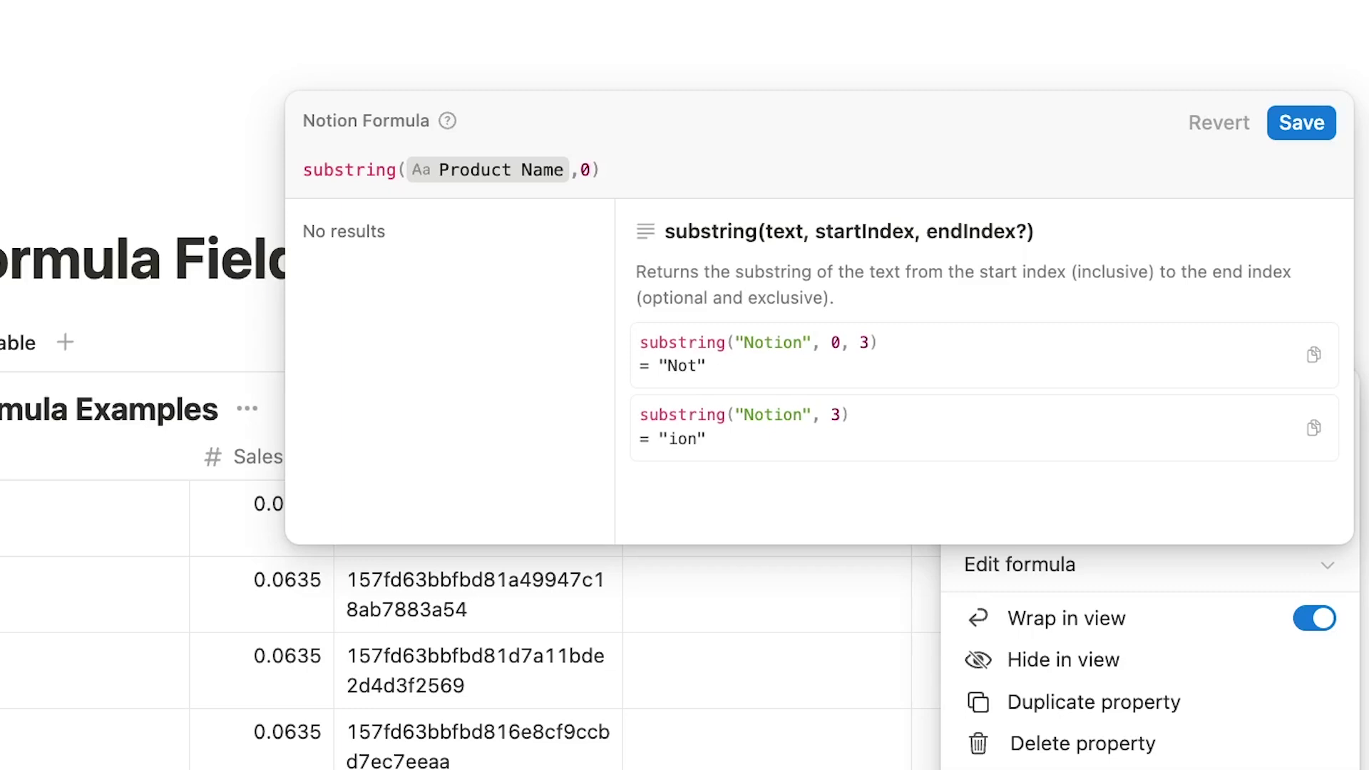
type(",")
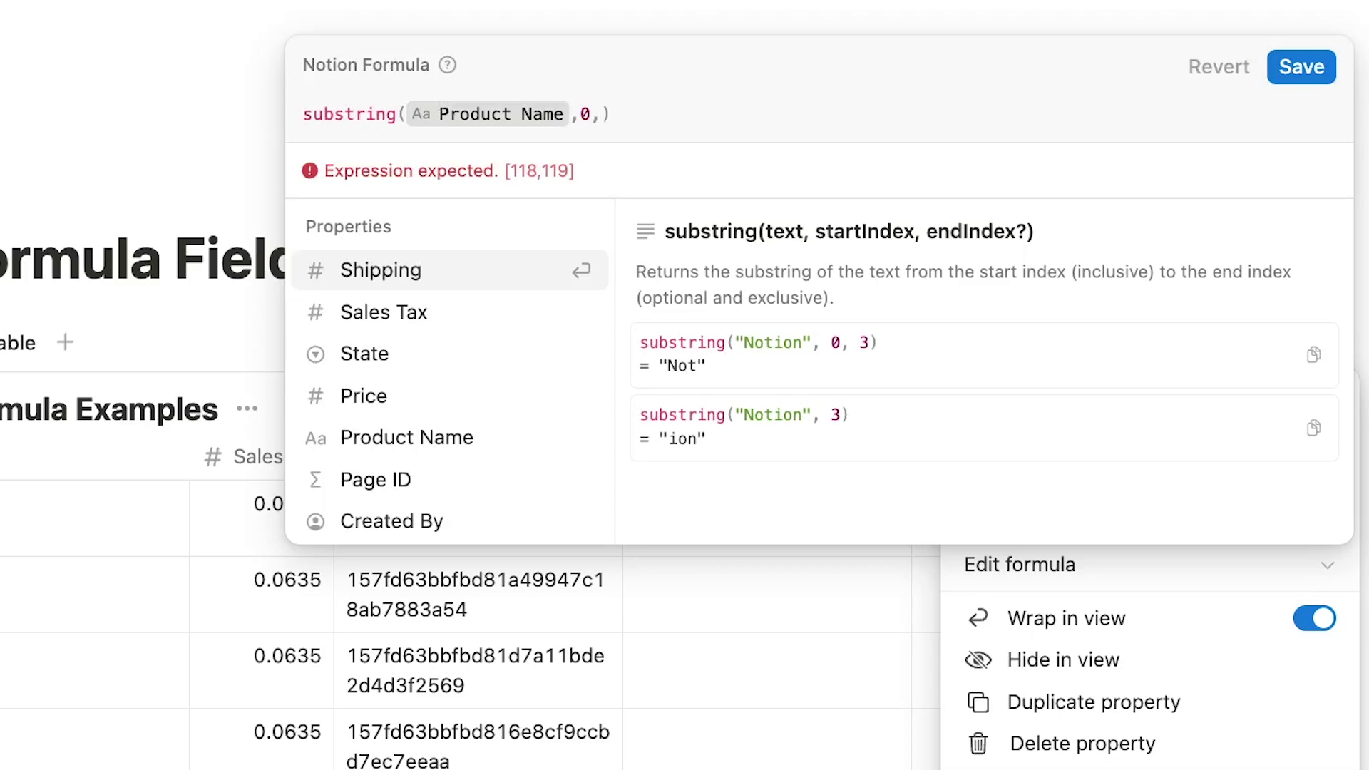
type("3")
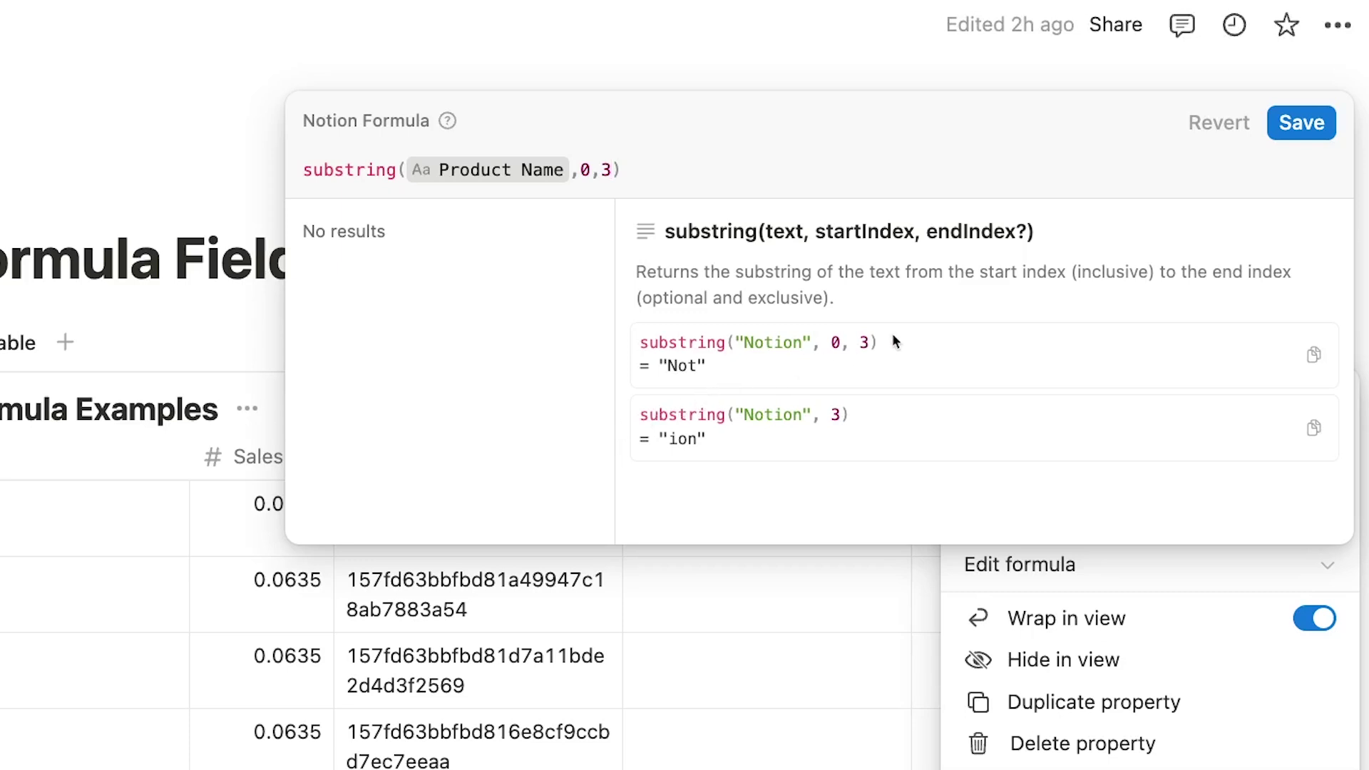
Save the formula, rename the column to 'Product ID', and reopen its property settings
left_click(1301, 123)
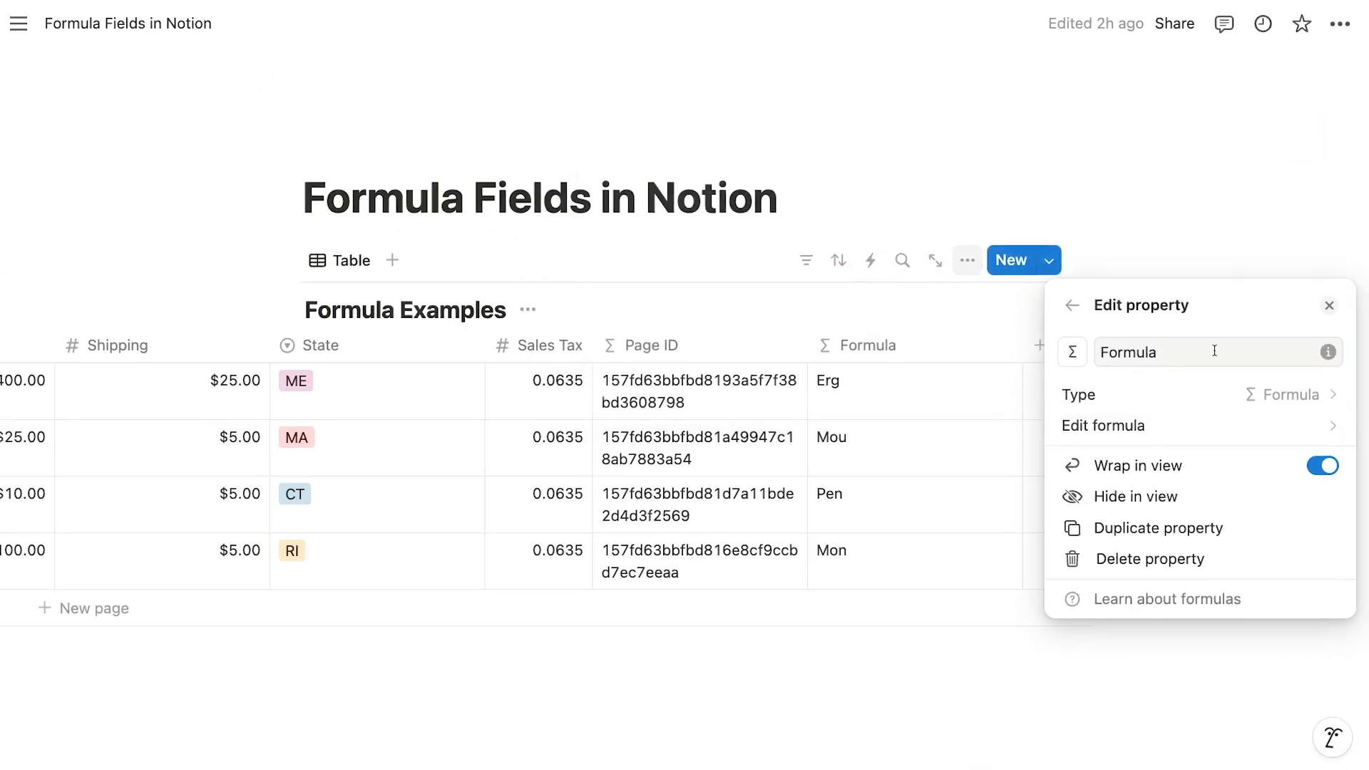
double_click(1215, 351)
type("Product ID")
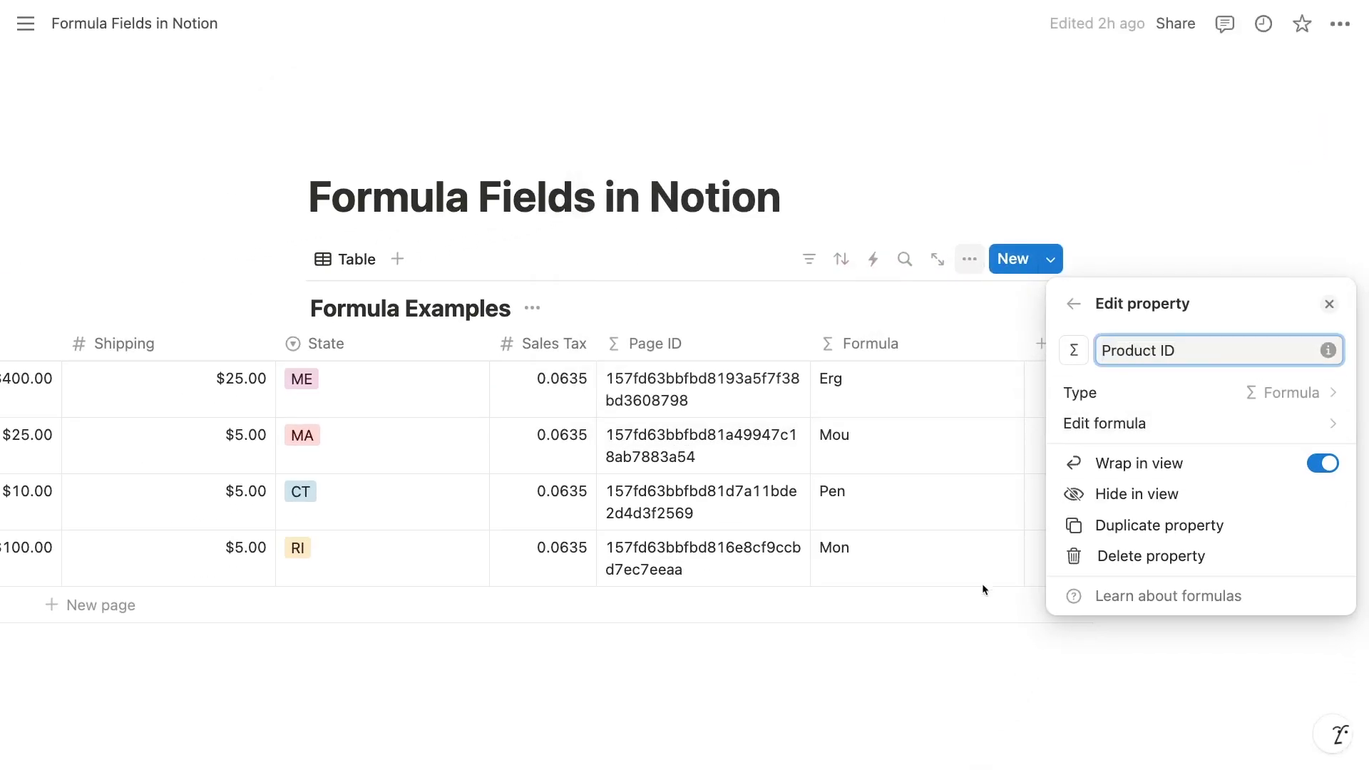
left_click(974, 617)
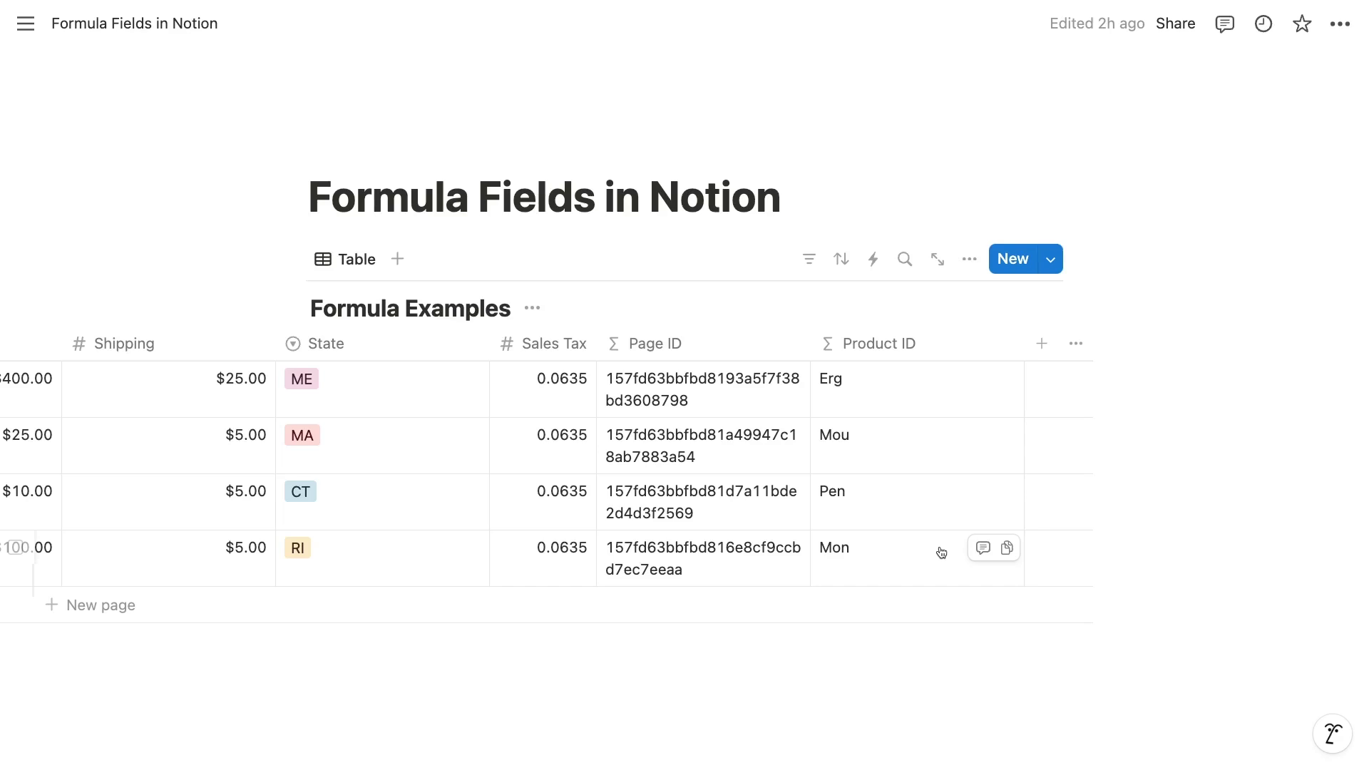
left_click(1004, 344)
left_click(970, 425)
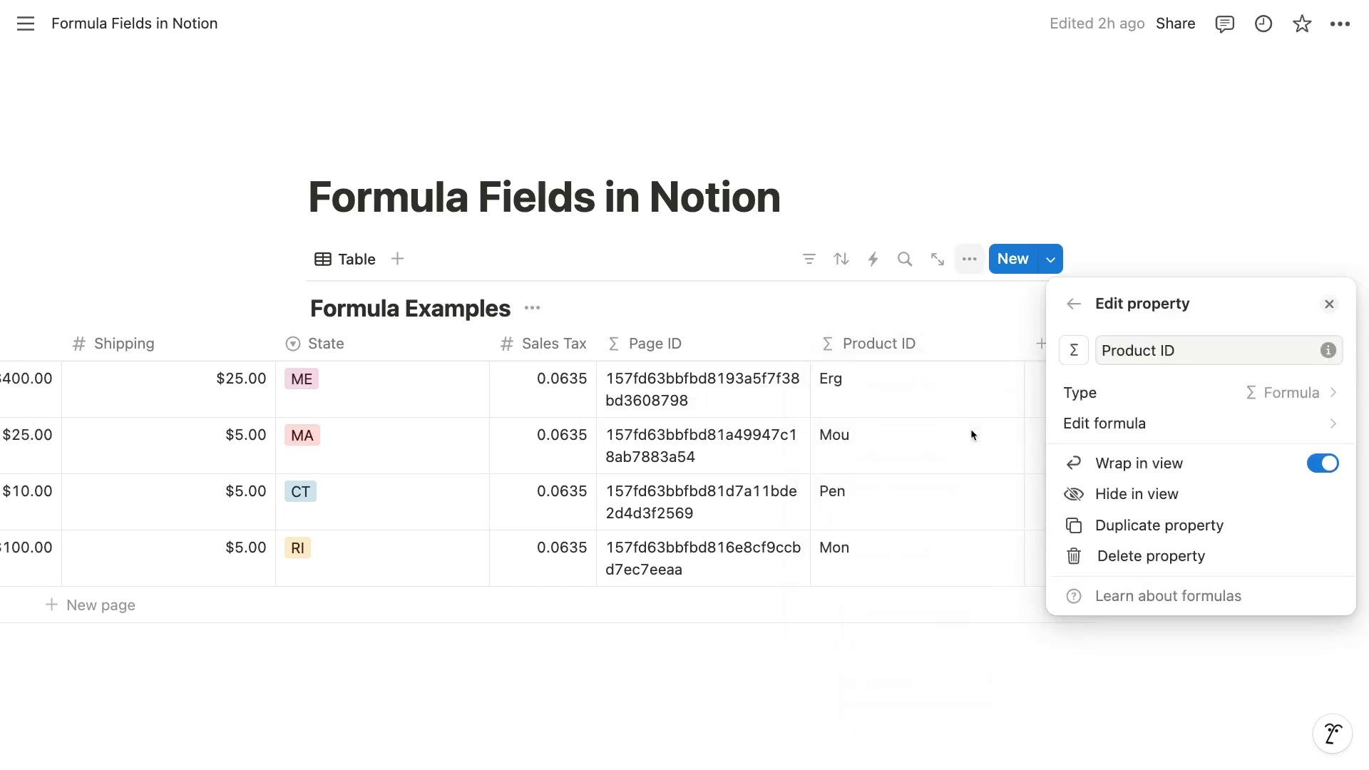
Change the Product ID formula to upper(substring(Product Name,0,3)) and save it
left_click(1079, 426)
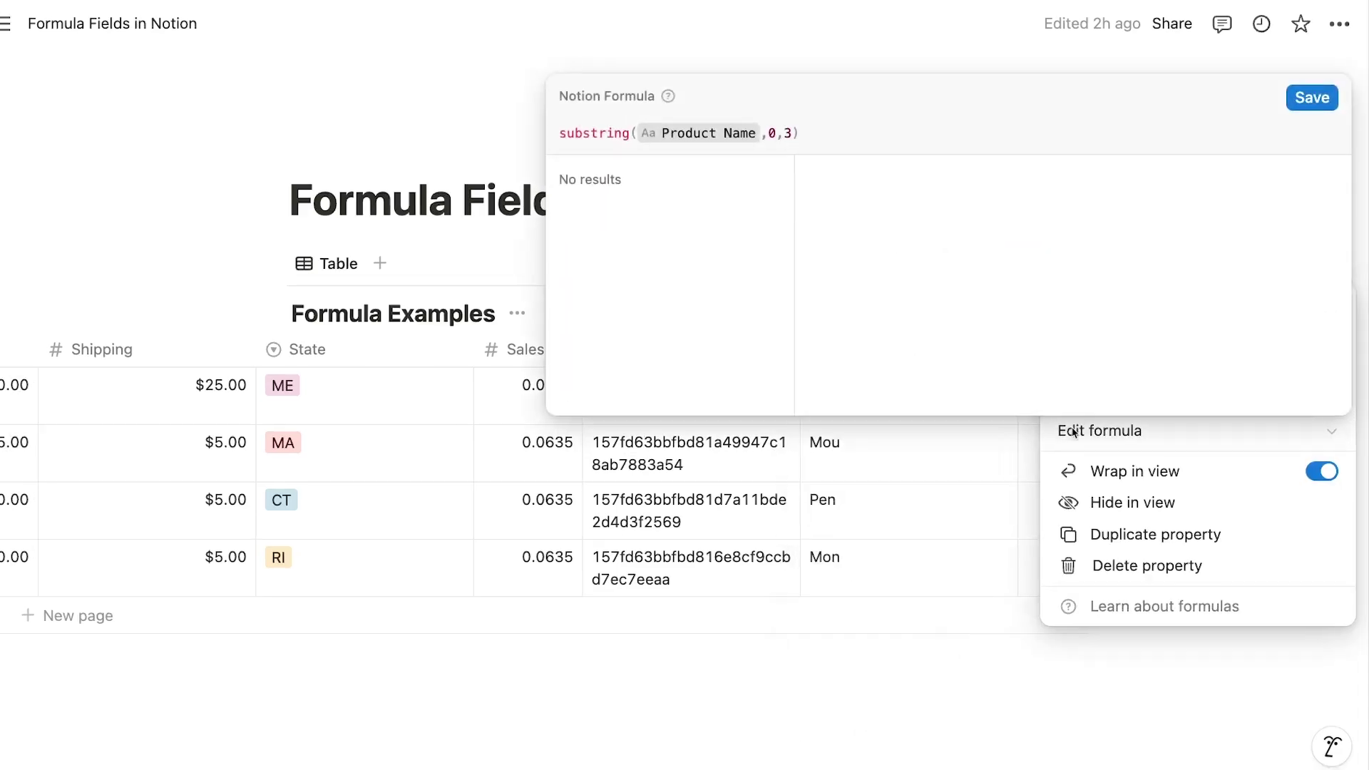
left_click(294, 171)
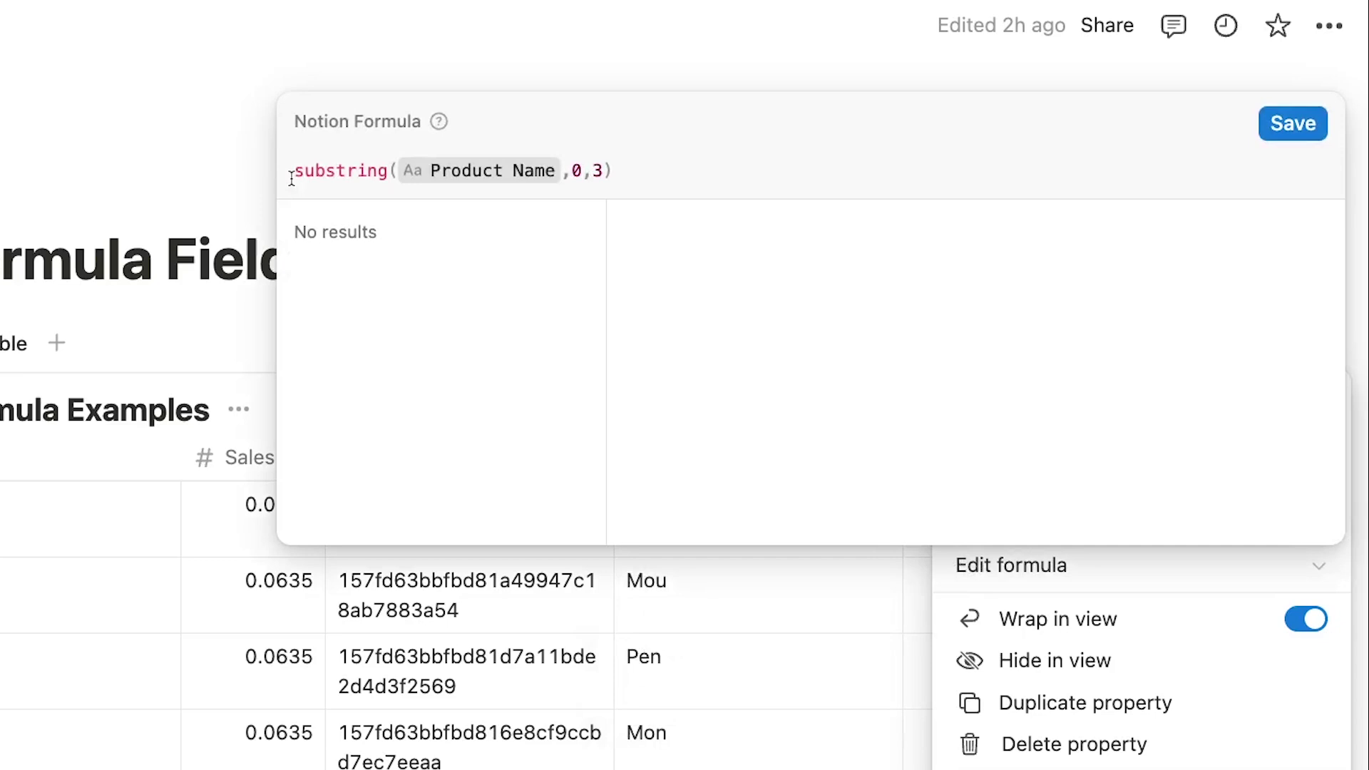
type("upper(")
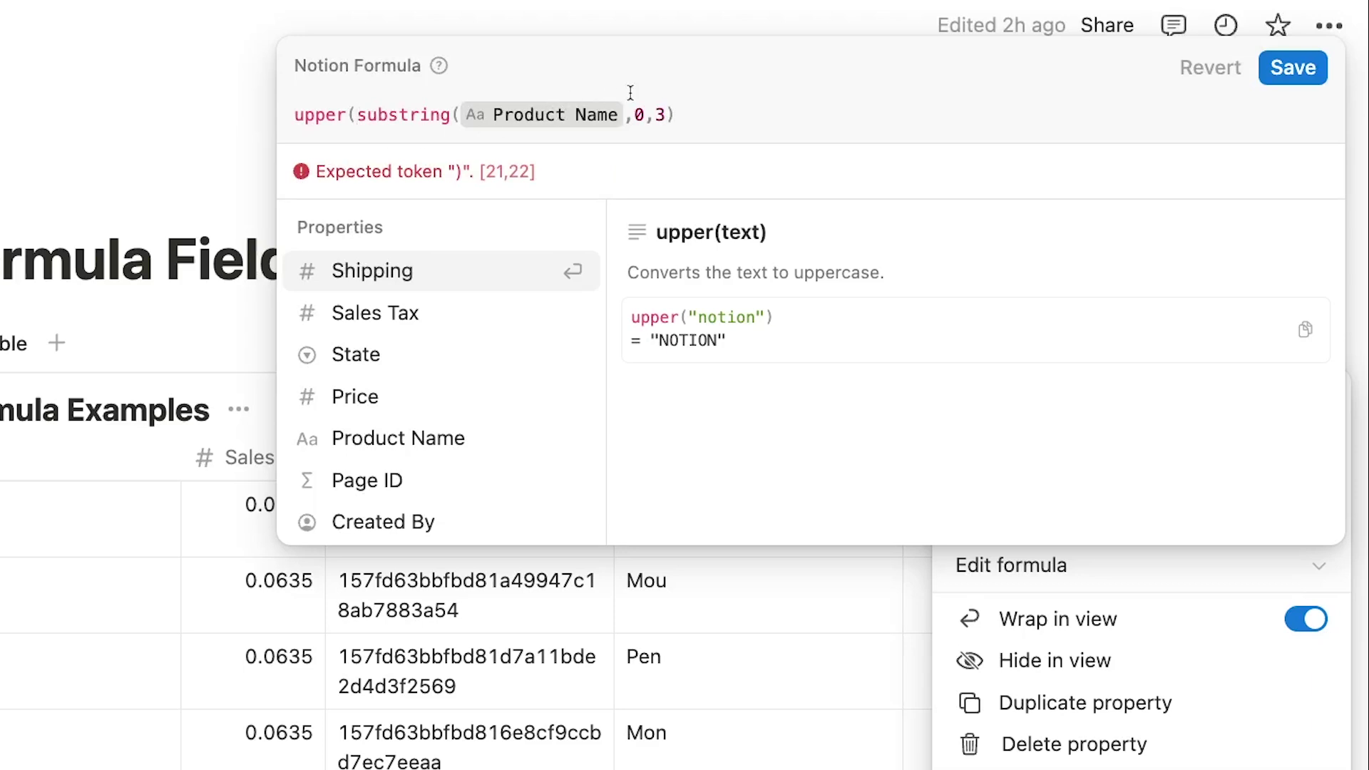
left_click(719, 112)
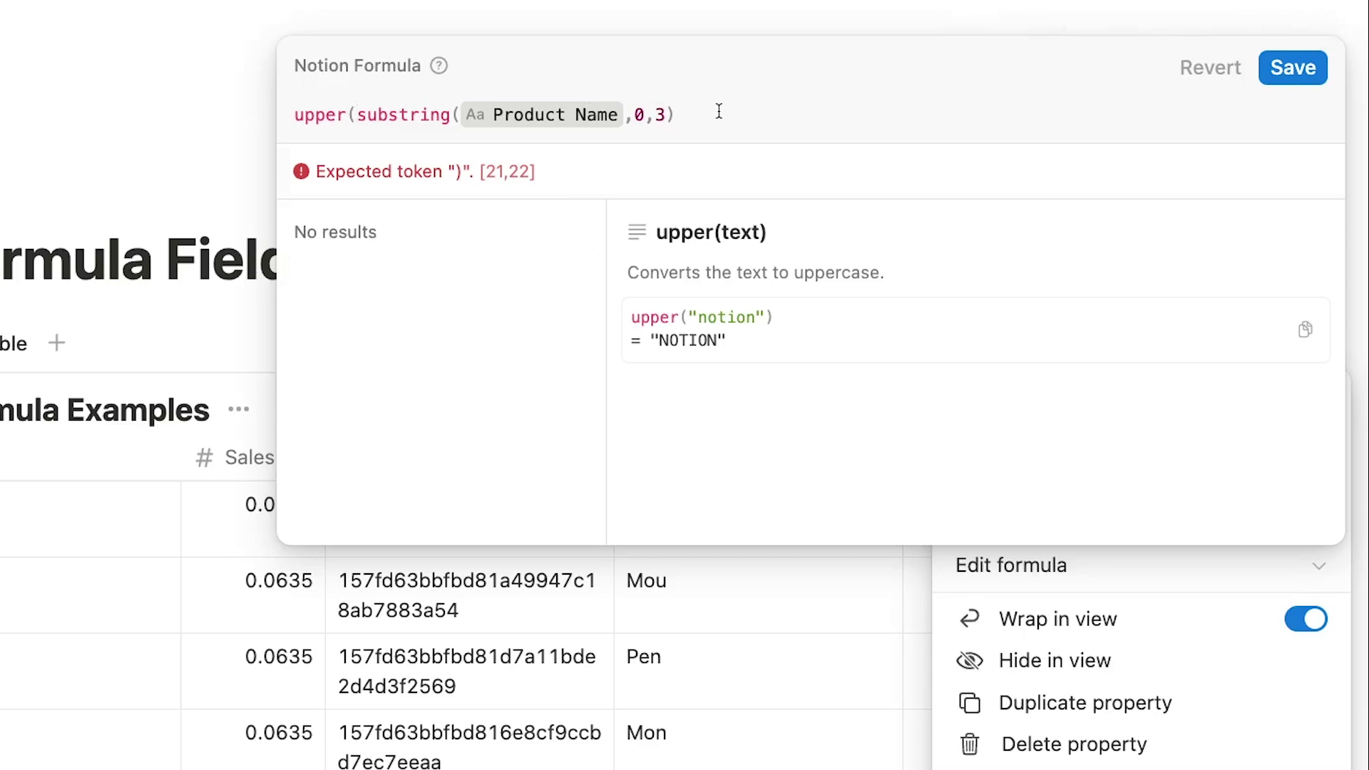
type(")")
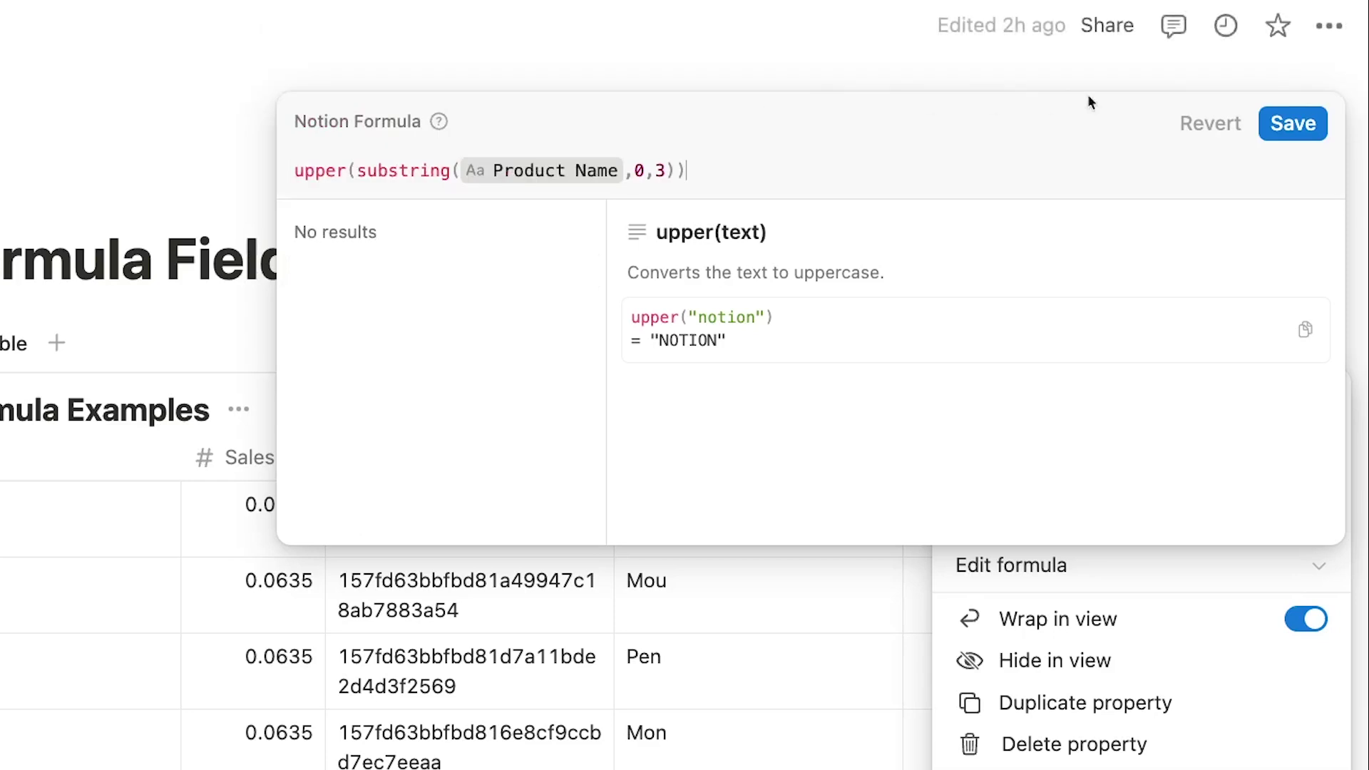
left_click(1271, 126)
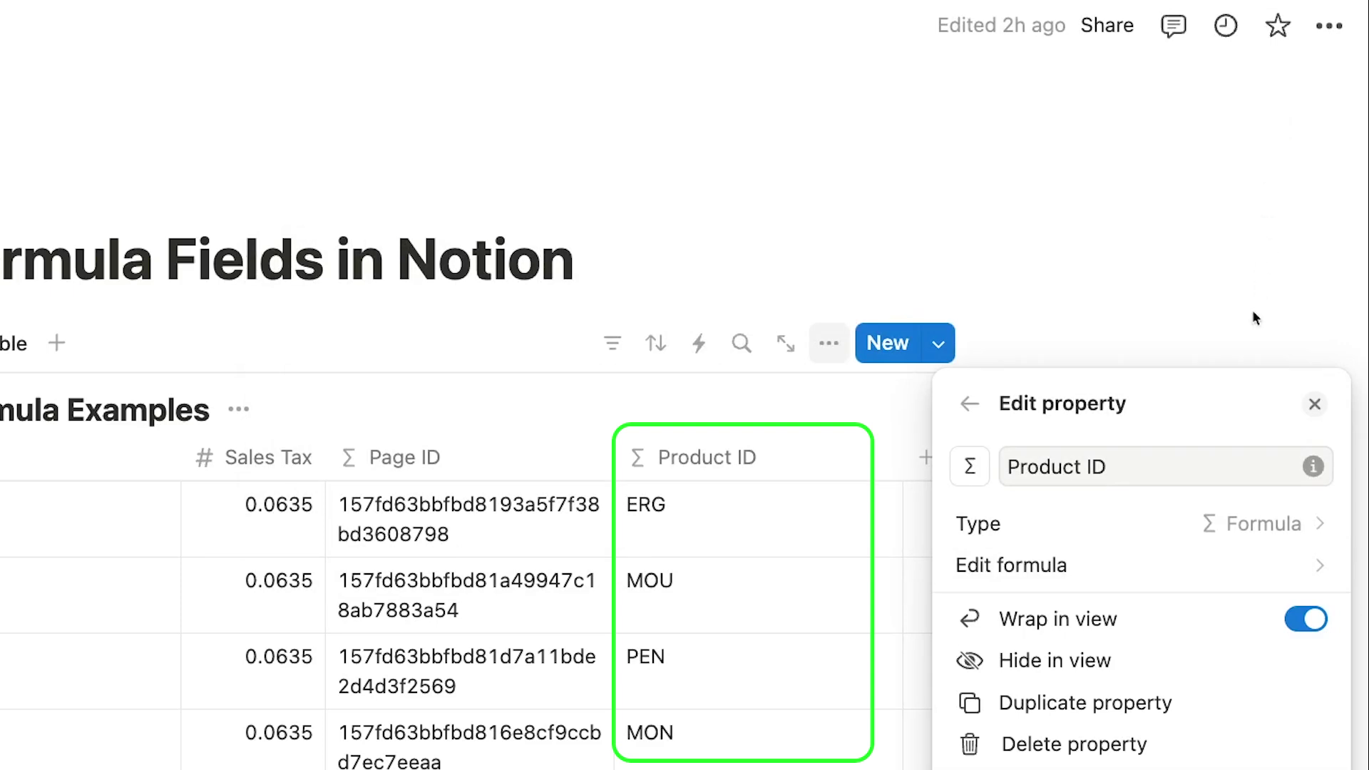
Append +substring(Page ID,27,32) to the Product ID formula and save it
left_click(1233, 568)
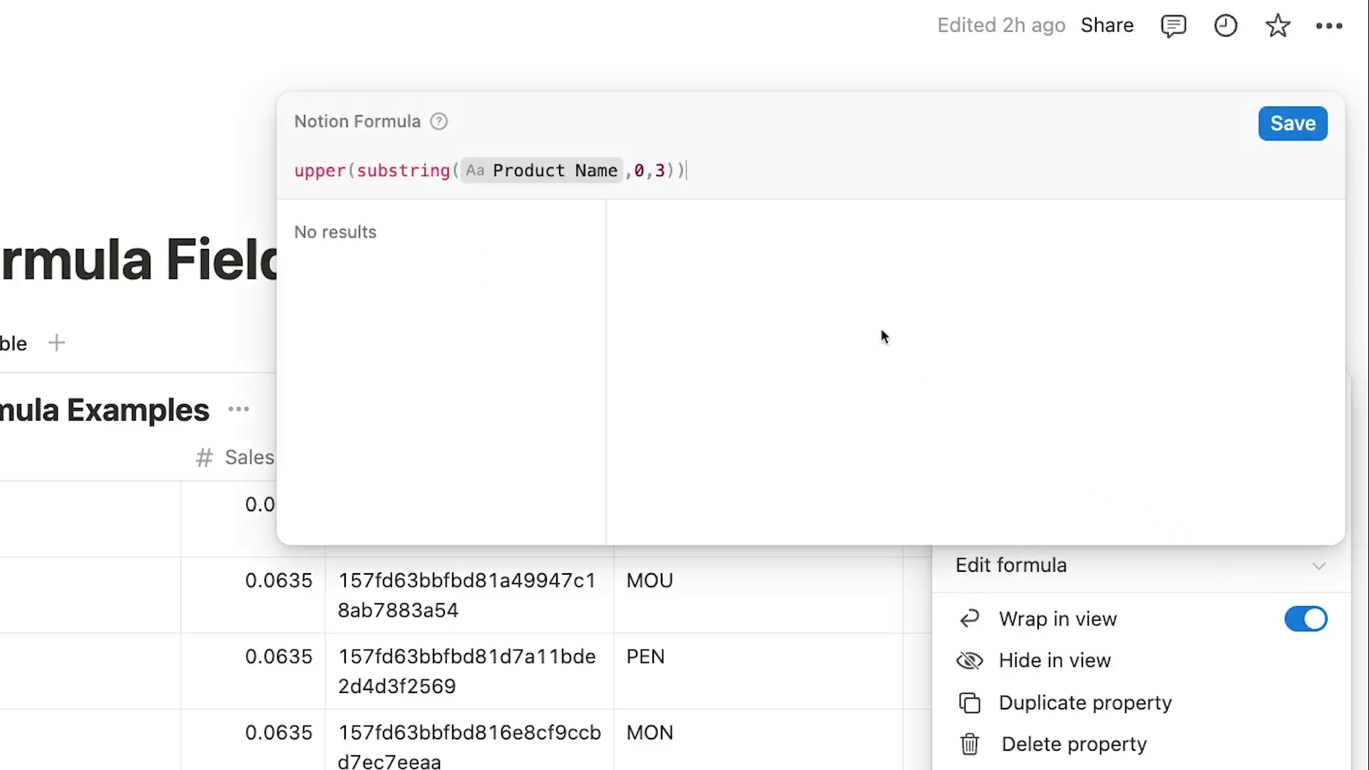
left_click(675, 170)
type("+")
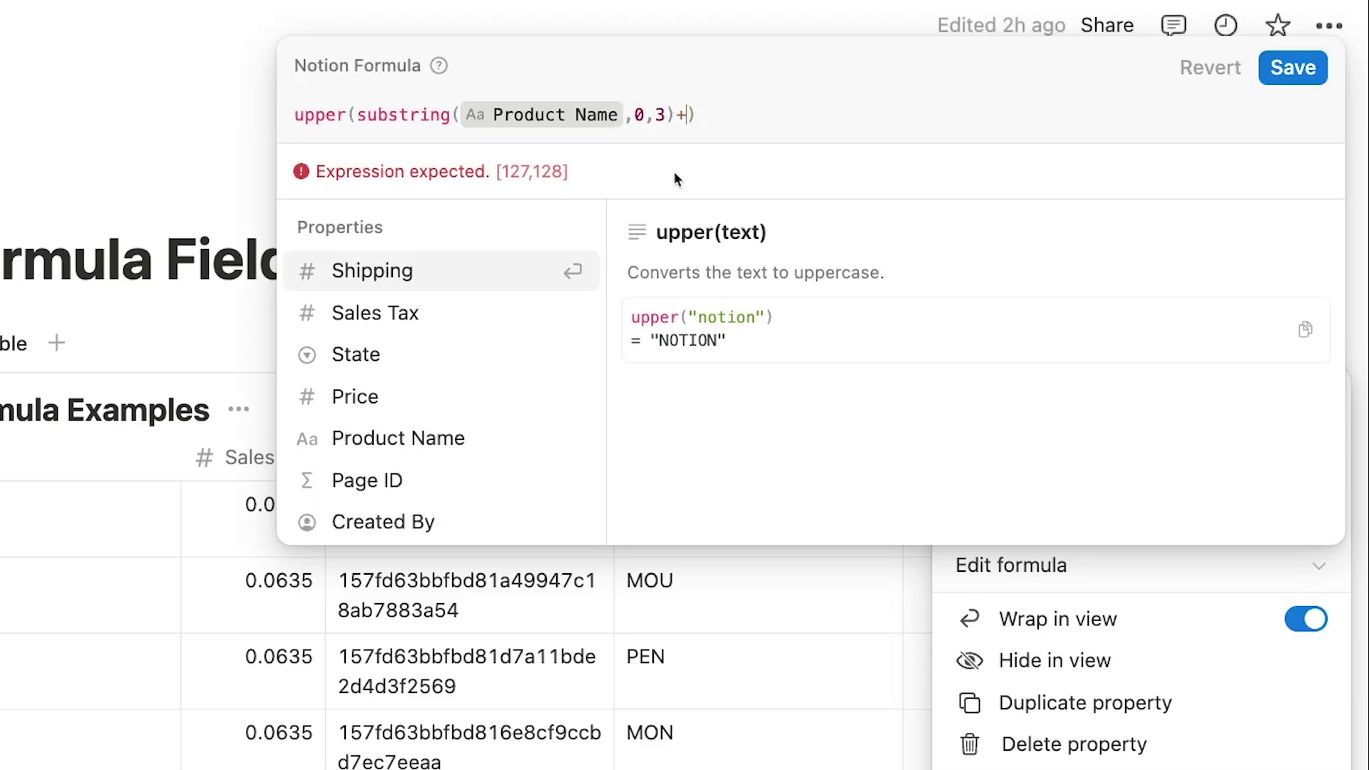
type("s")
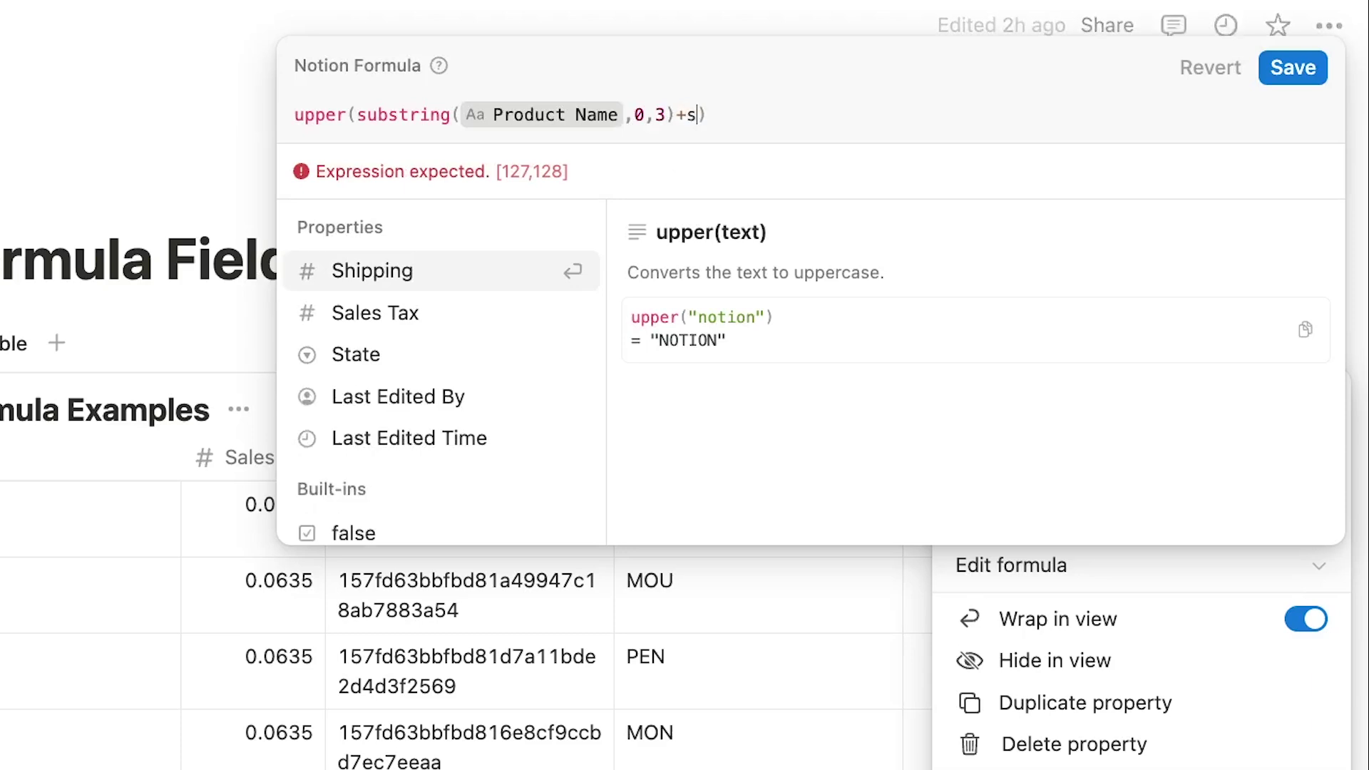
type("ub")
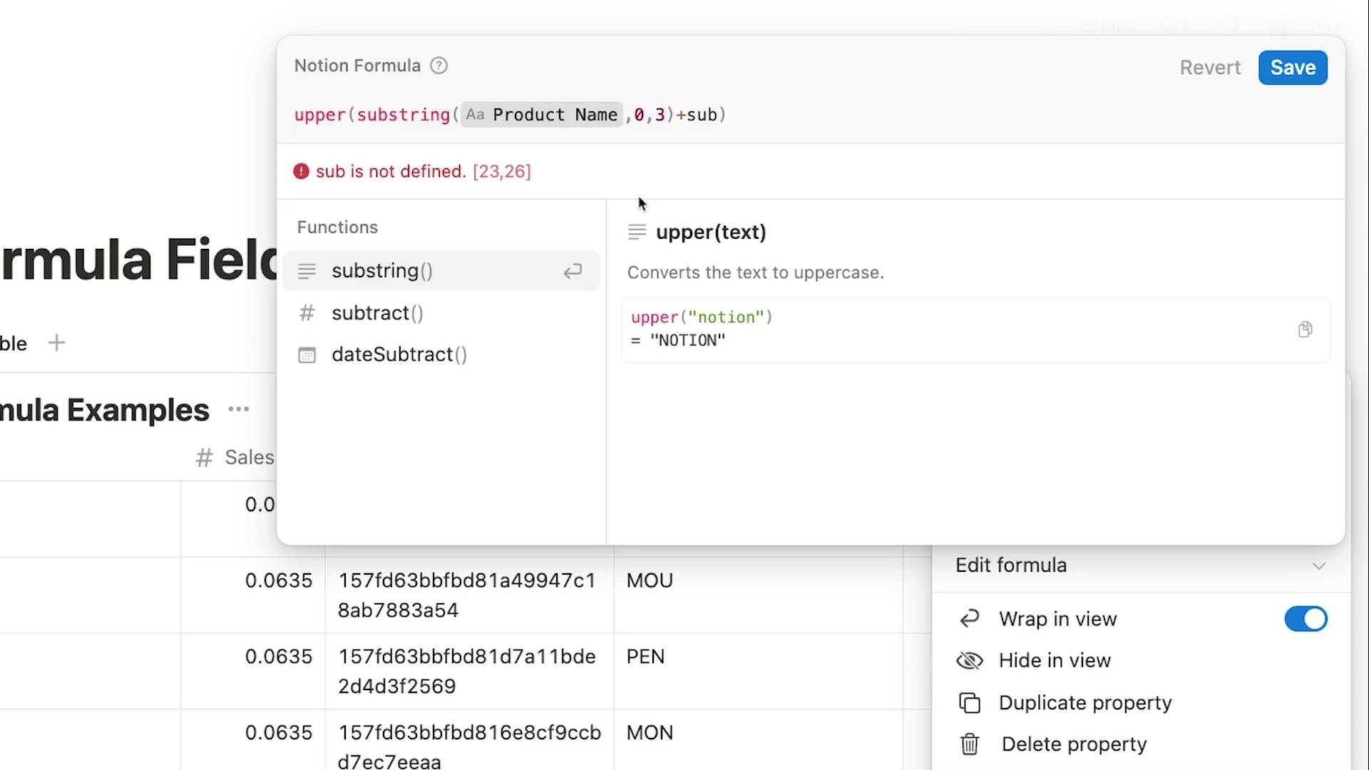
left_click(501, 268)
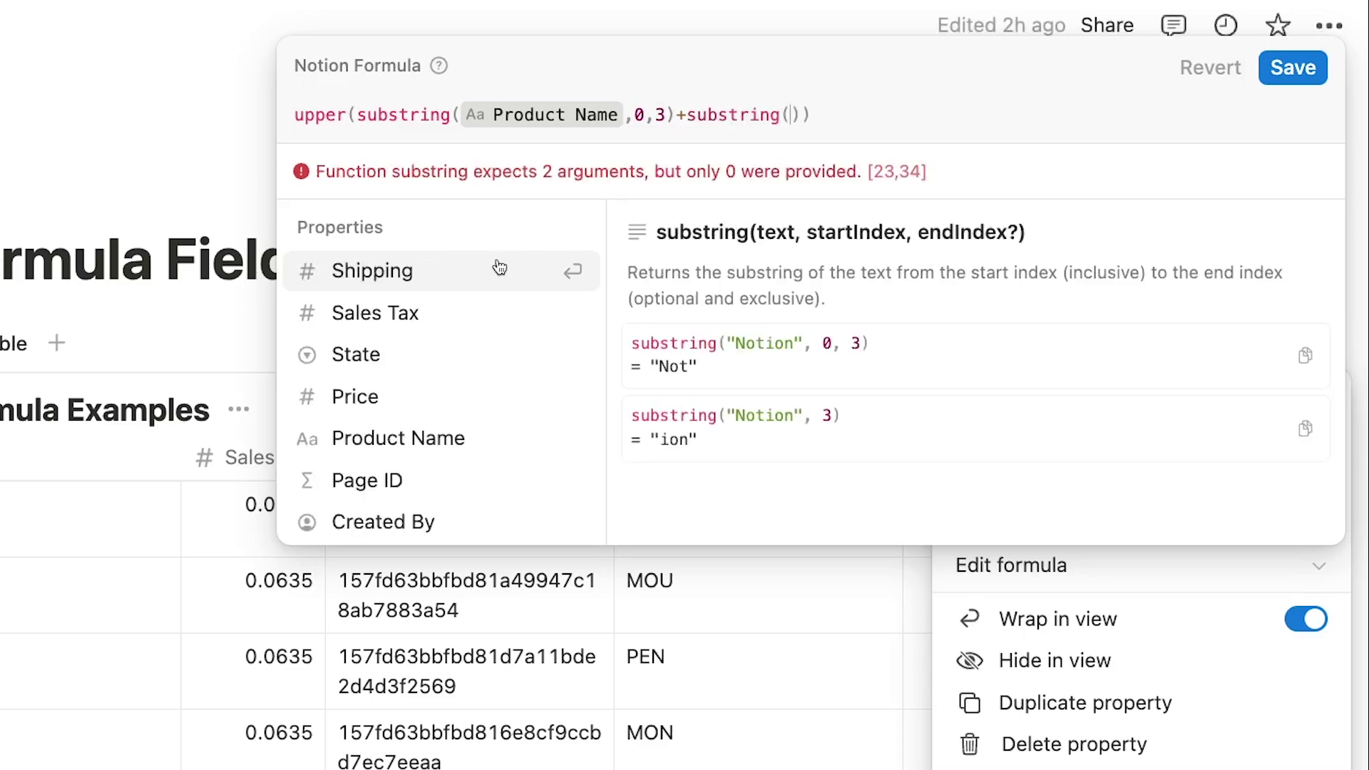
left_click(464, 482)
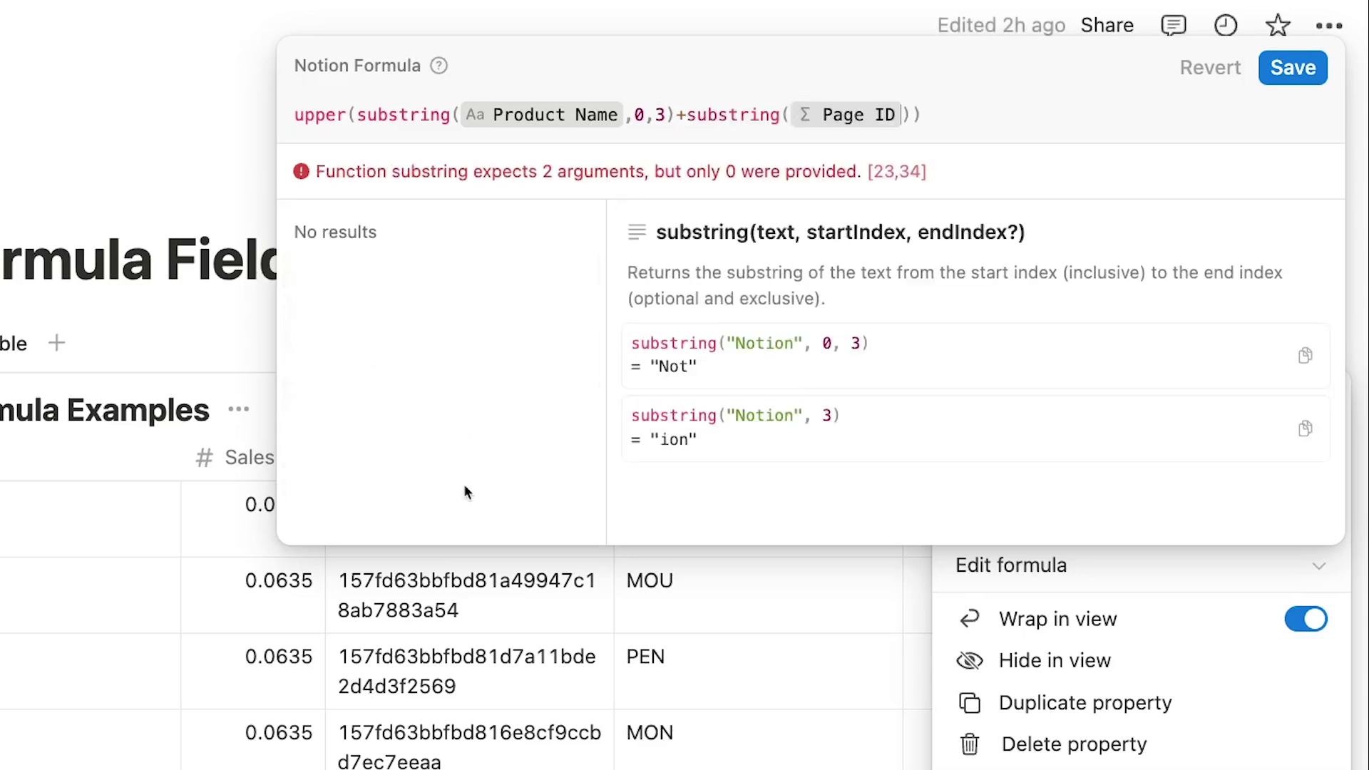
type(",27,32")
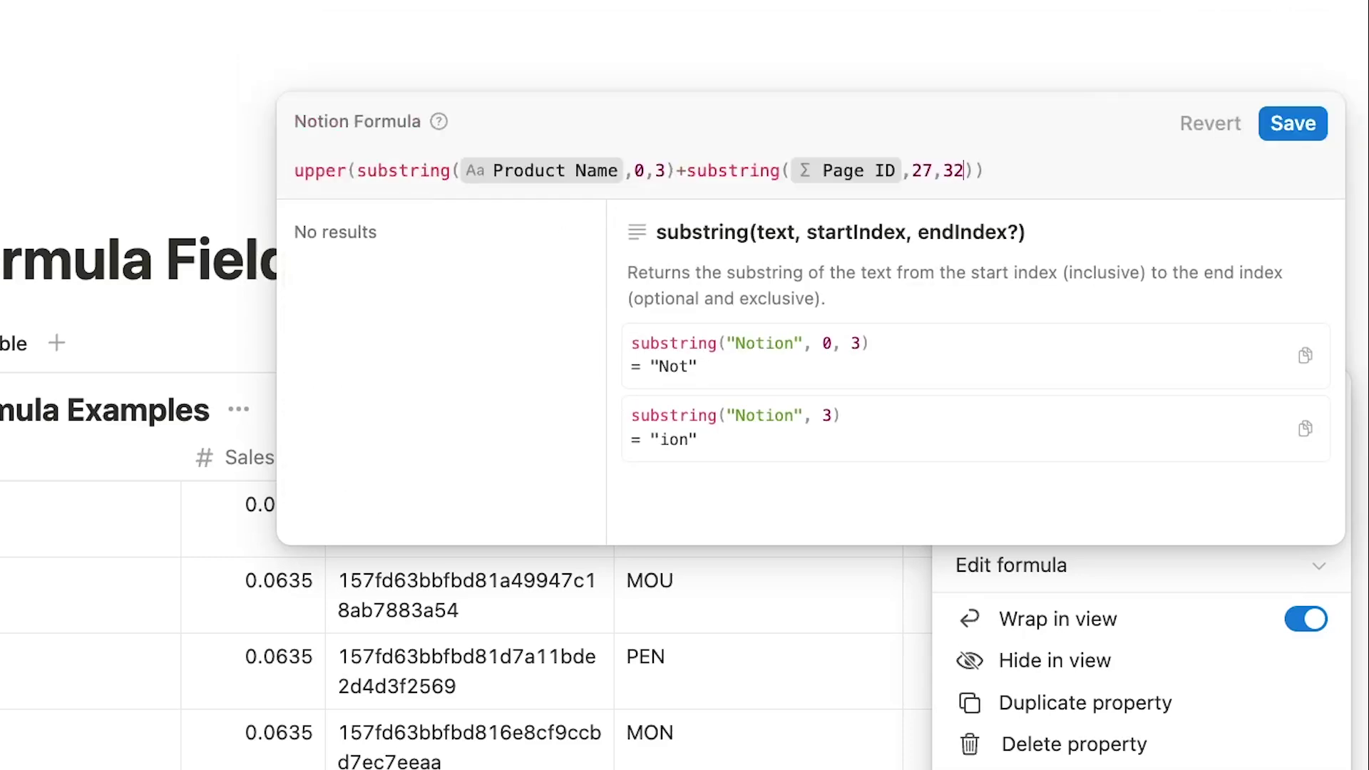
left_click(1290, 134)
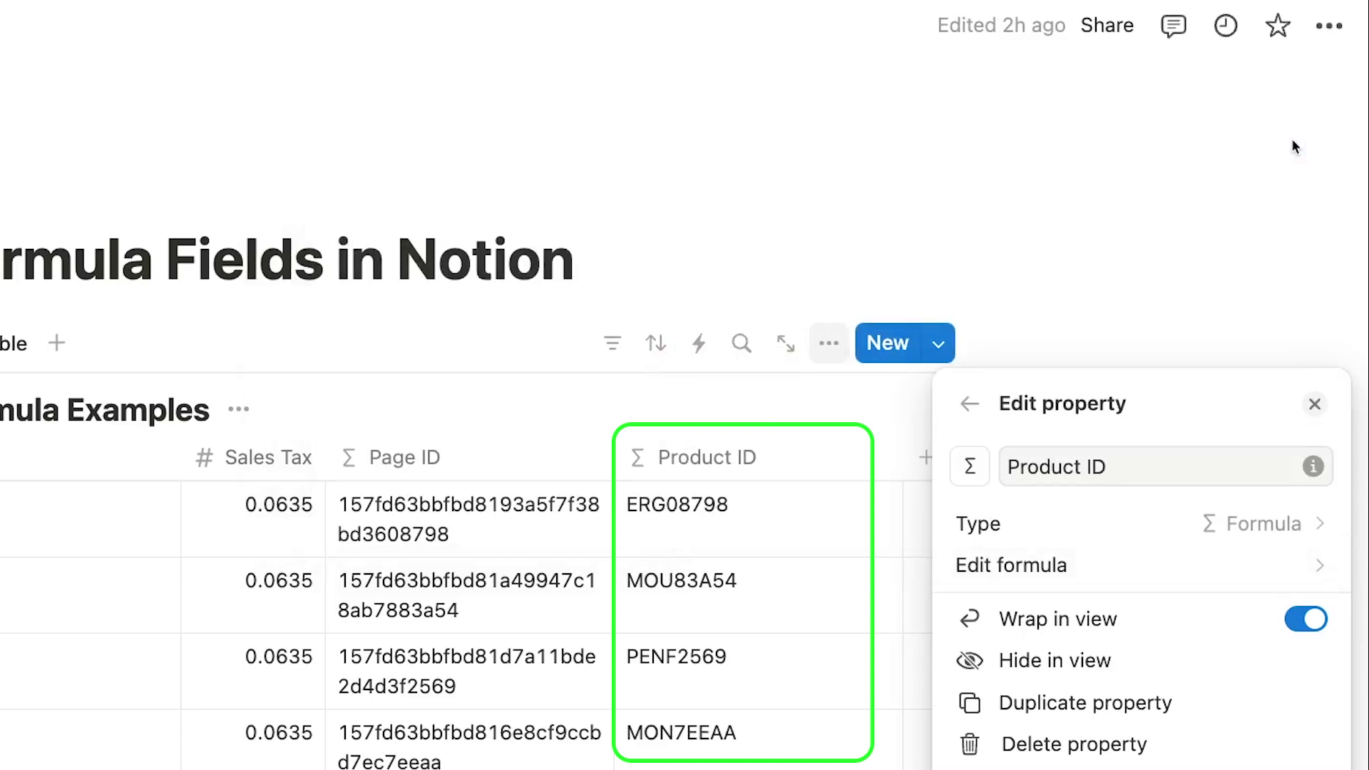
Insert "-"+ between the two substring parts of the Product ID formula and save it
left_click(1153, 564)
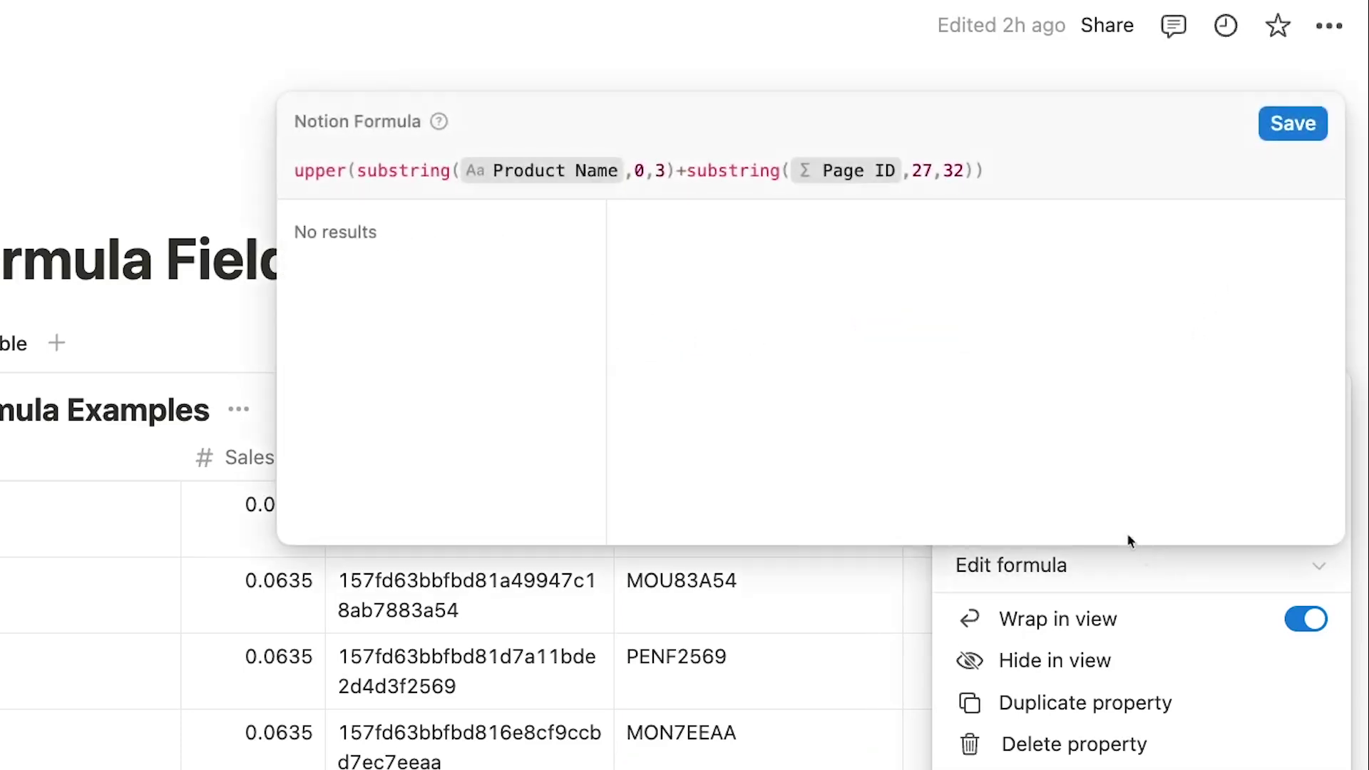
left_click(686, 172)
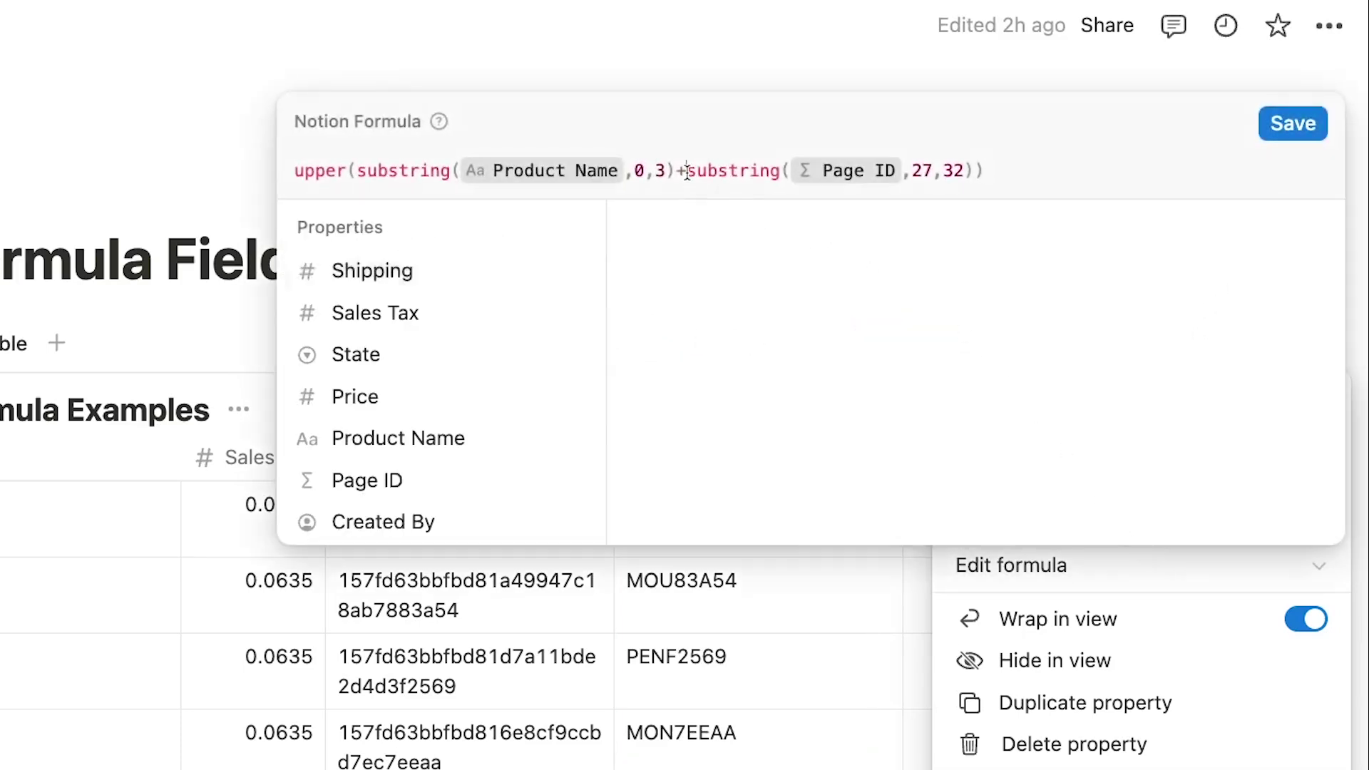
type("\"-\"")
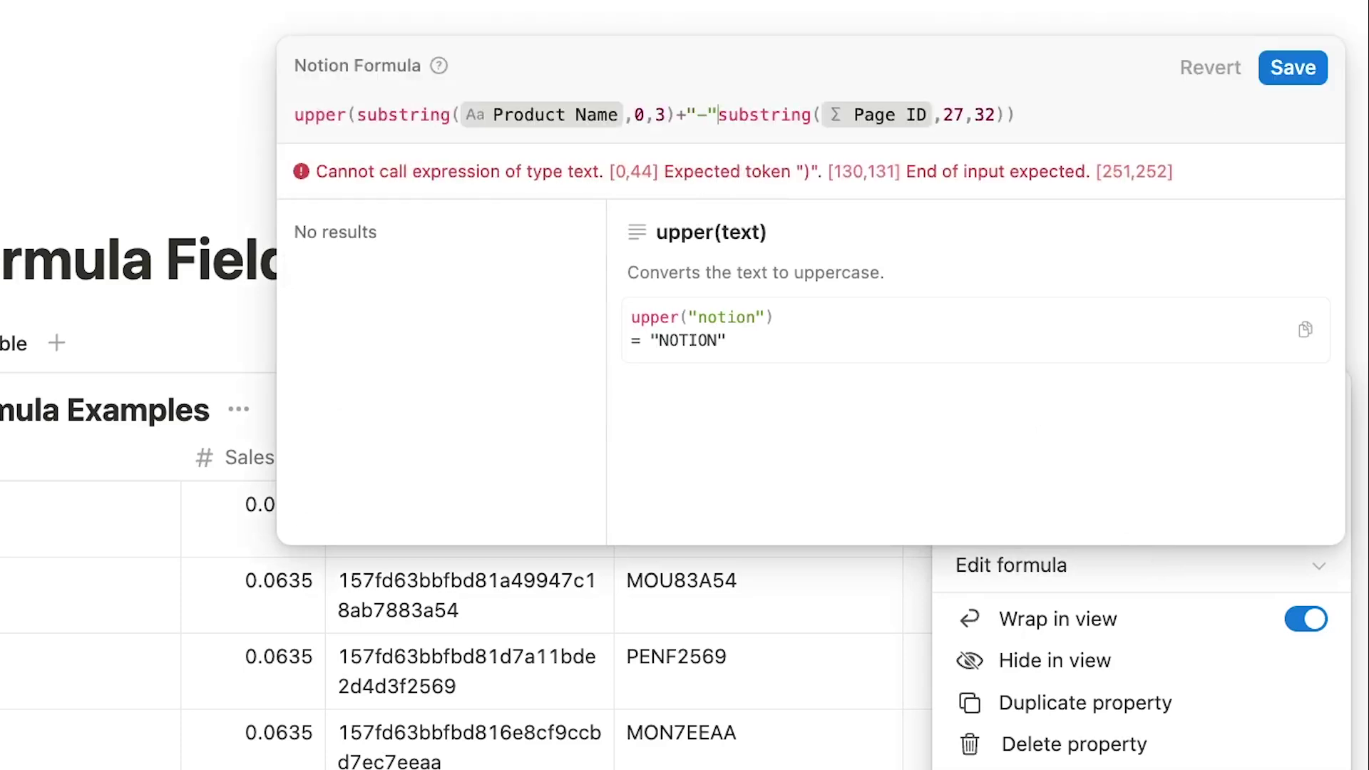
type("+")
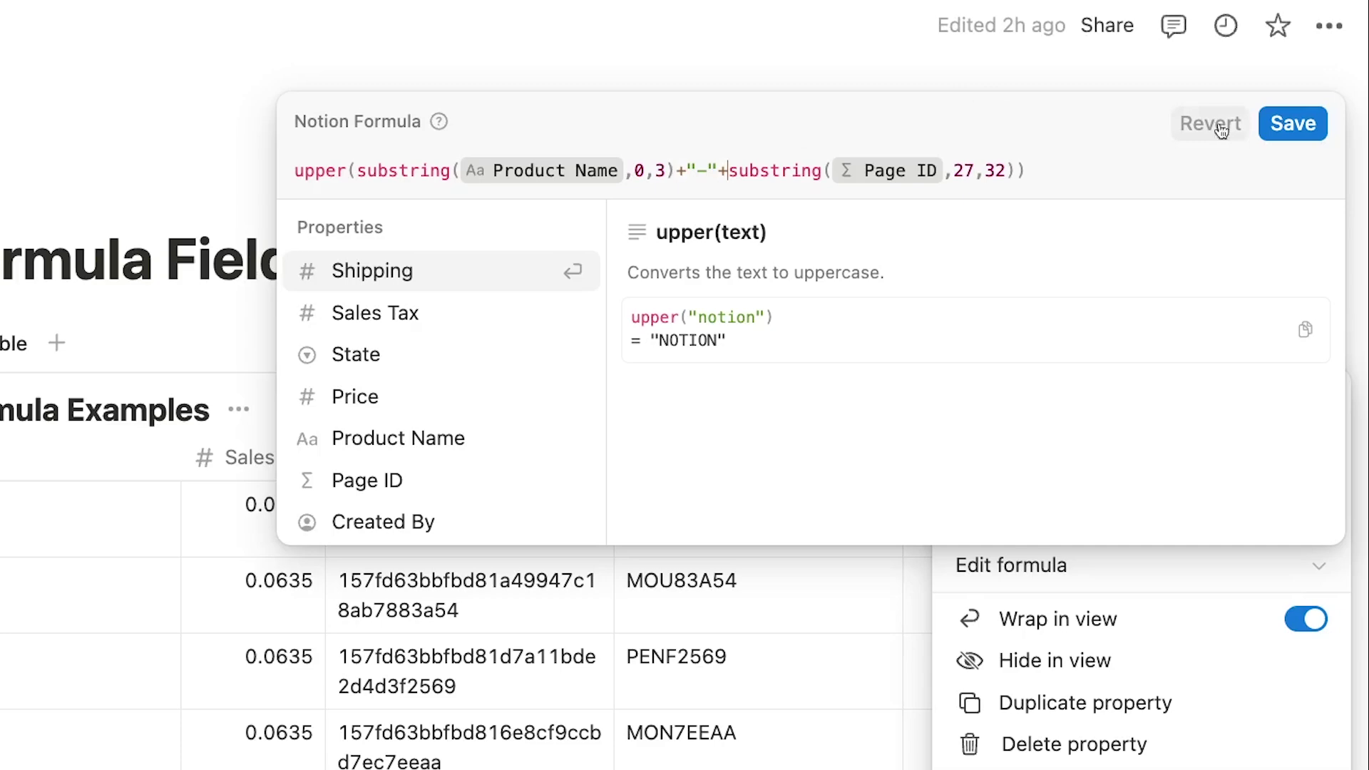
left_click(1272, 126)
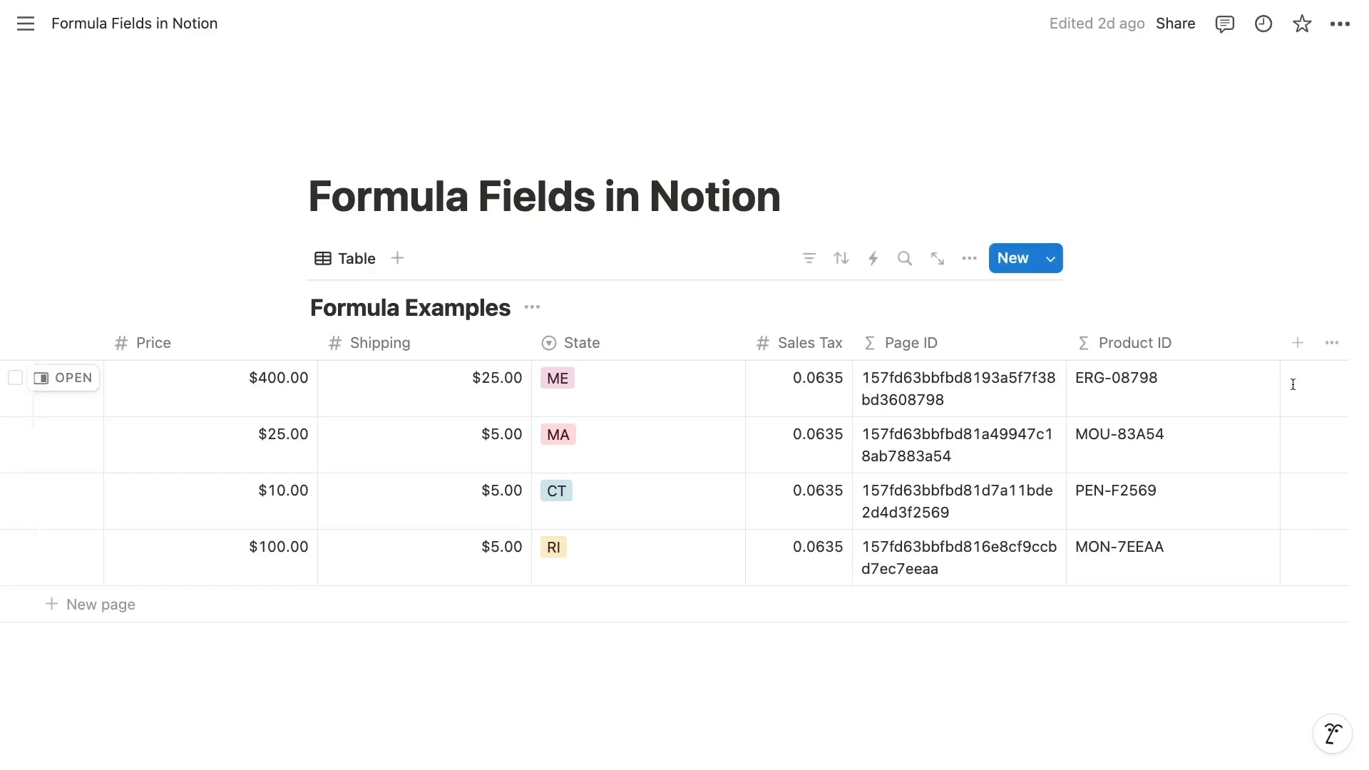
Add a new formula property to the table named Total Price
left_click(1298, 343)
scroll(1209, 570, "down", 2)
scroll(1207, 619, "down", 3)
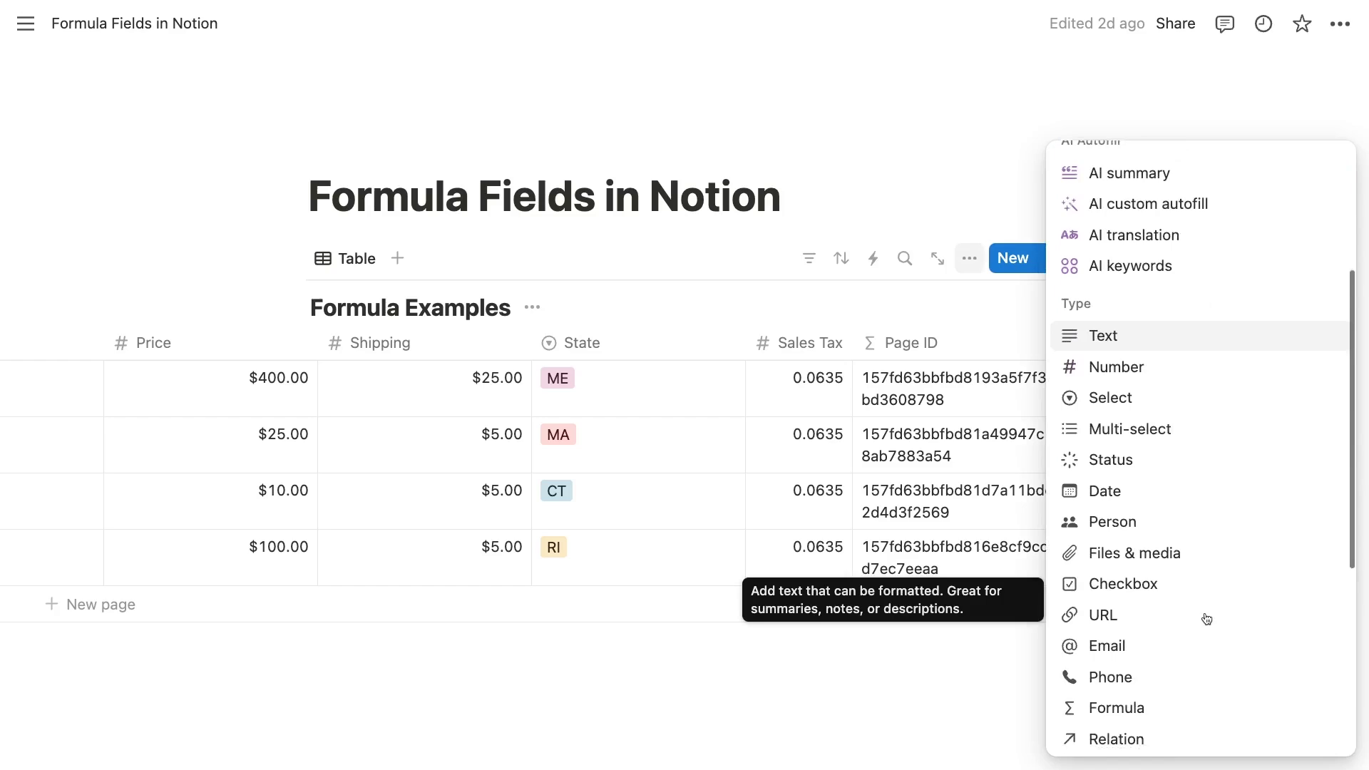
left_click(1164, 707)
type("Total Price")
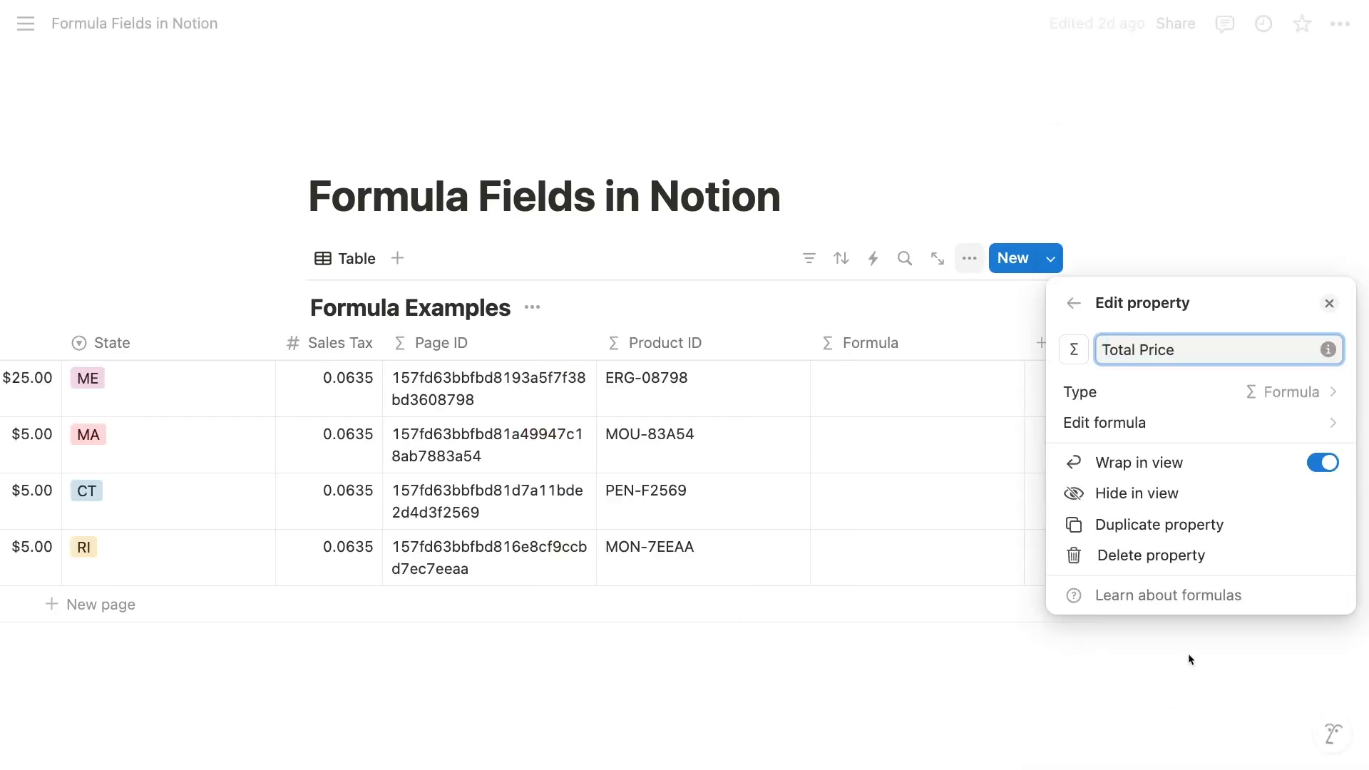
Enter the formula add(Price, Shipping) for Total Price
left_click(1229, 422)
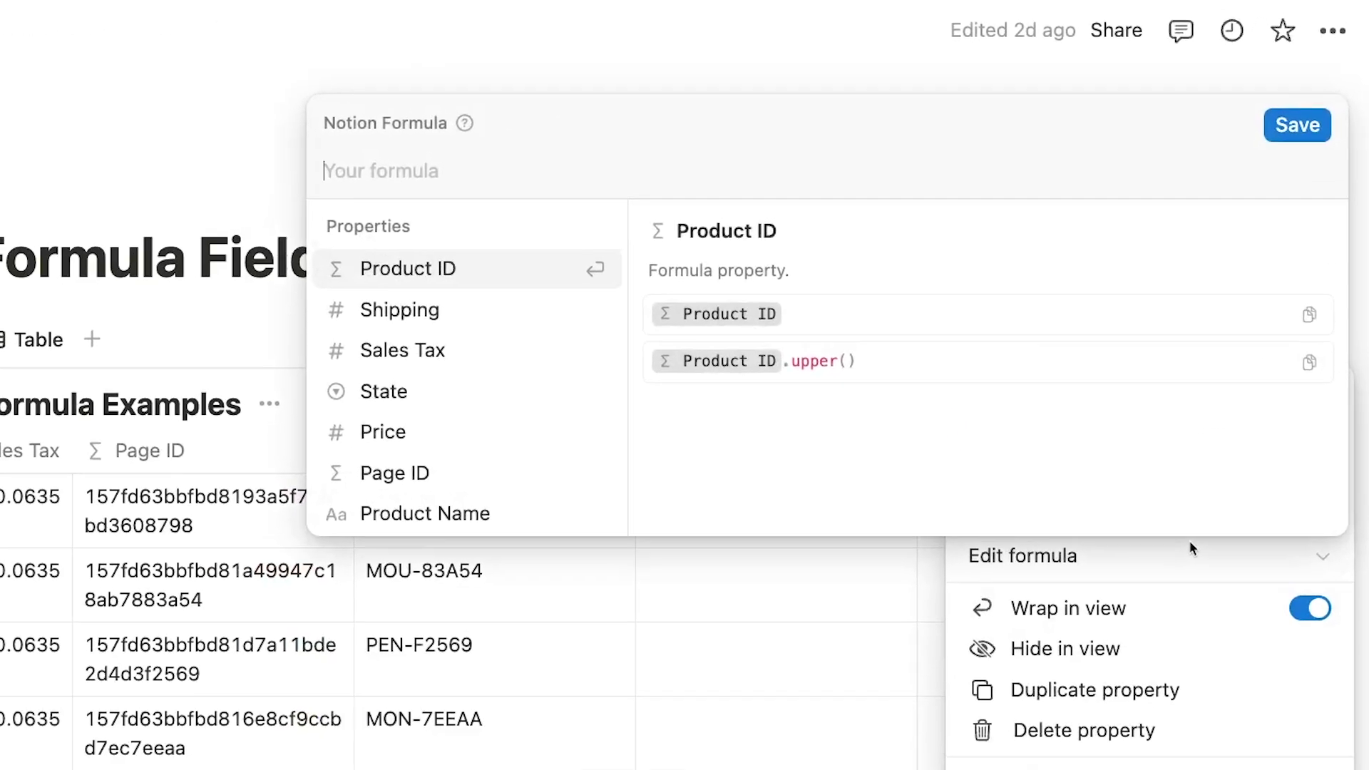
type("add")
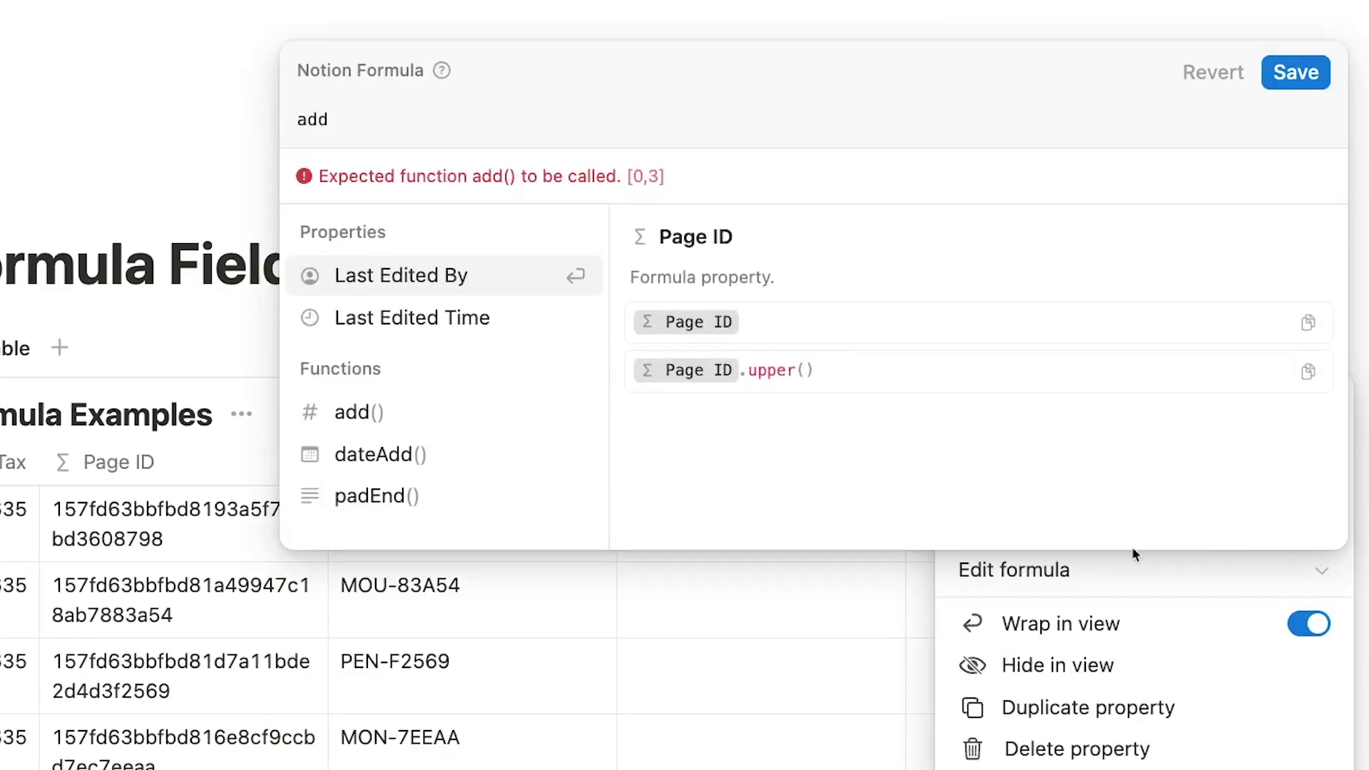
left_click(538, 426)
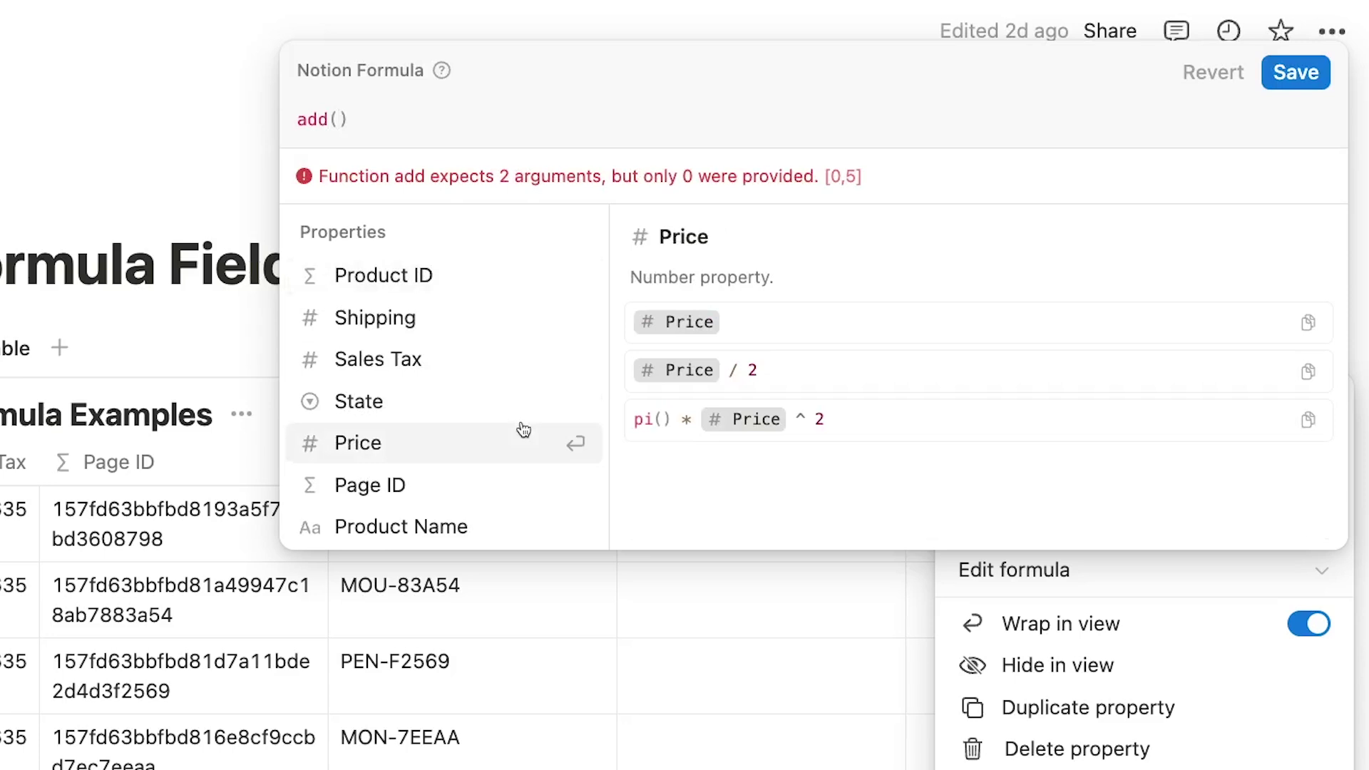
left_click(521, 428)
type(",")
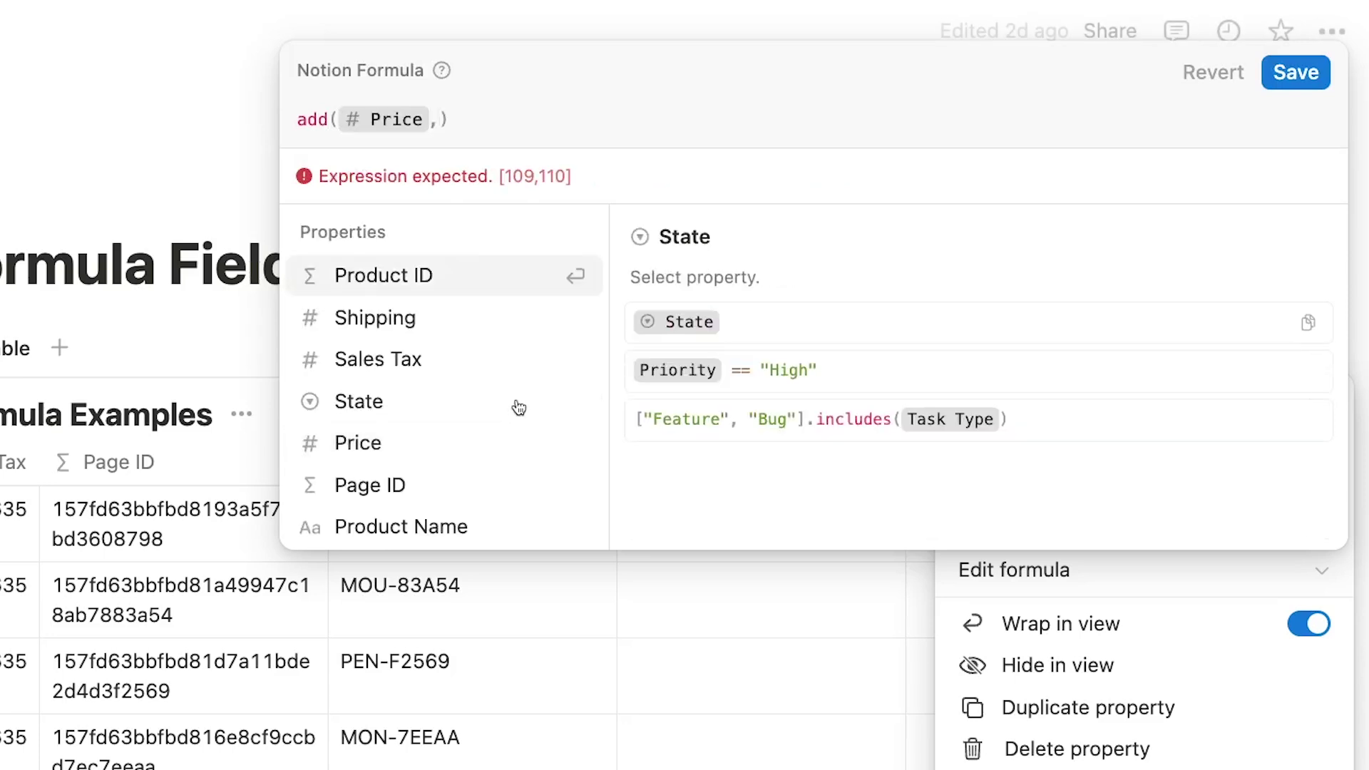
left_click(499, 335)
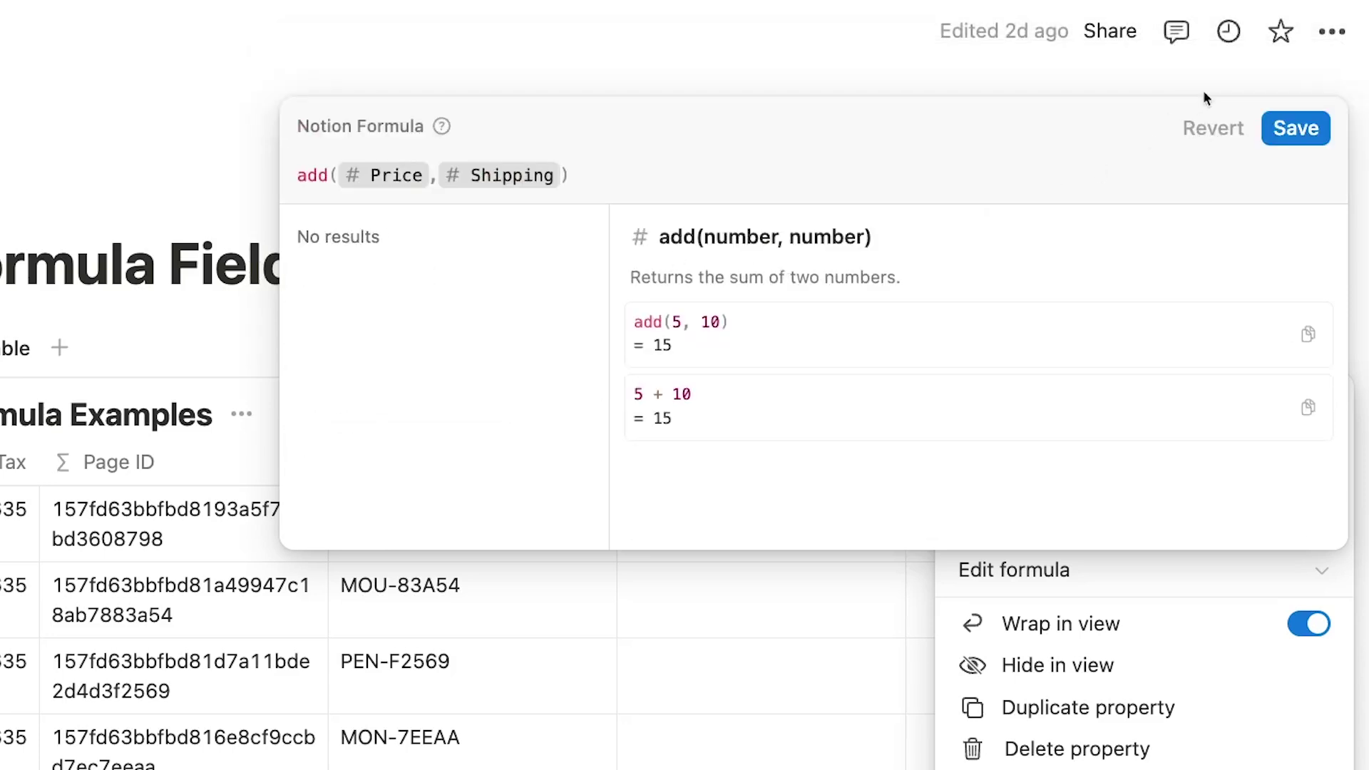
Save the add(Price, Shipping) formula and set Total Price's number format to US Dollar
left_click(1289, 127)
scroll(1082, 138, "down", 5)
left_click(1050, 278)
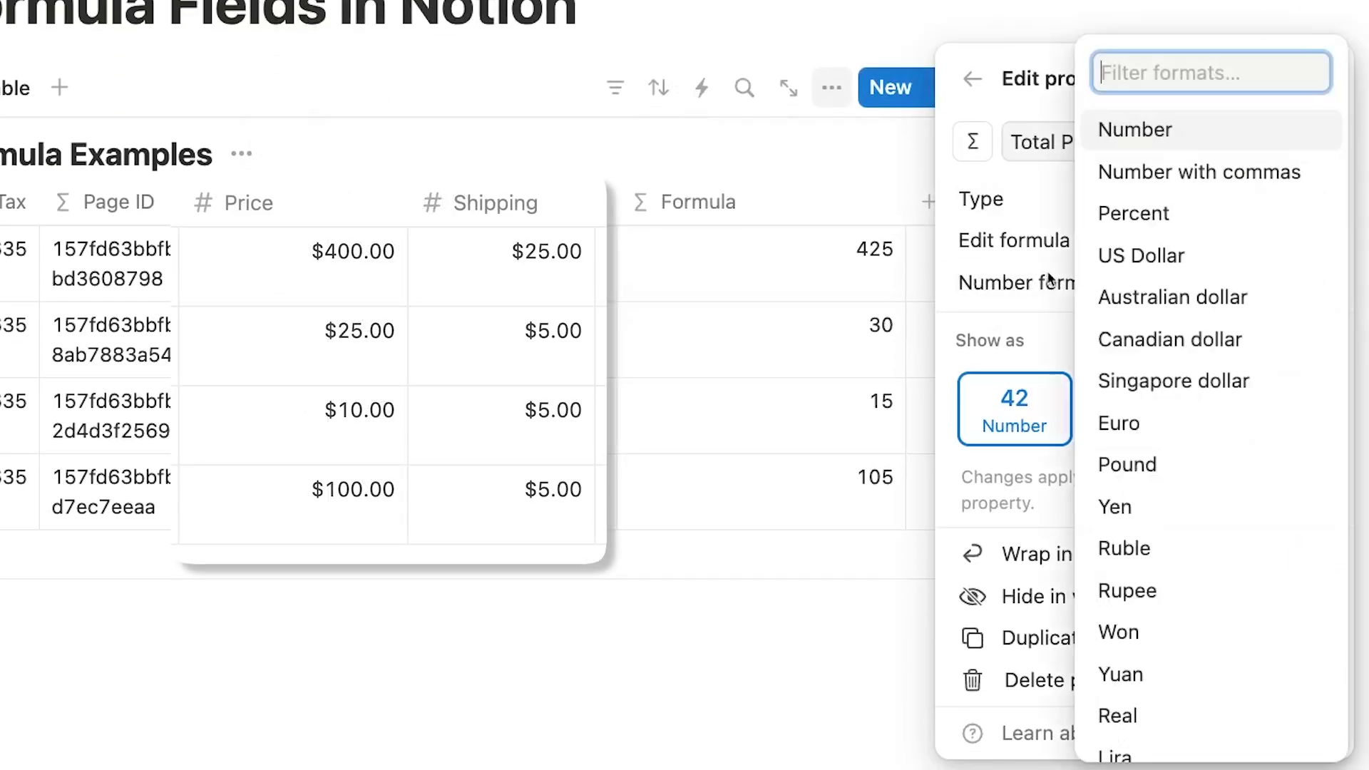
left_click(1139, 256)
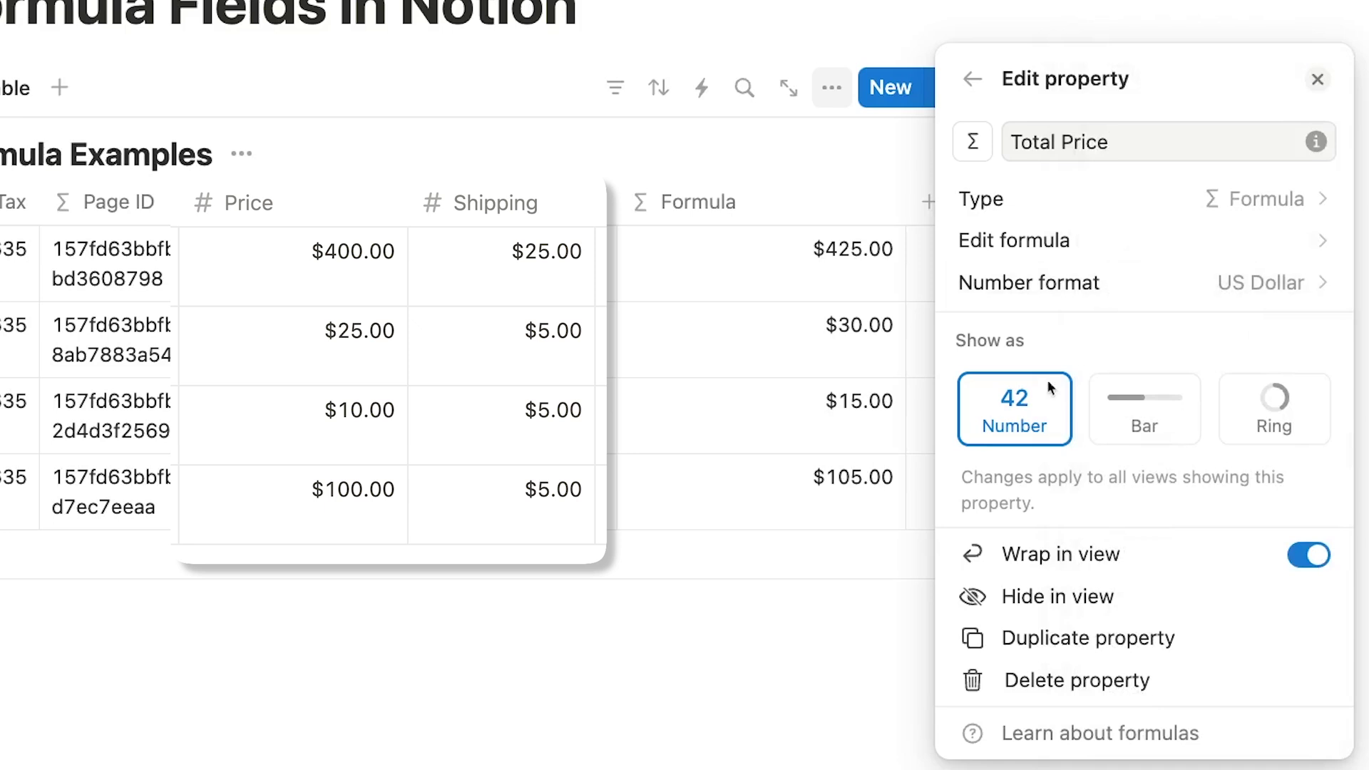
Rewrite the Total Price formula as Price + Shipping and save it
left_click(1038, 246)
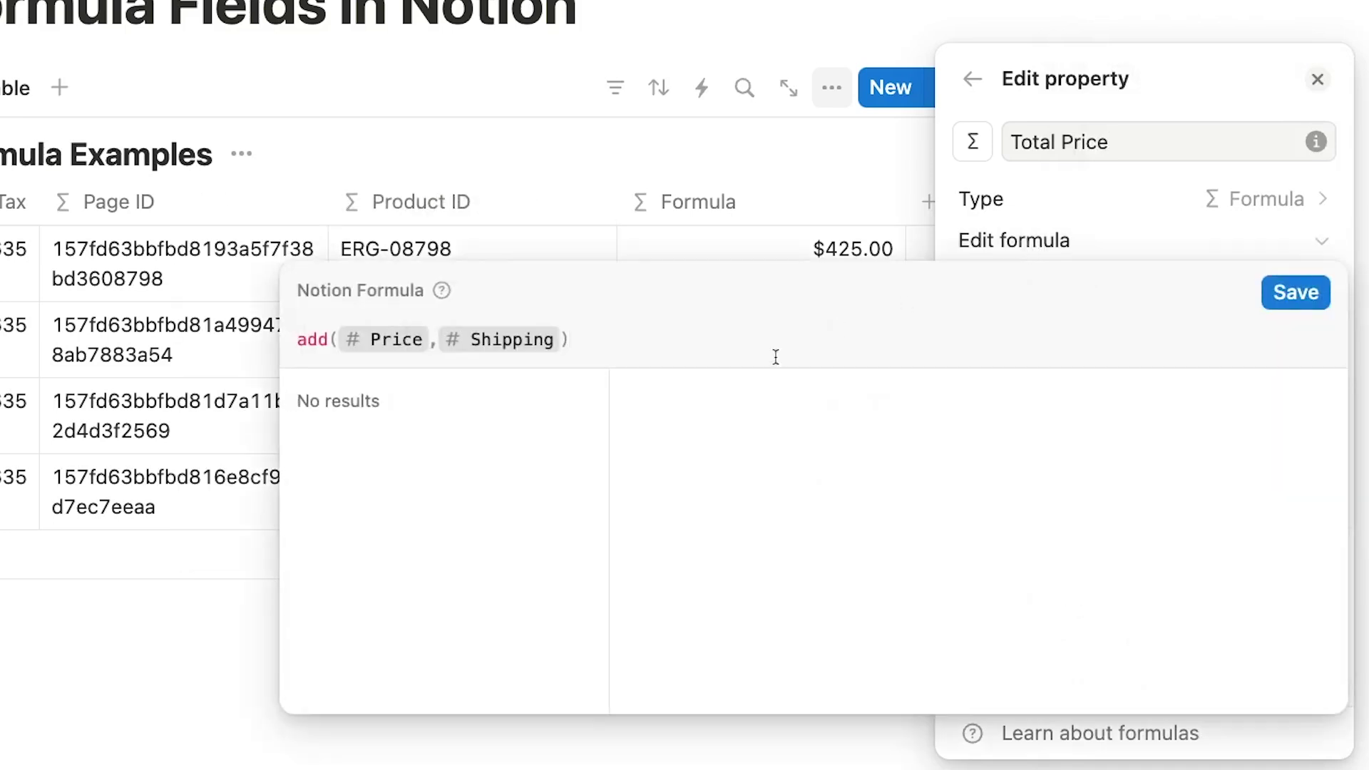
triple_click(693, 315)
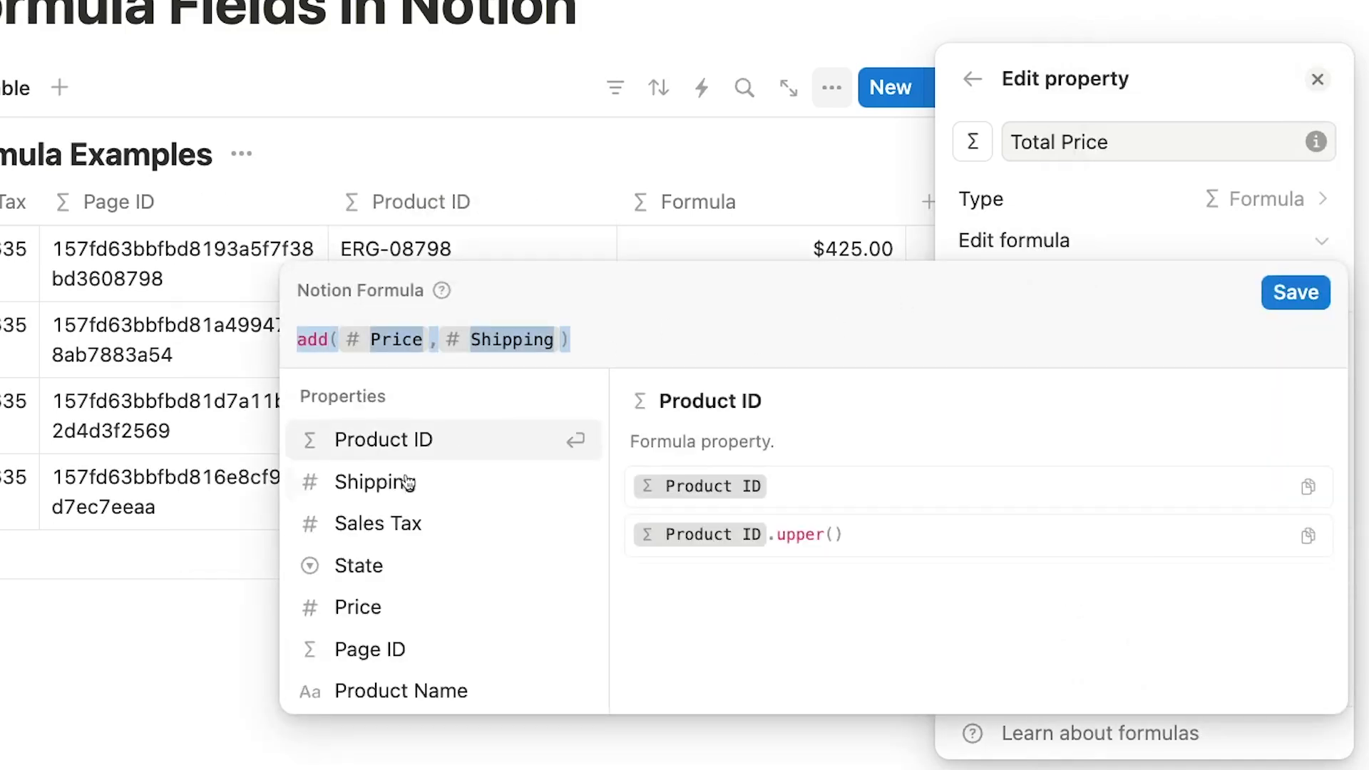
left_click(406, 596)
type("+")
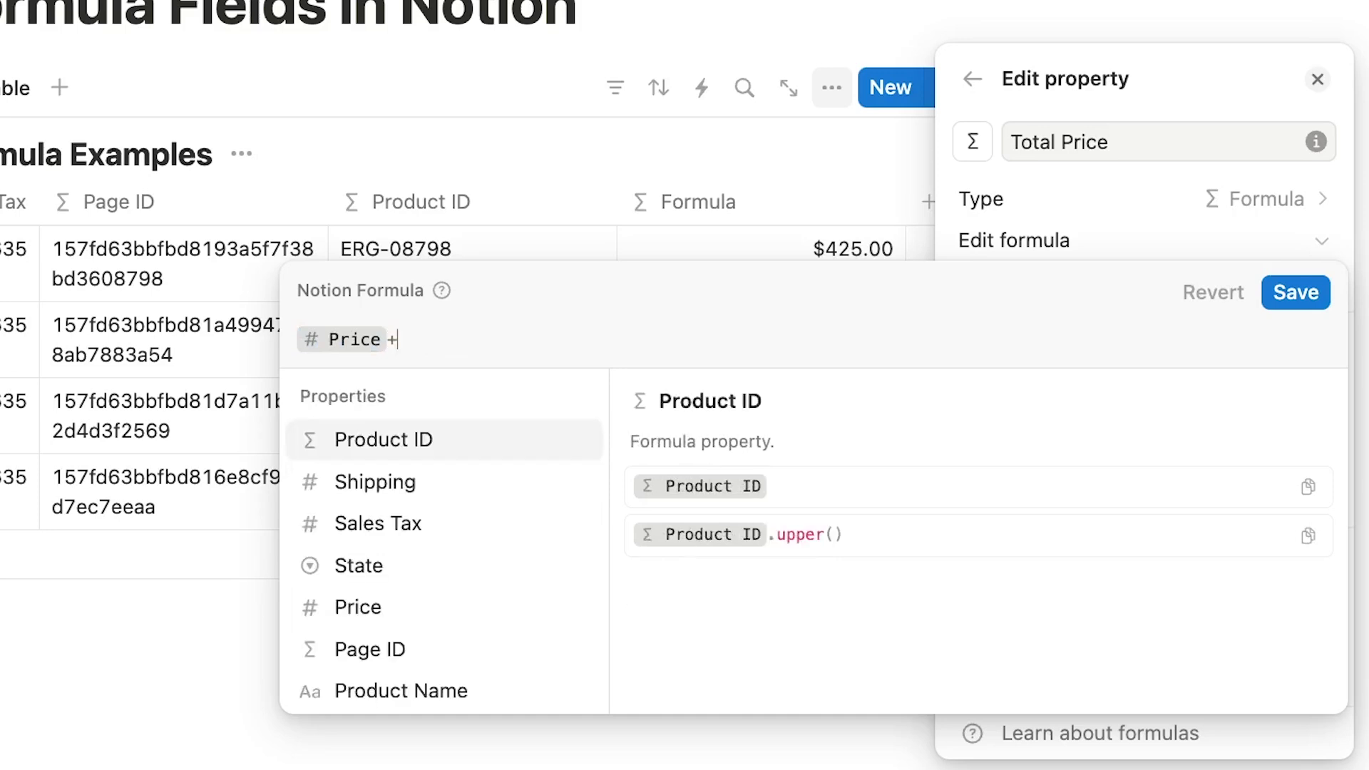
left_click(349, 526)
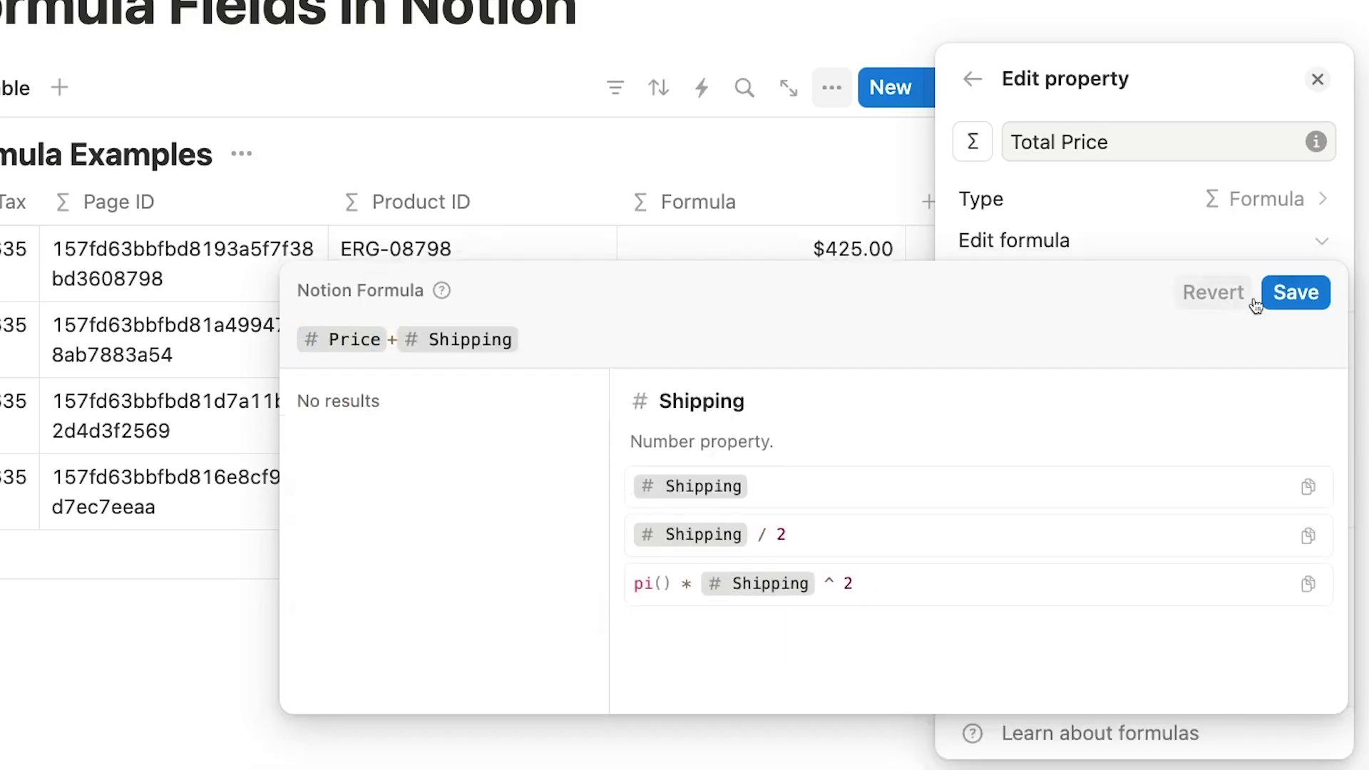
left_click(1293, 294)
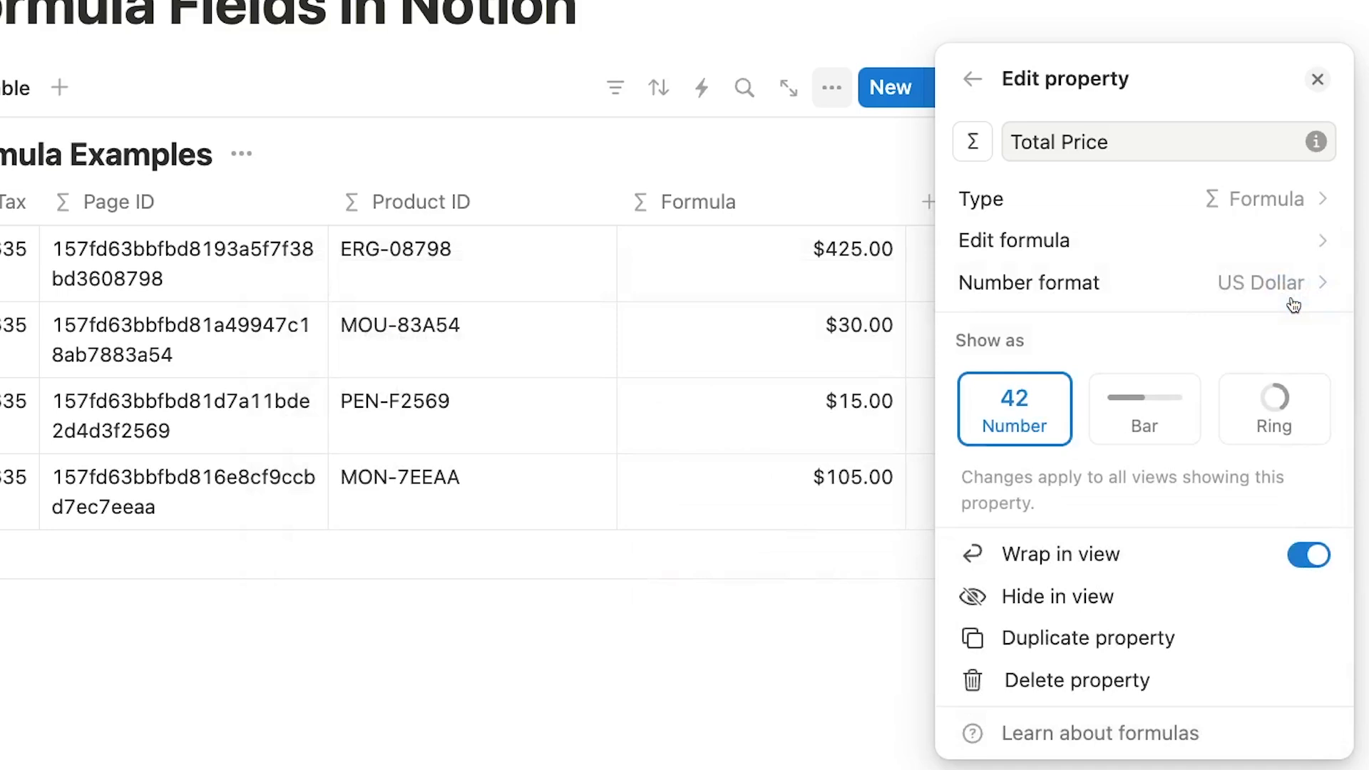
left_click(1257, 250)
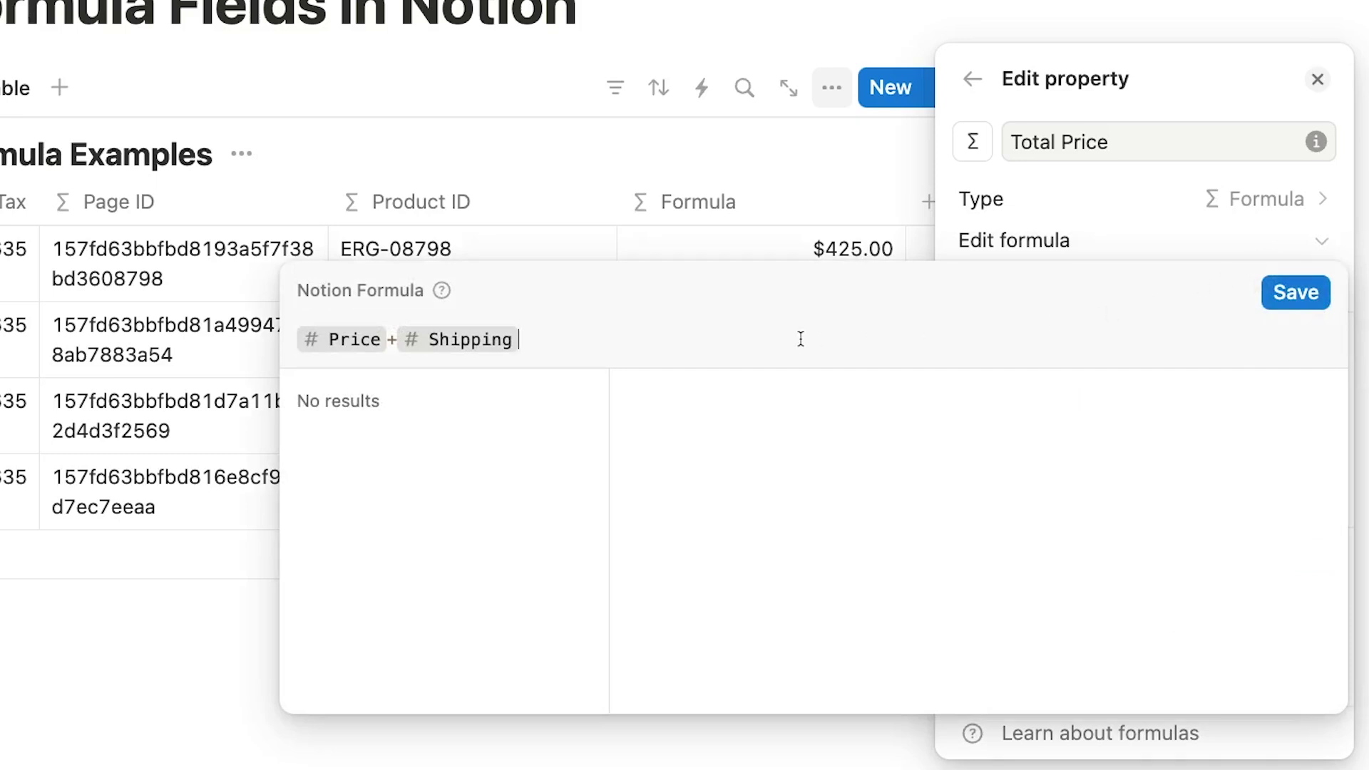
Wrap Price in multiply() with Sales Tax as the second argument
left_click(295, 340)
type("multi")
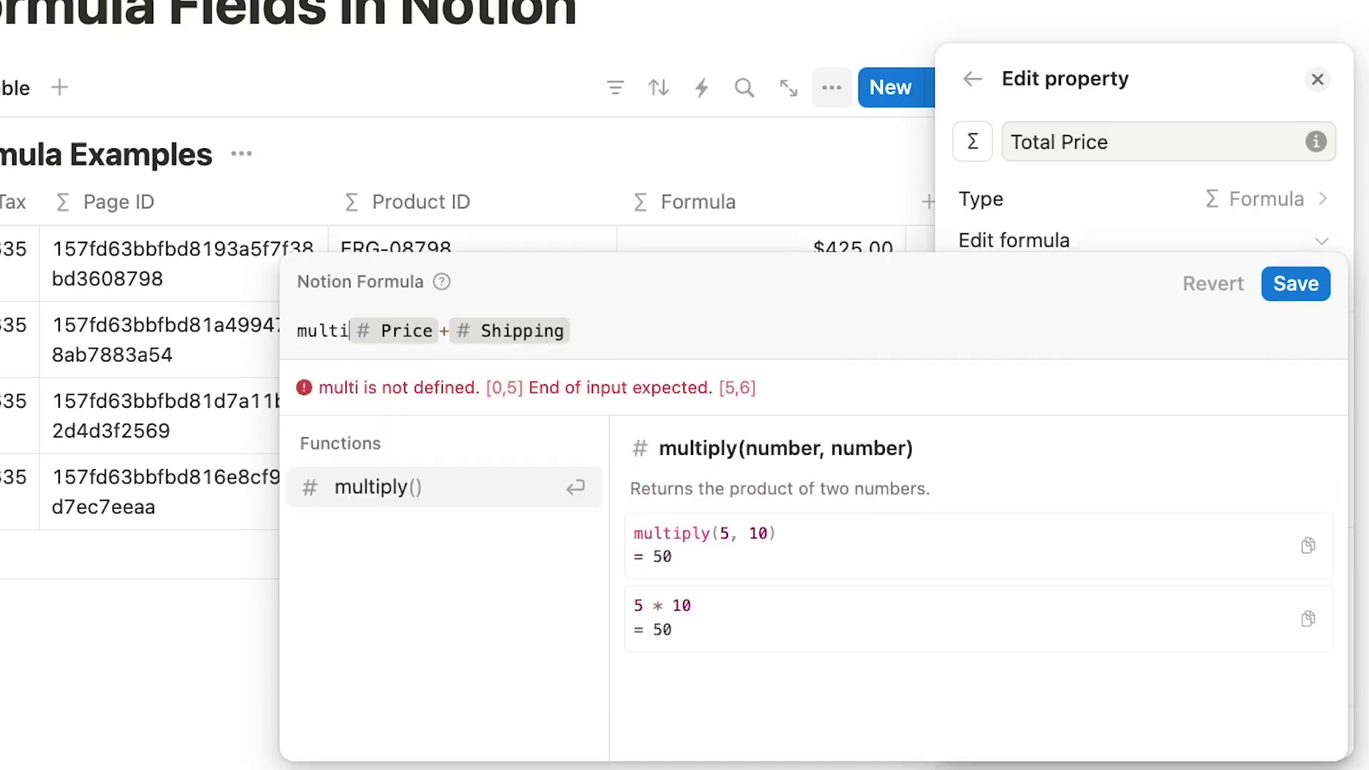
left_click(362, 489)
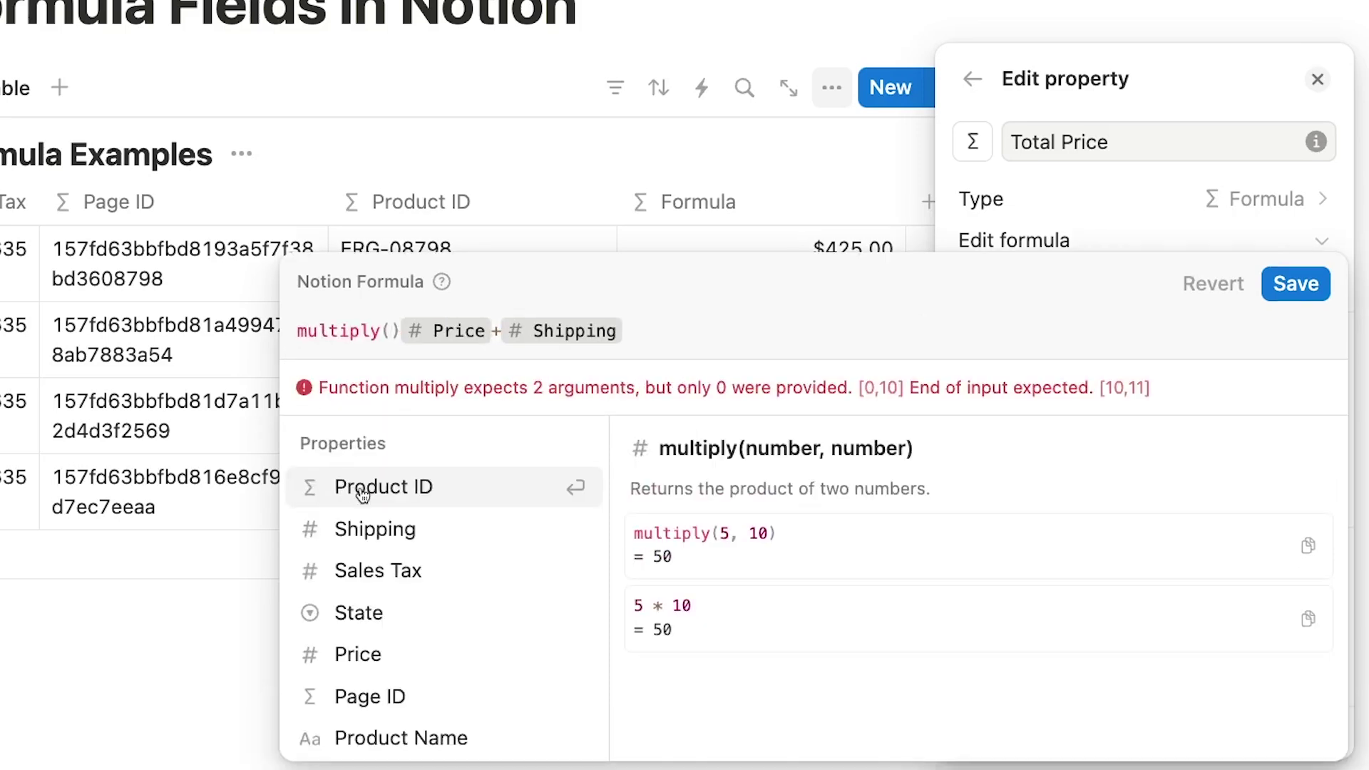
left_click(639, 341)
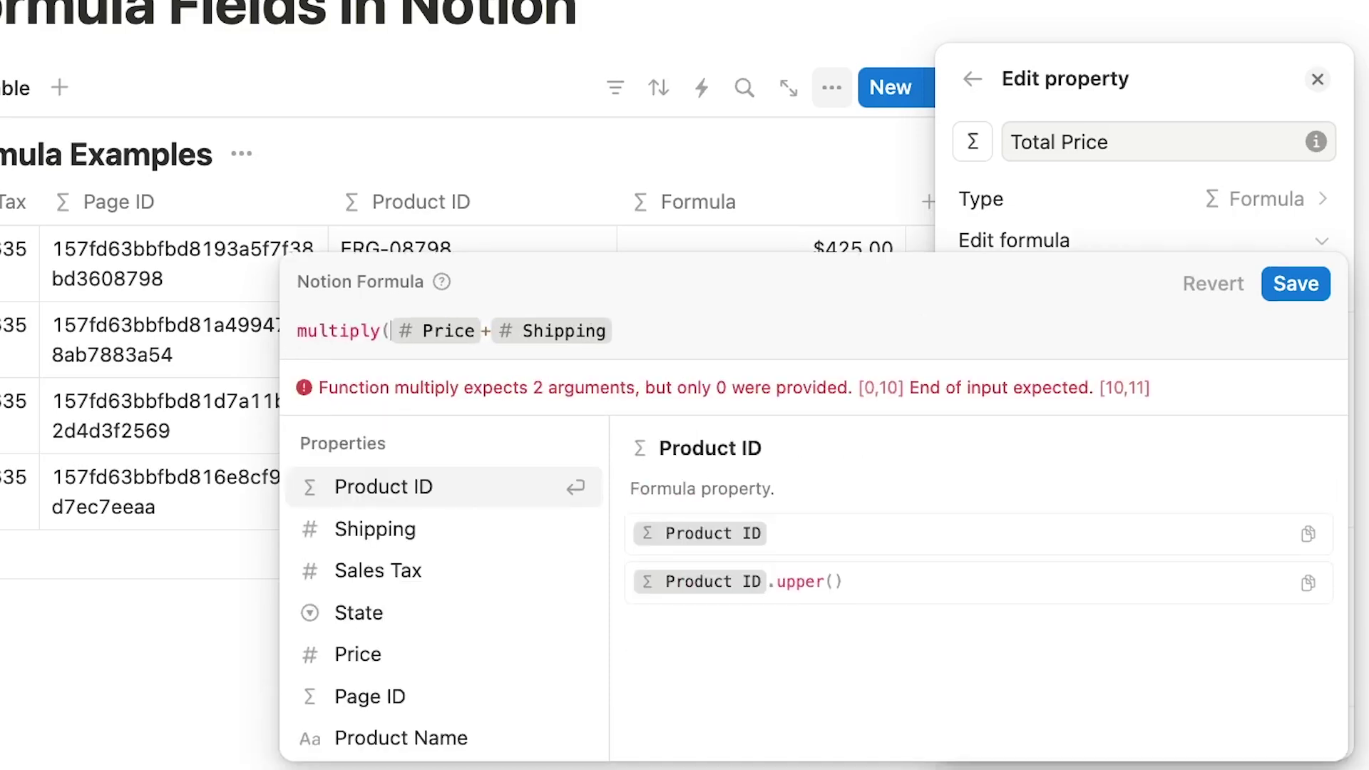
key("shift+Left")
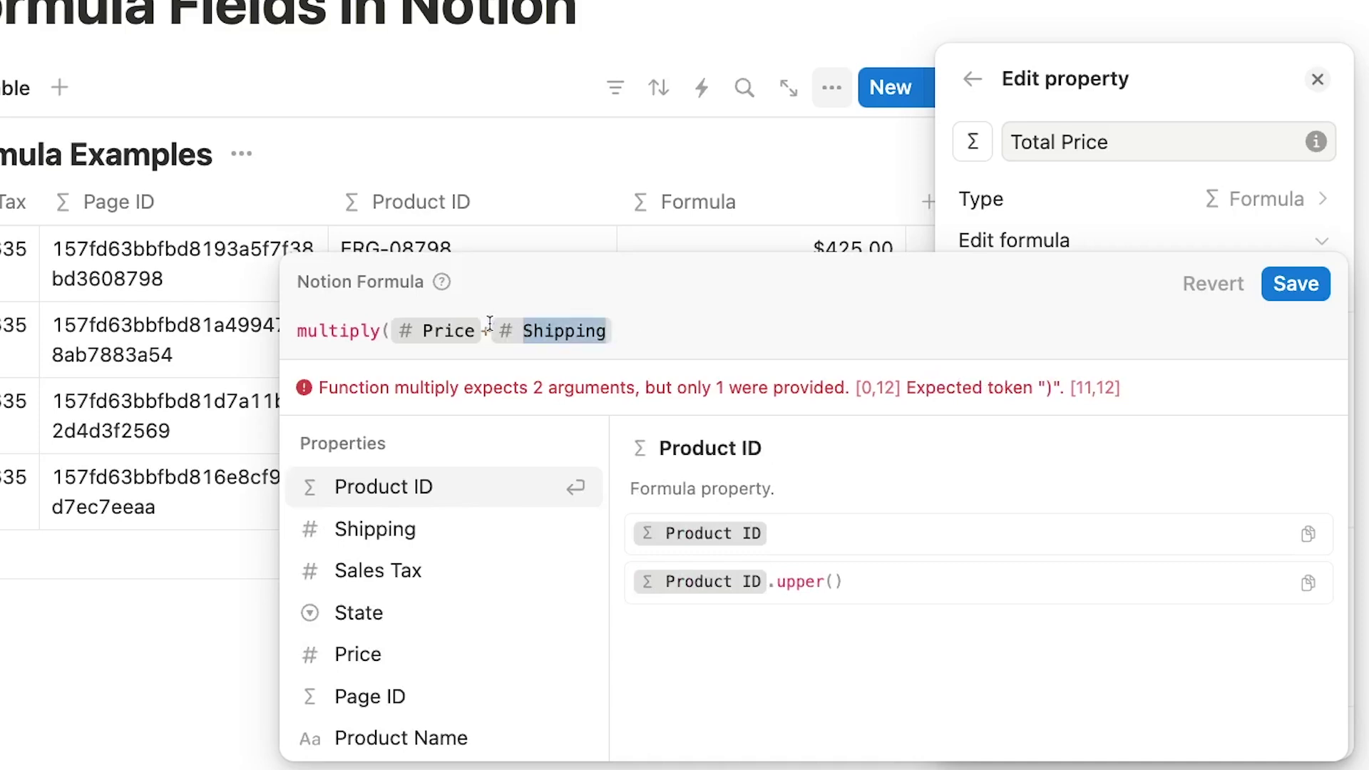
key("shift+Left")
key("BackSpace")
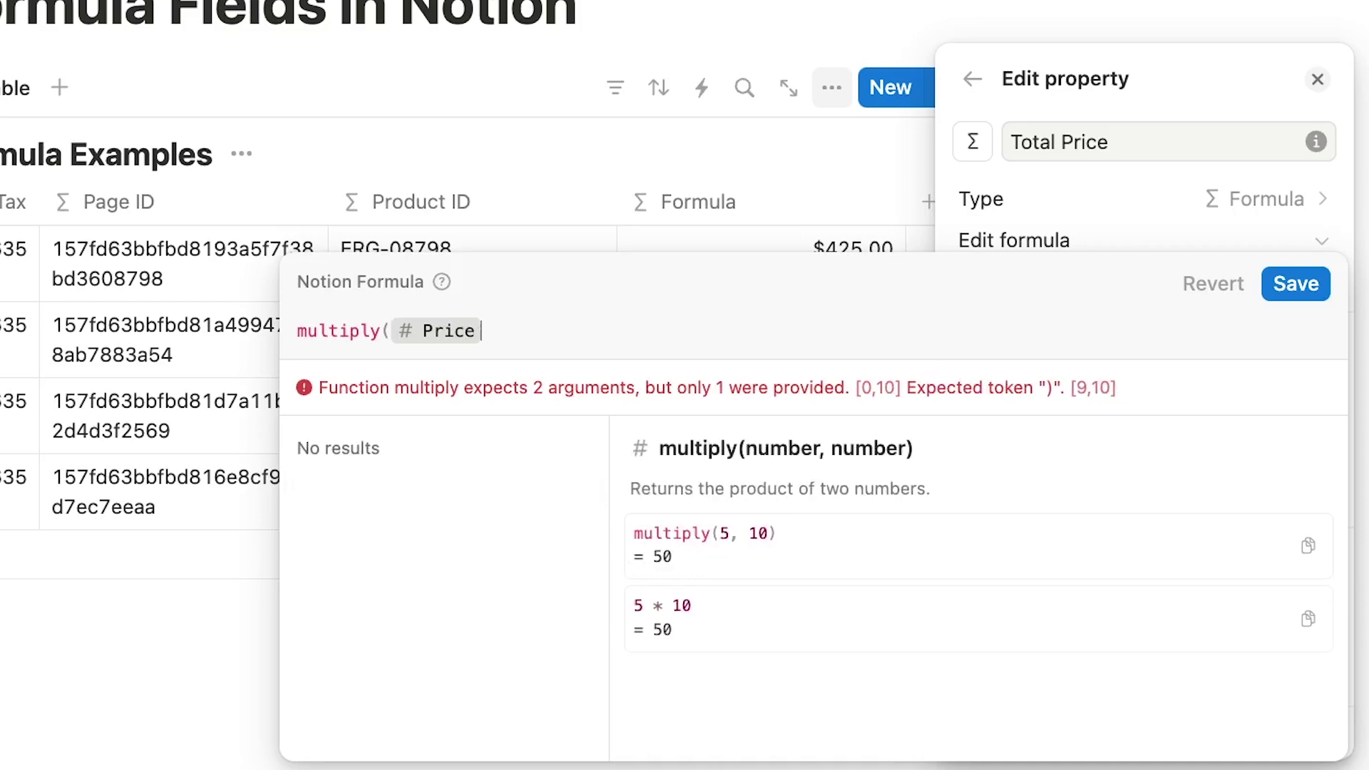
type(",")
left_click(443, 569)
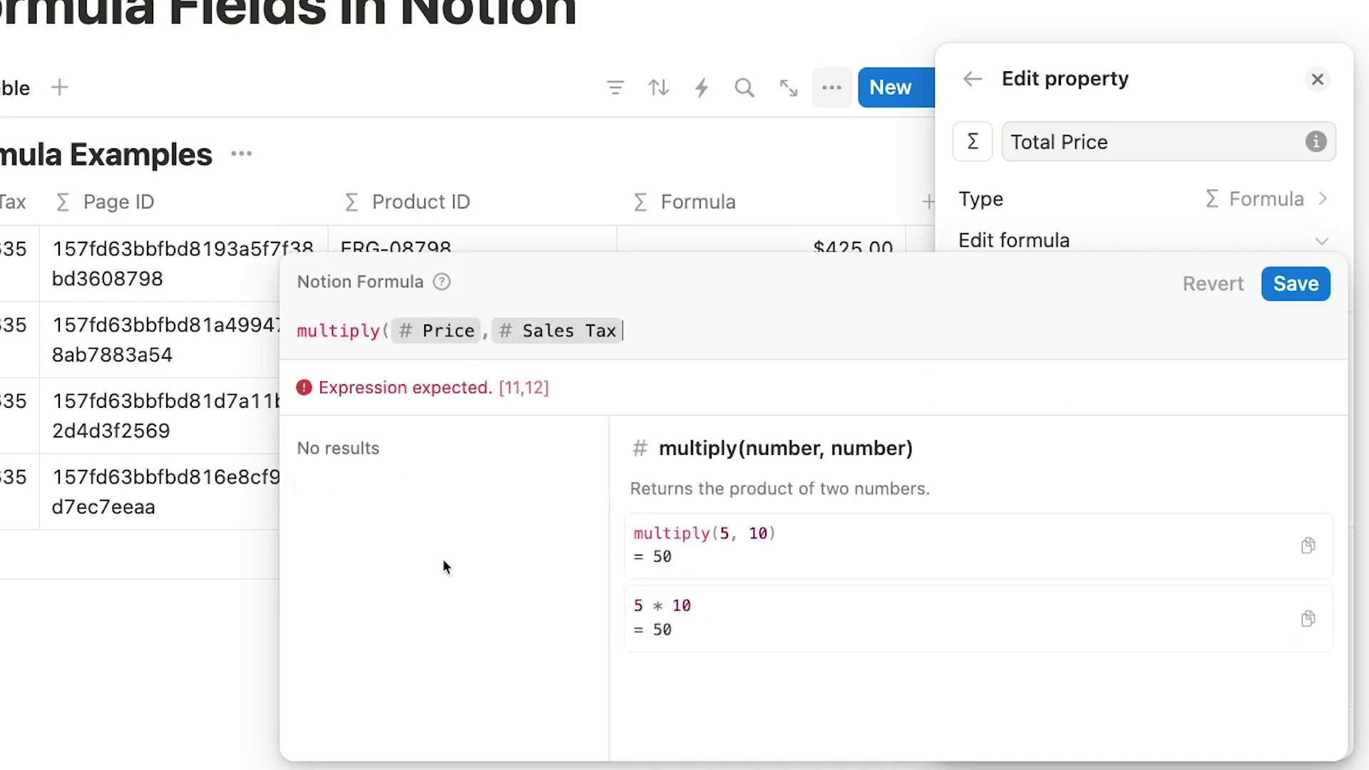
Append + Shipping + Price, save the formula and close the property settings
type(")")
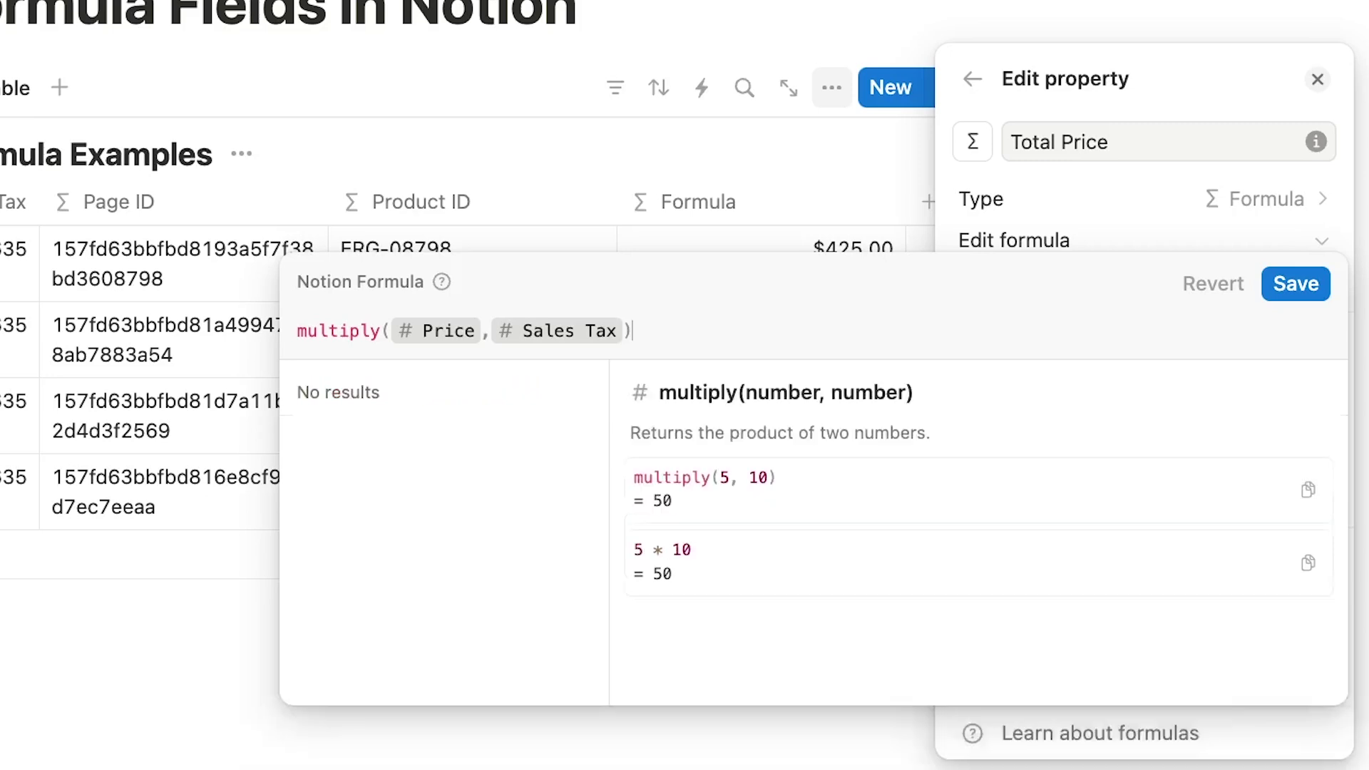
type("+")
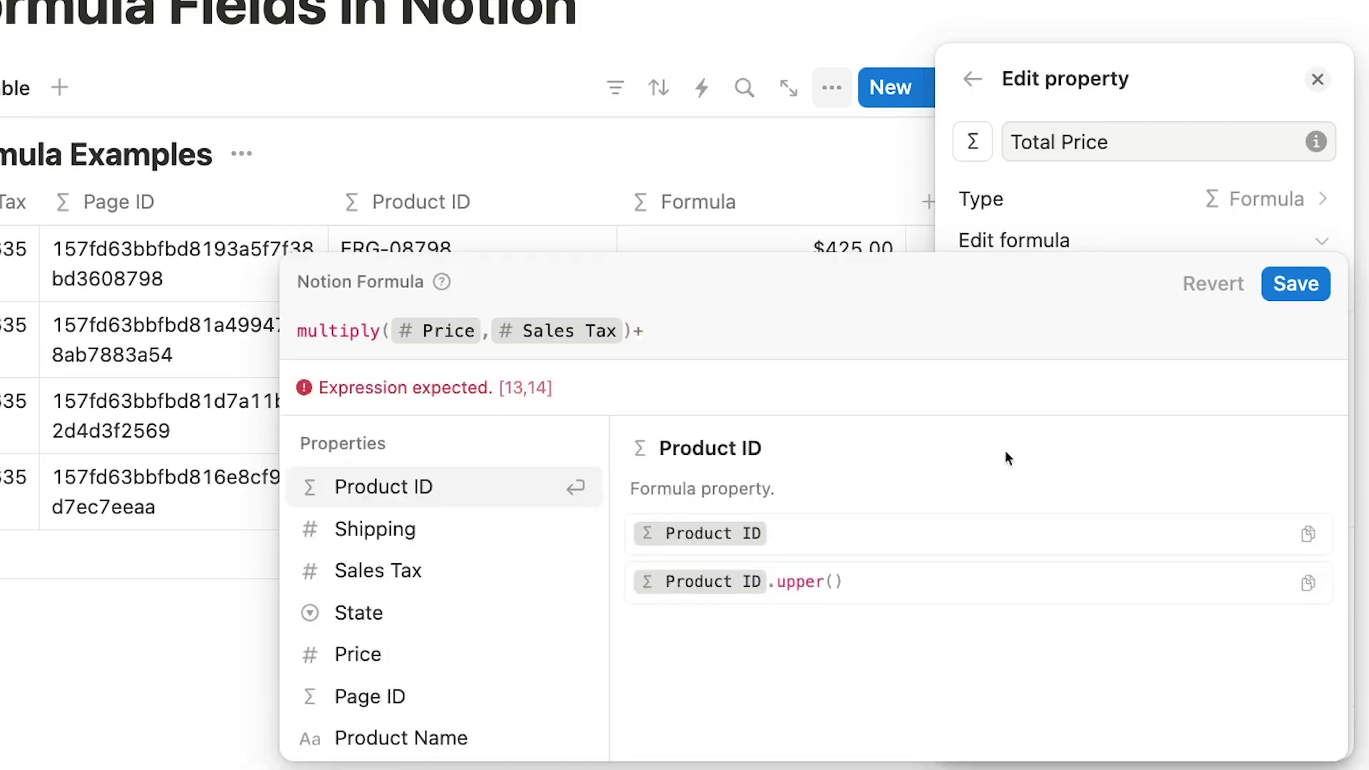
left_click(489, 540)
type("+")
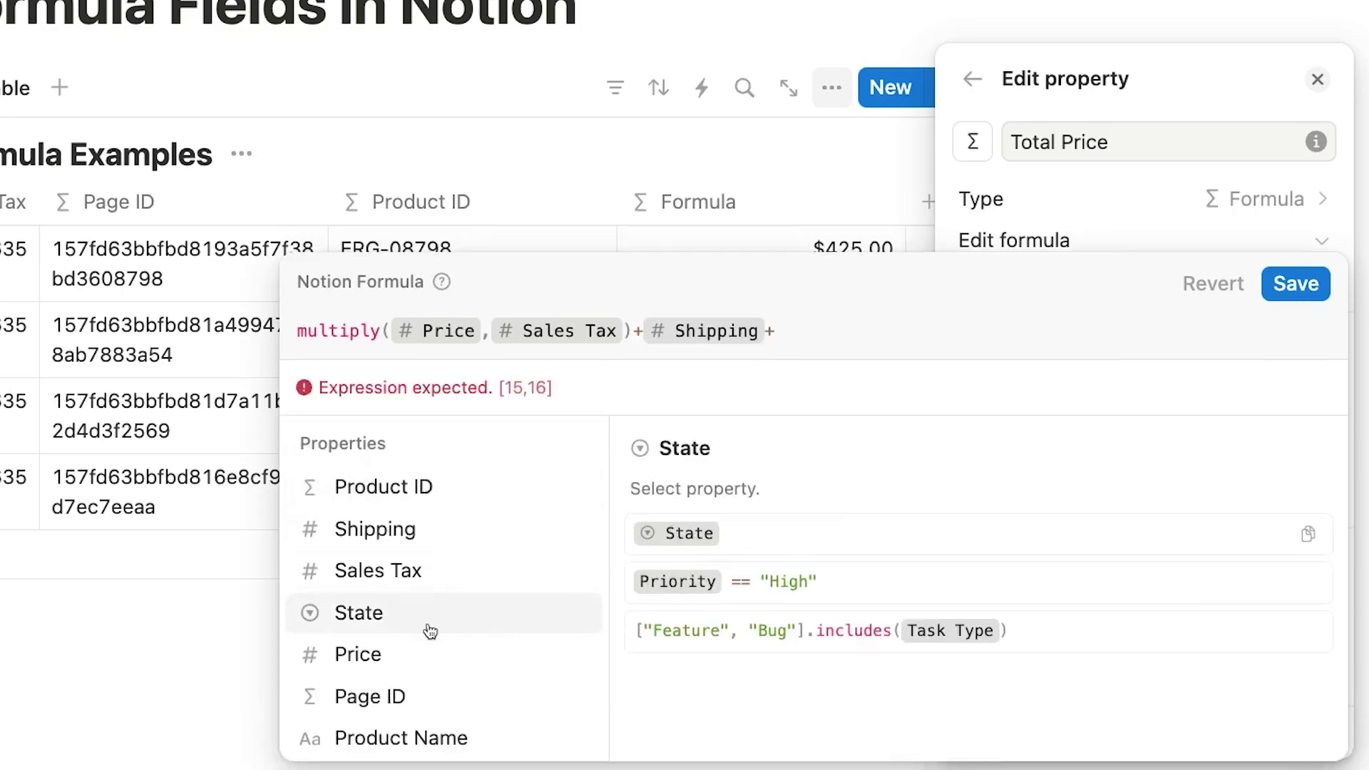
left_click(417, 672)
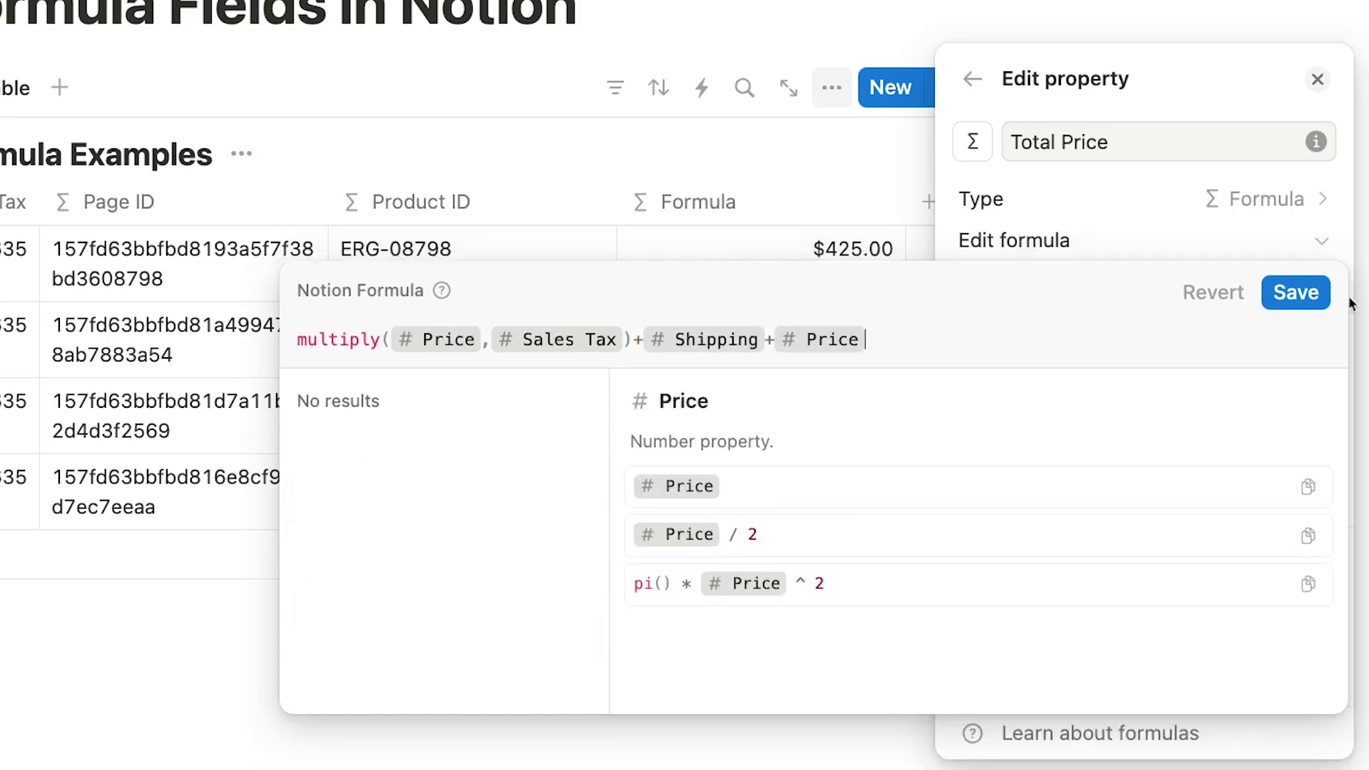
left_click(1303, 292)
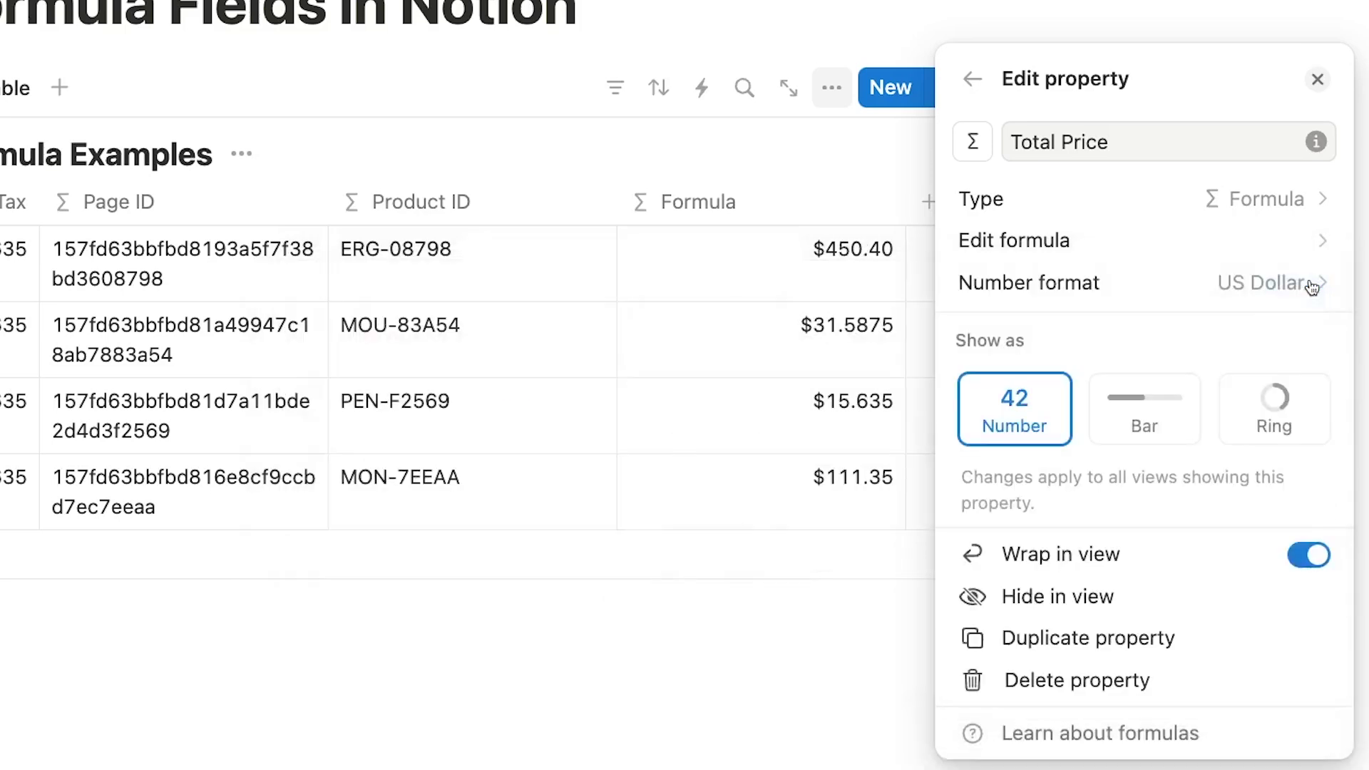
left_click(870, 576)
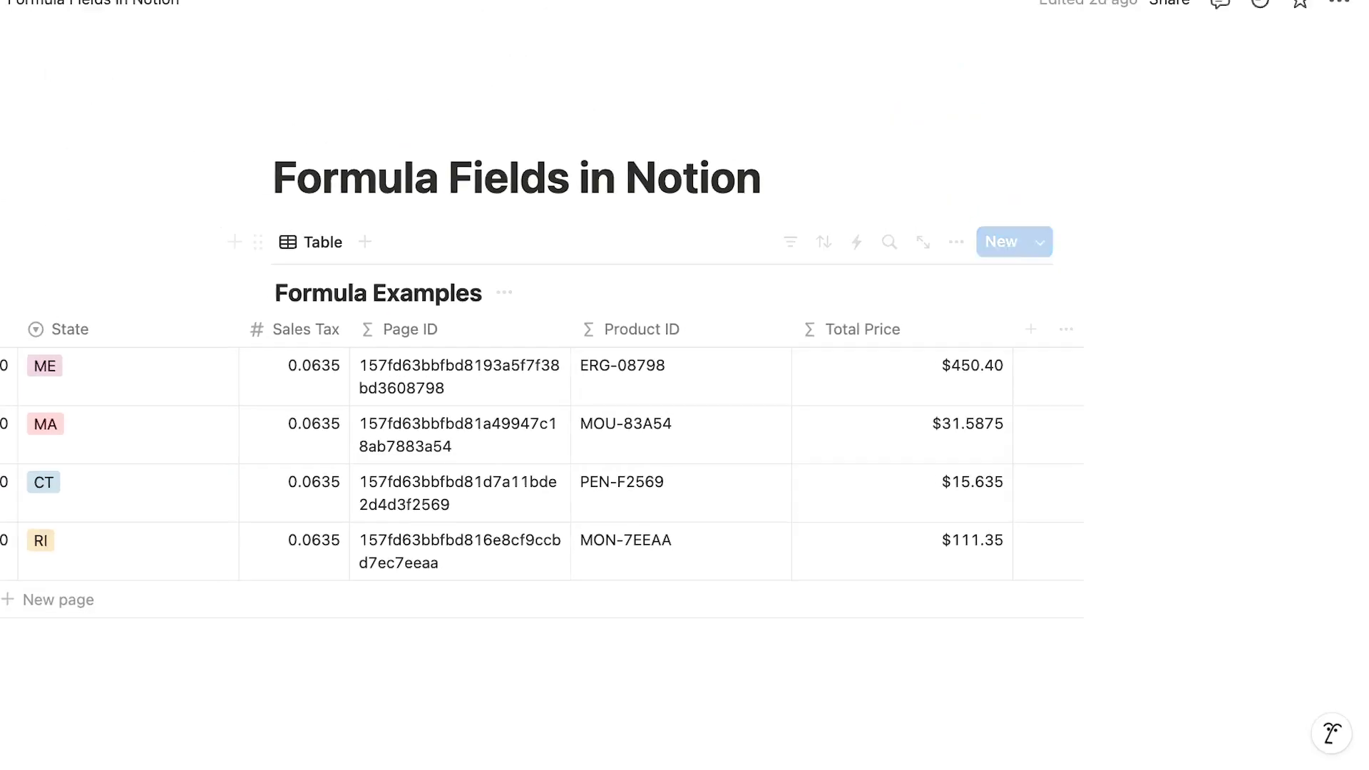
Move the Total Price column next to Sales Tax and change Sales Tax's type to Formula
scroll(1123, 659, "left", 5)
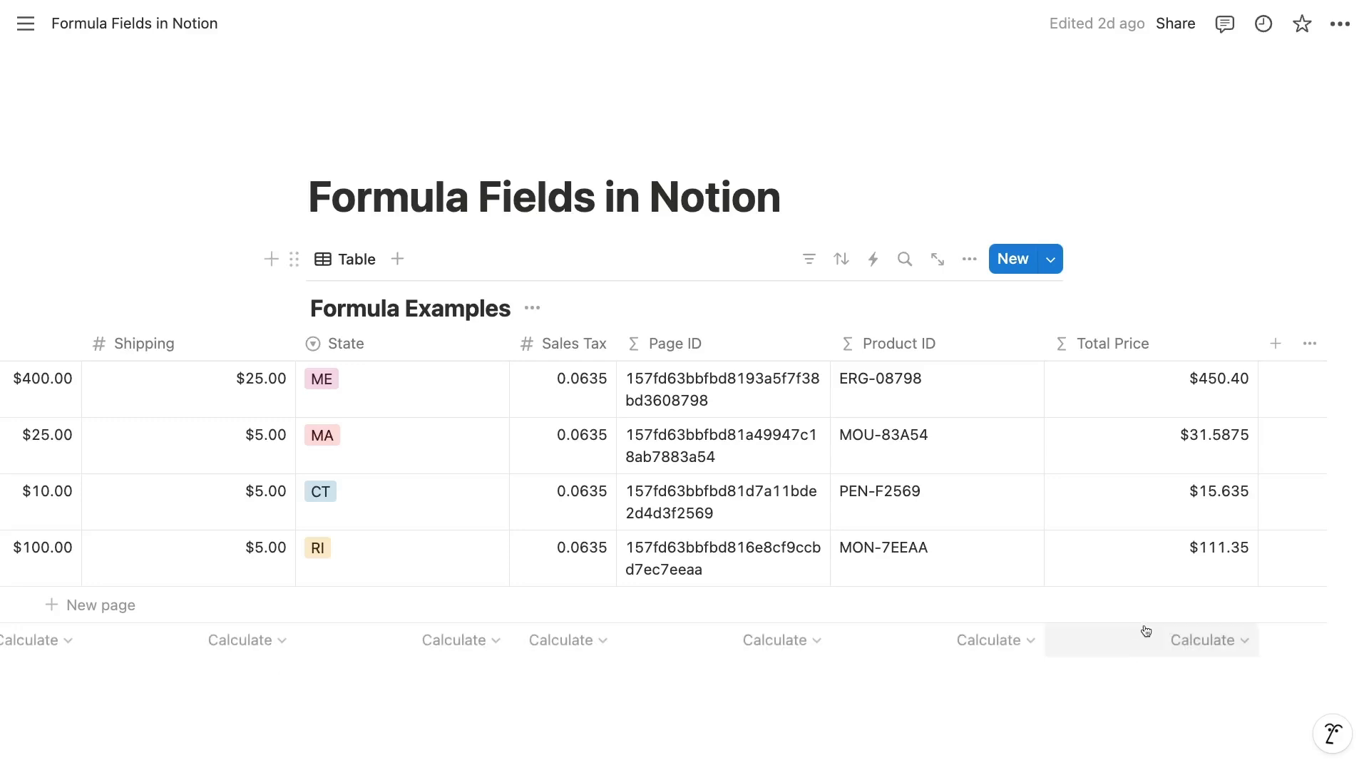
left_click_drag(1143, 351, 716, 367)
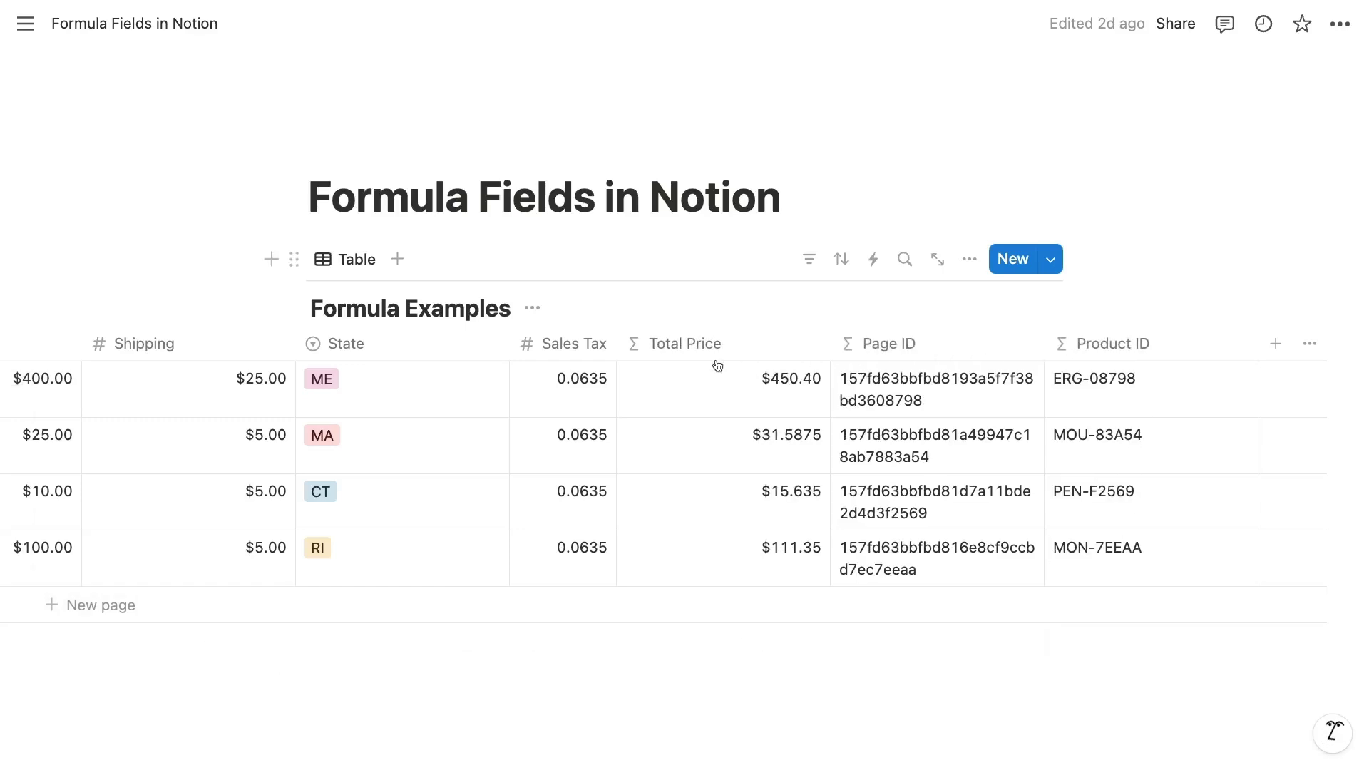
left_click(581, 344)
left_click(603, 421)
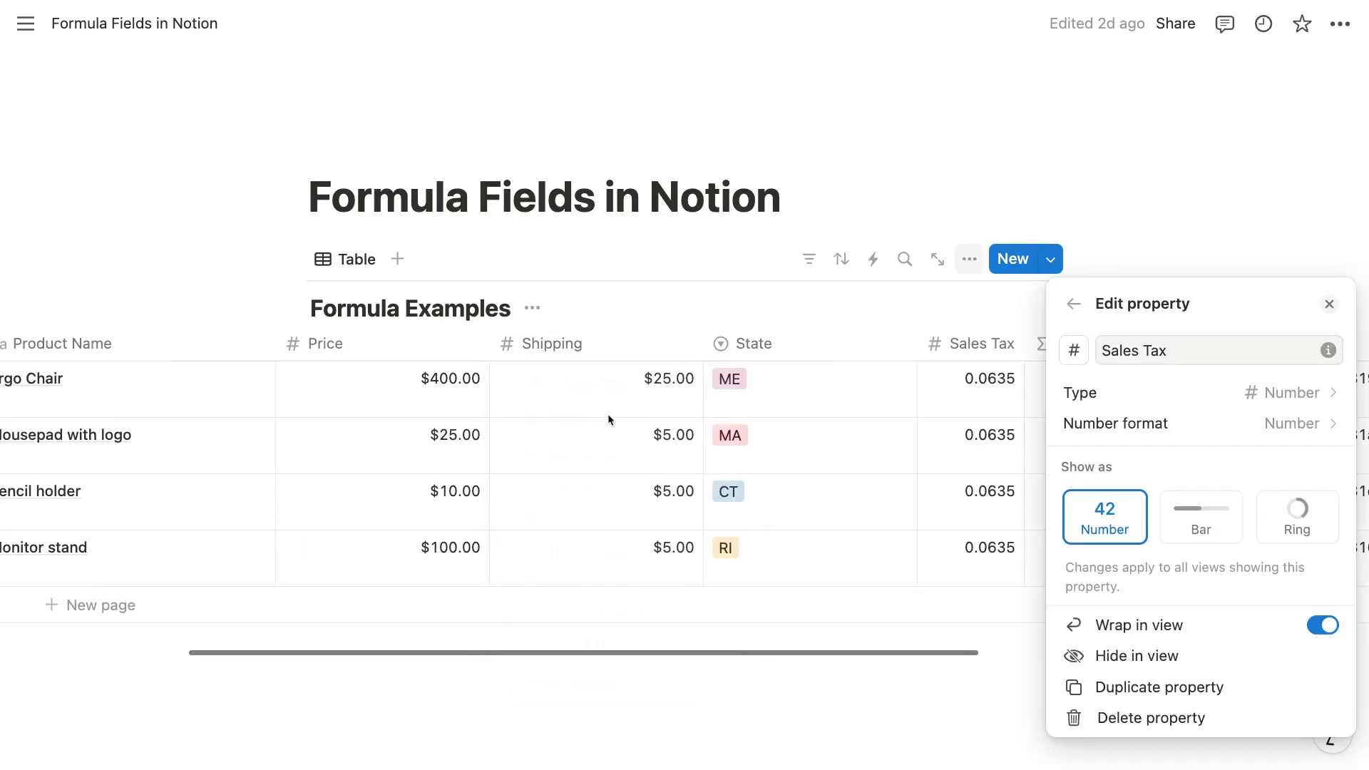
left_click(1184, 395)
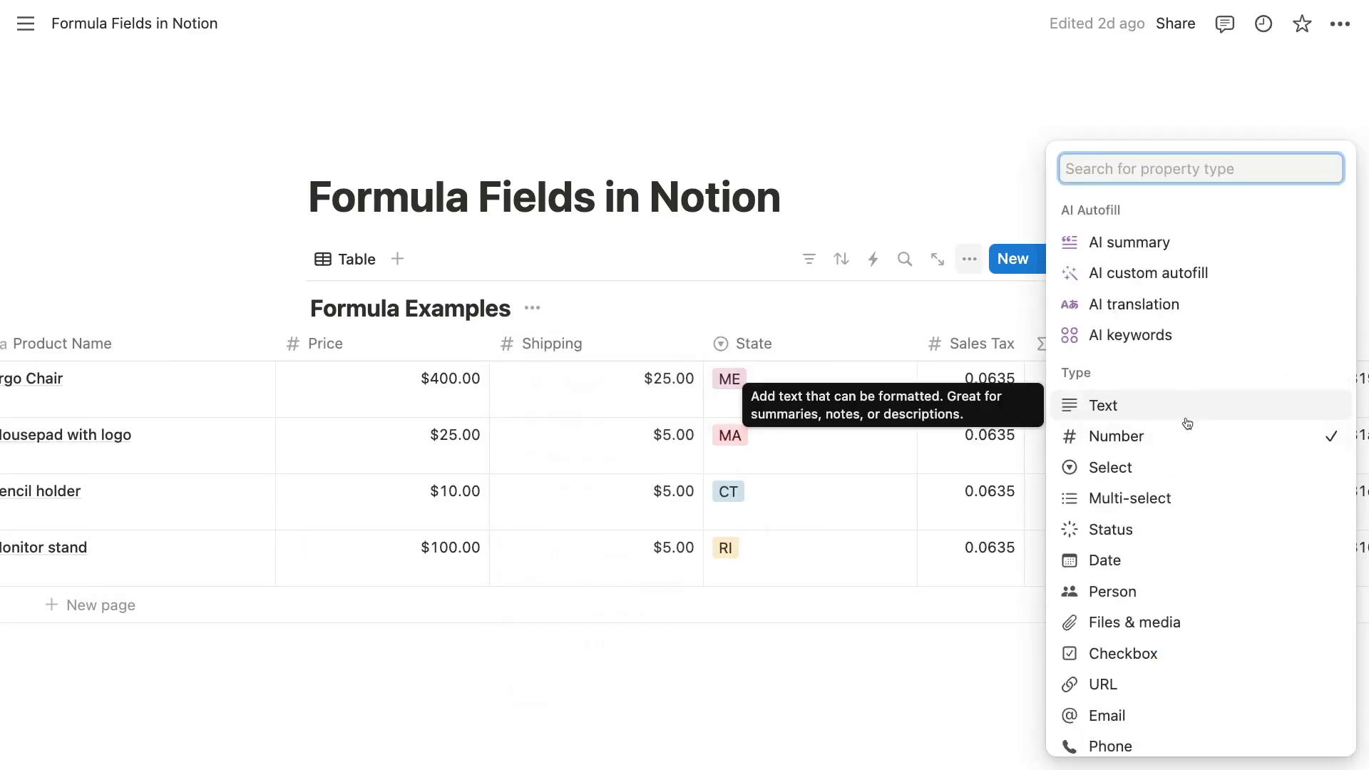
scroll(1200, 530, "down", 1)
scroll(1200, 530, "down", 3)
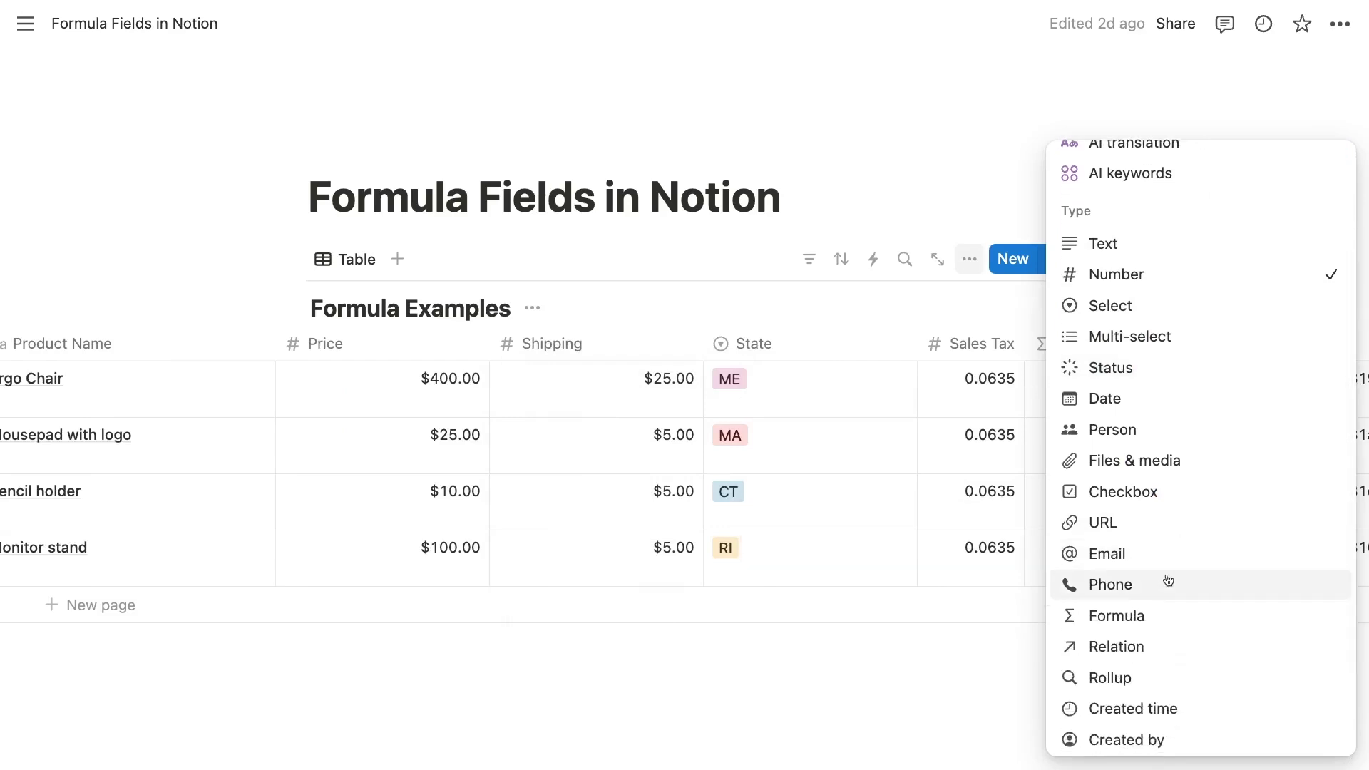
left_click(1161, 618)
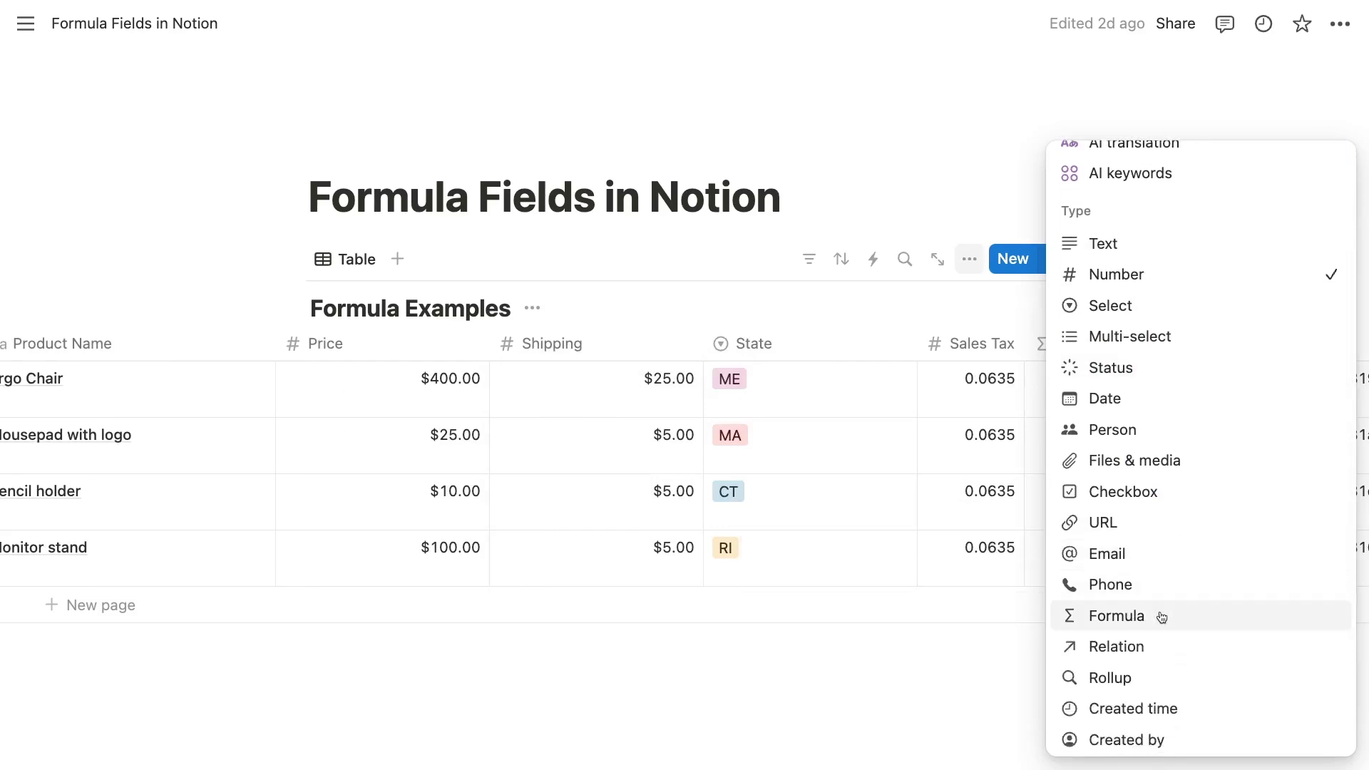
Replace the Sales Tax formula with ifs(), starting with State == "CT" giving 0.0635
left_click(1210, 367)
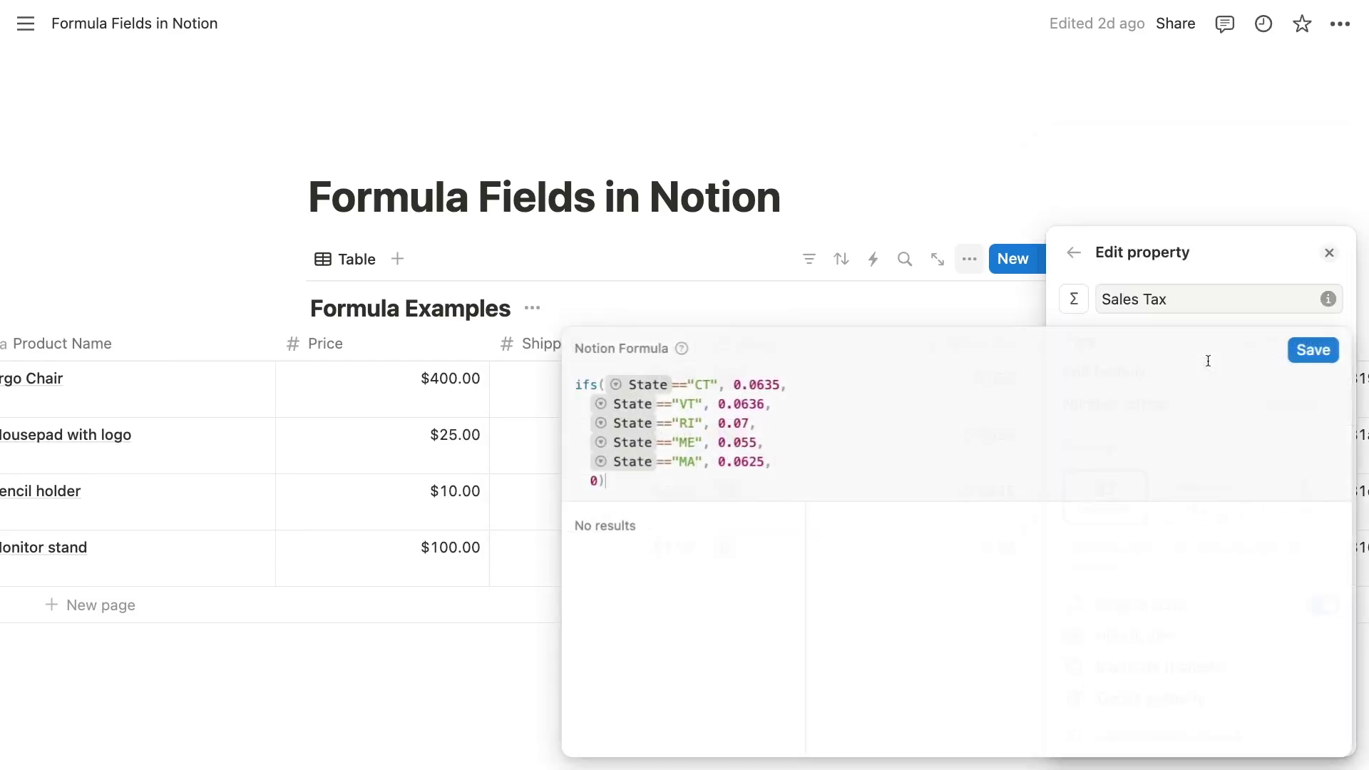
key("super+a")
type("ifs(")
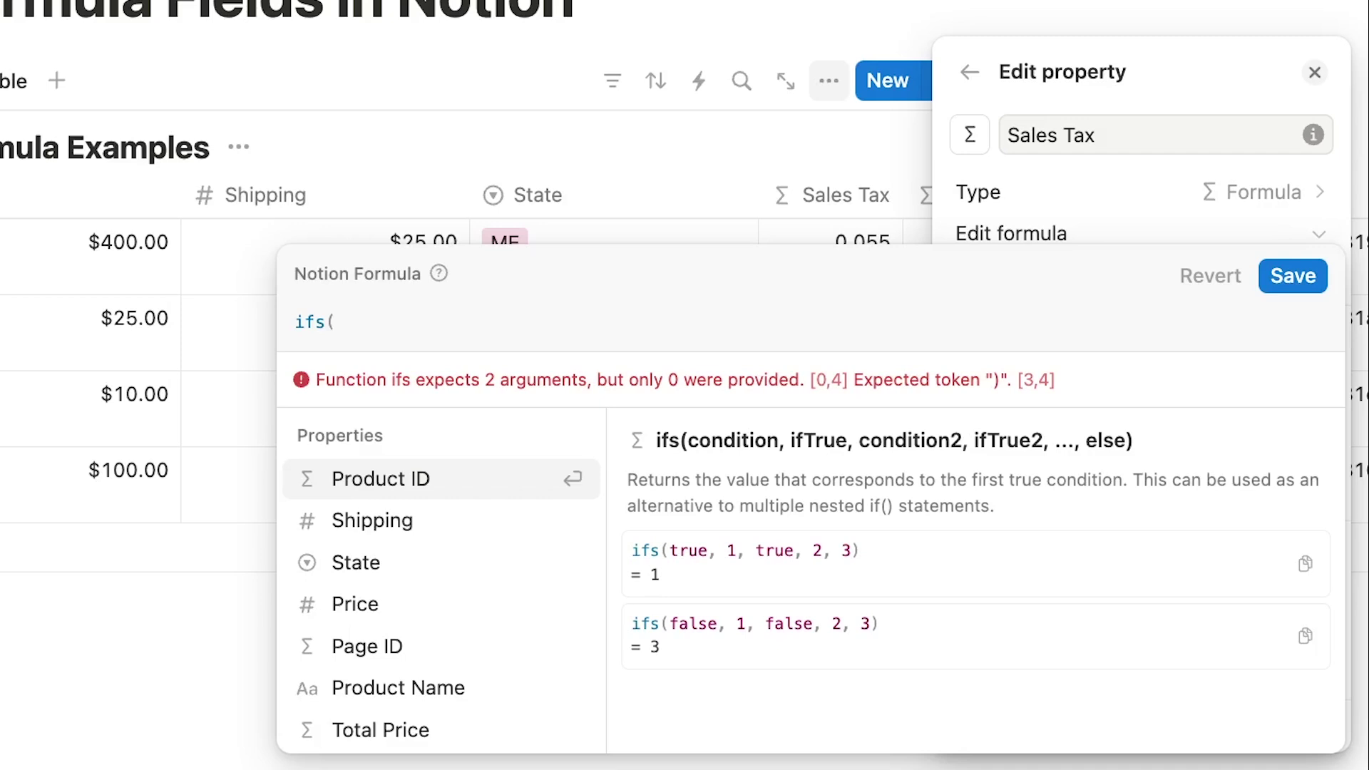
left_click(503, 565)
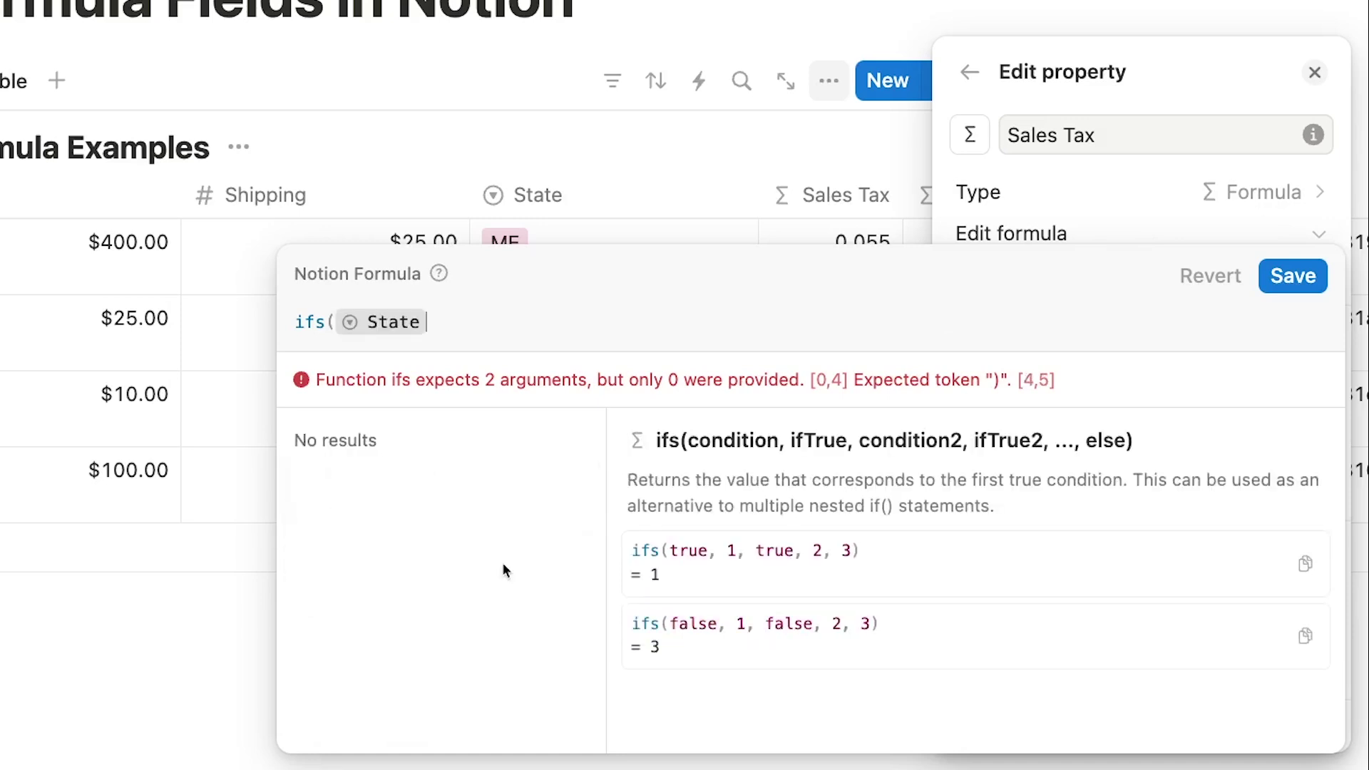
type("==\"CT")
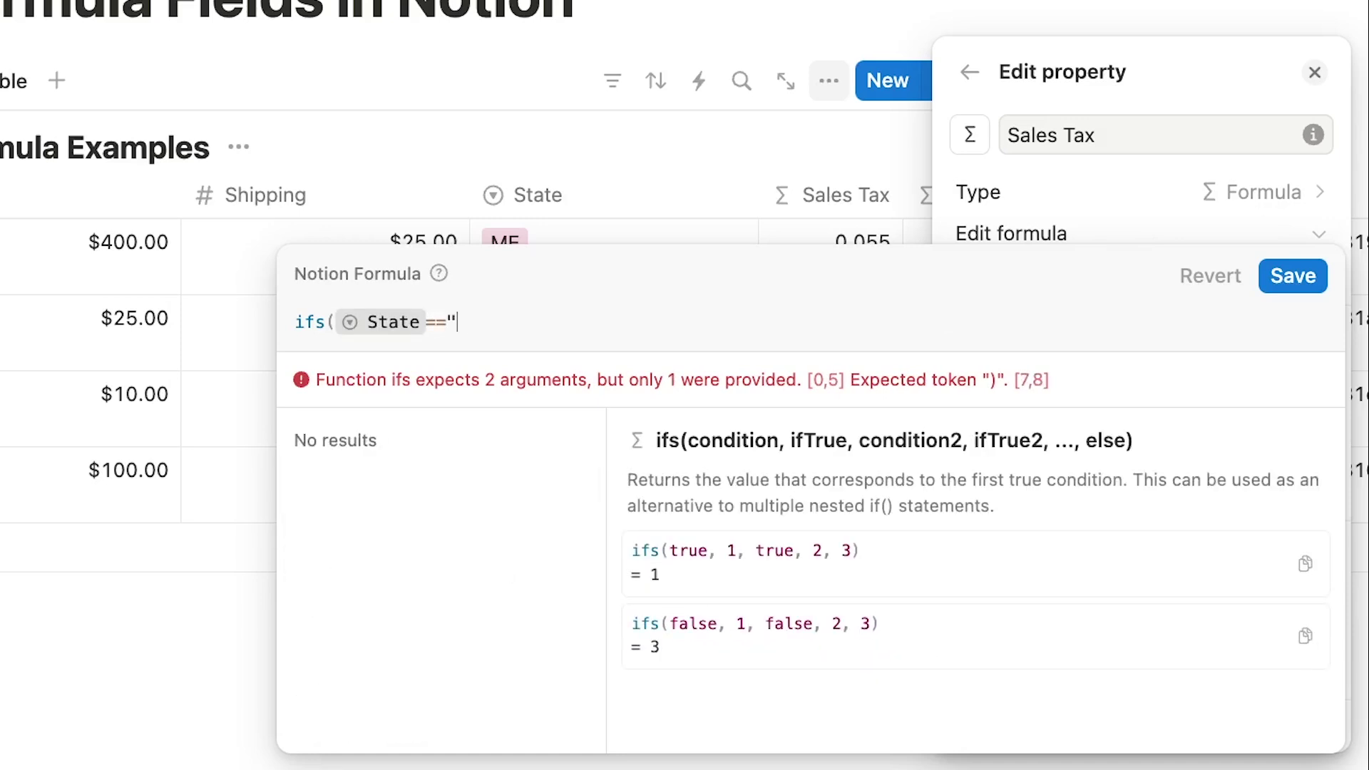
type("\"")
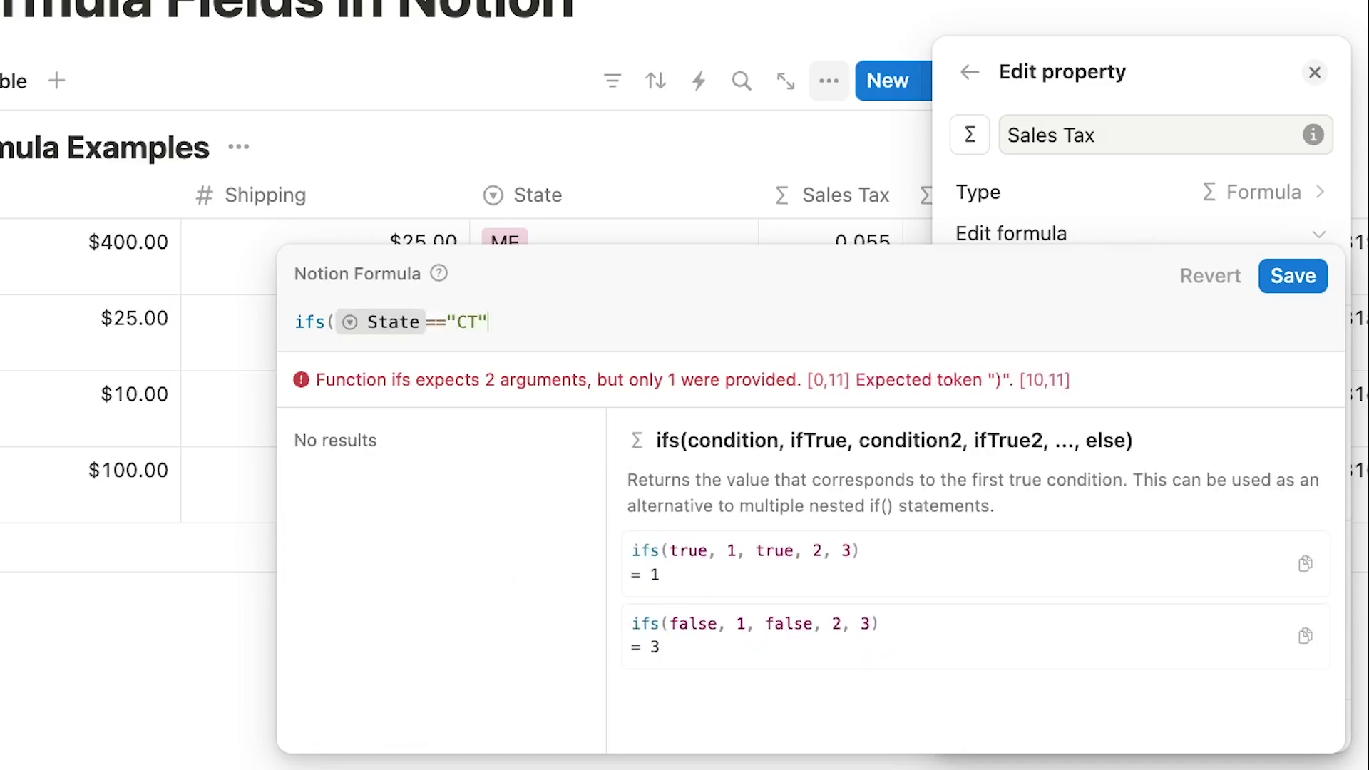
type(",")
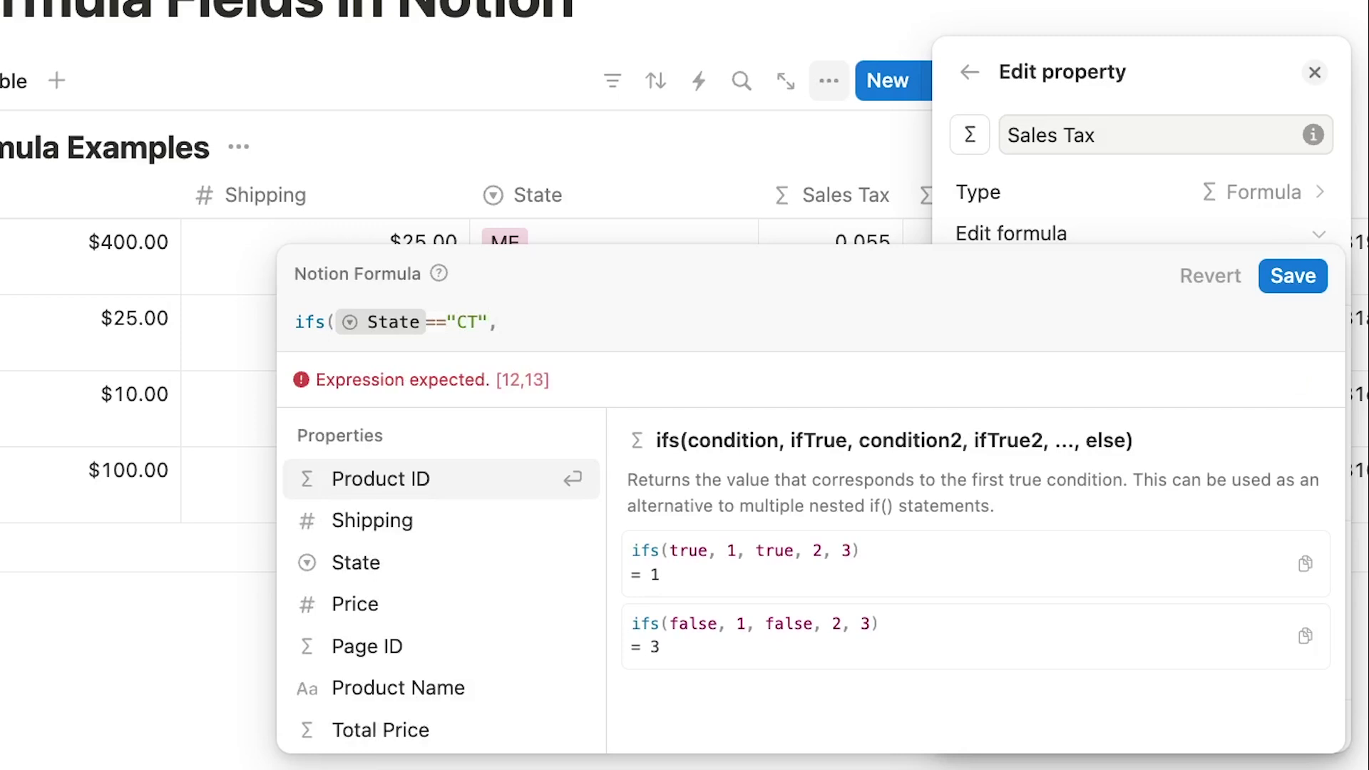
type("0.0")
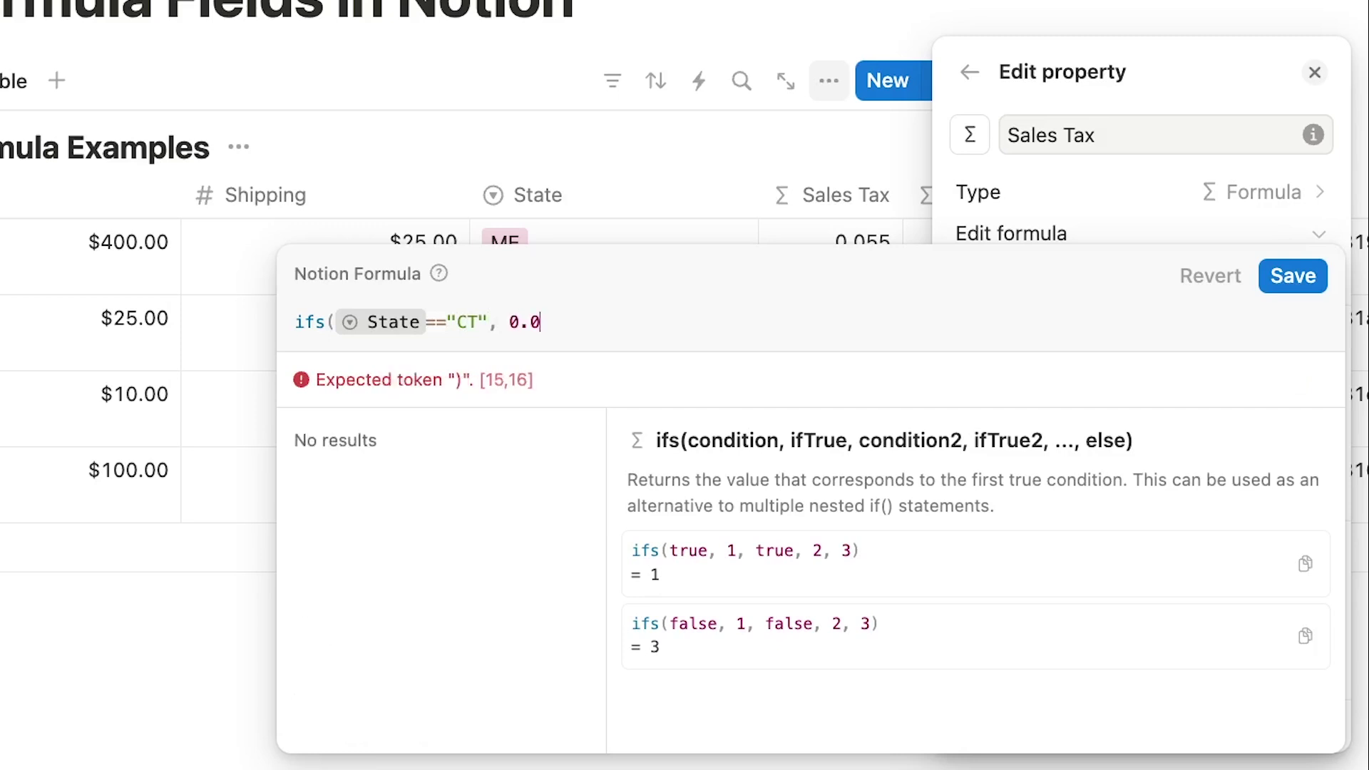
type("635,")
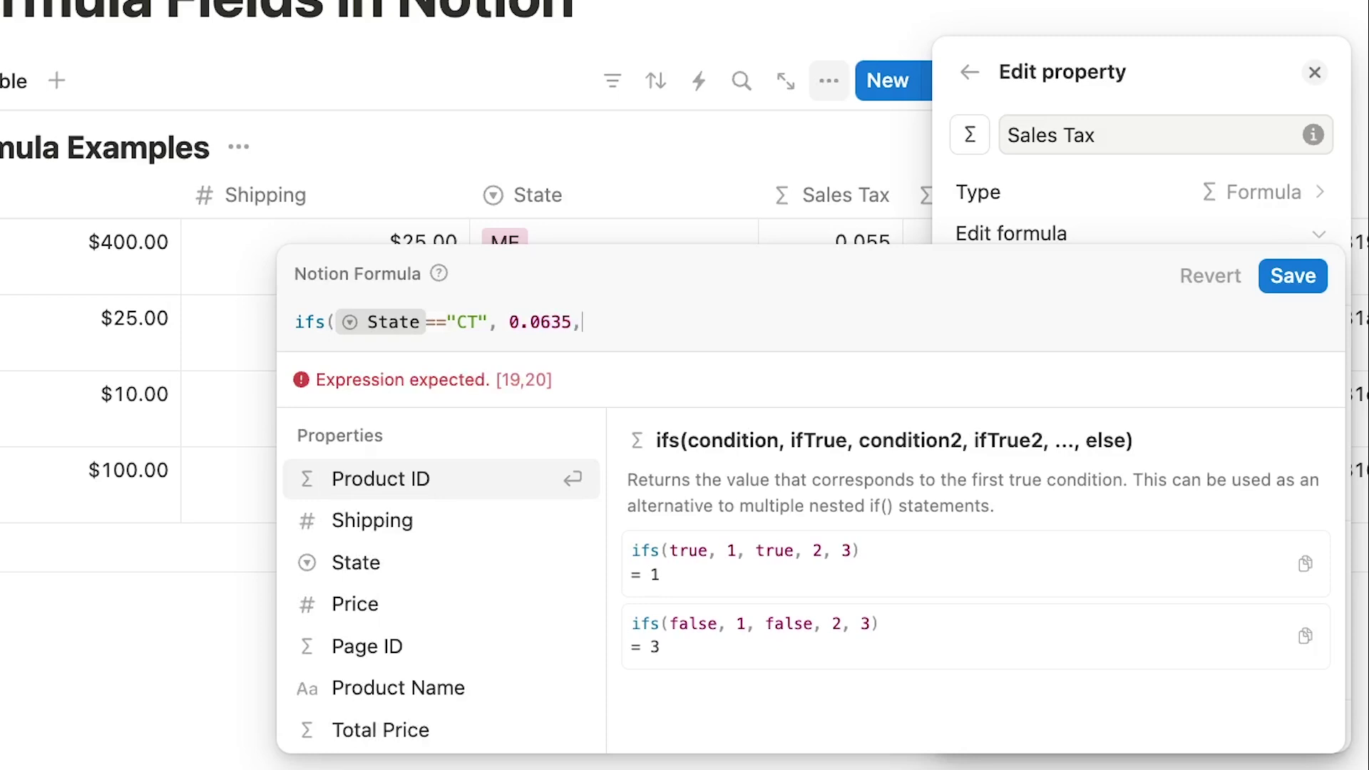
key("shift+Return")
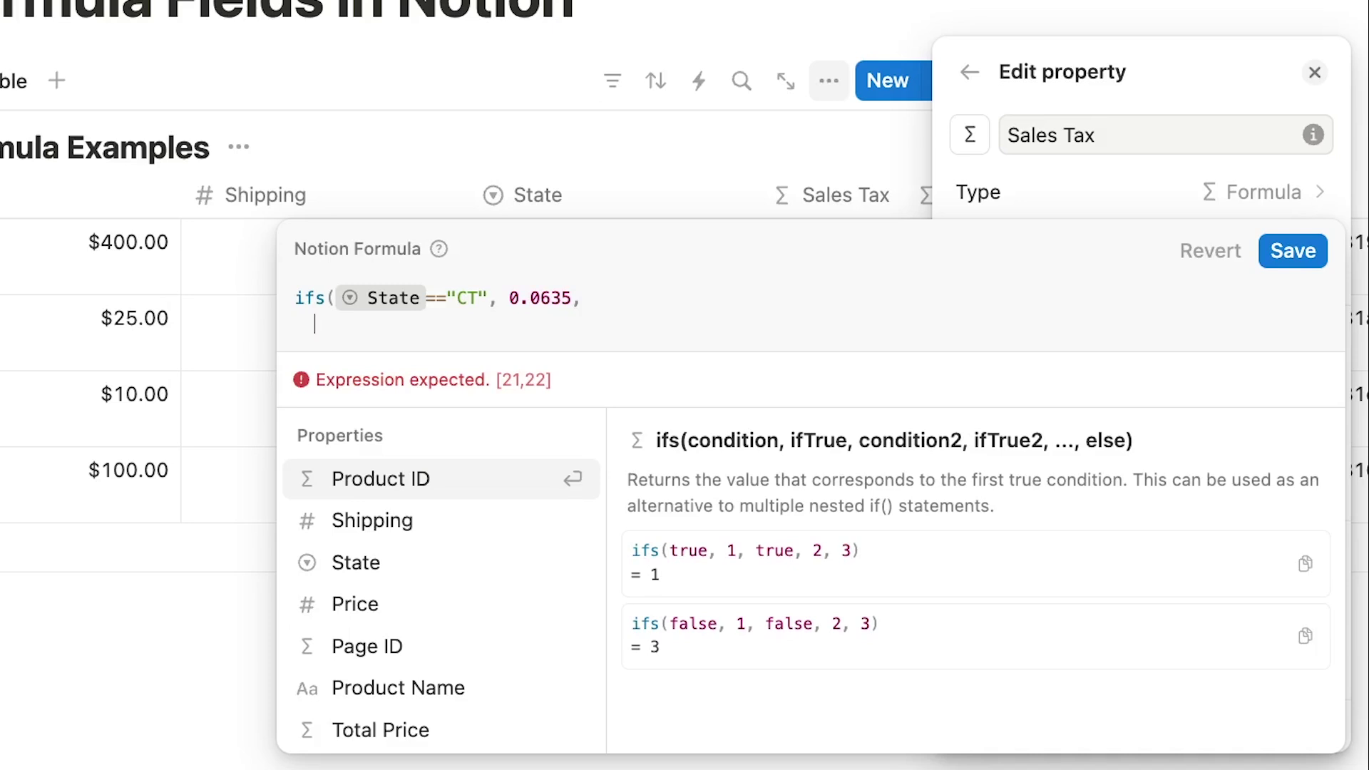
Add conditions for VT at 0.0636 and RI at 0.07
left_click(498, 564)
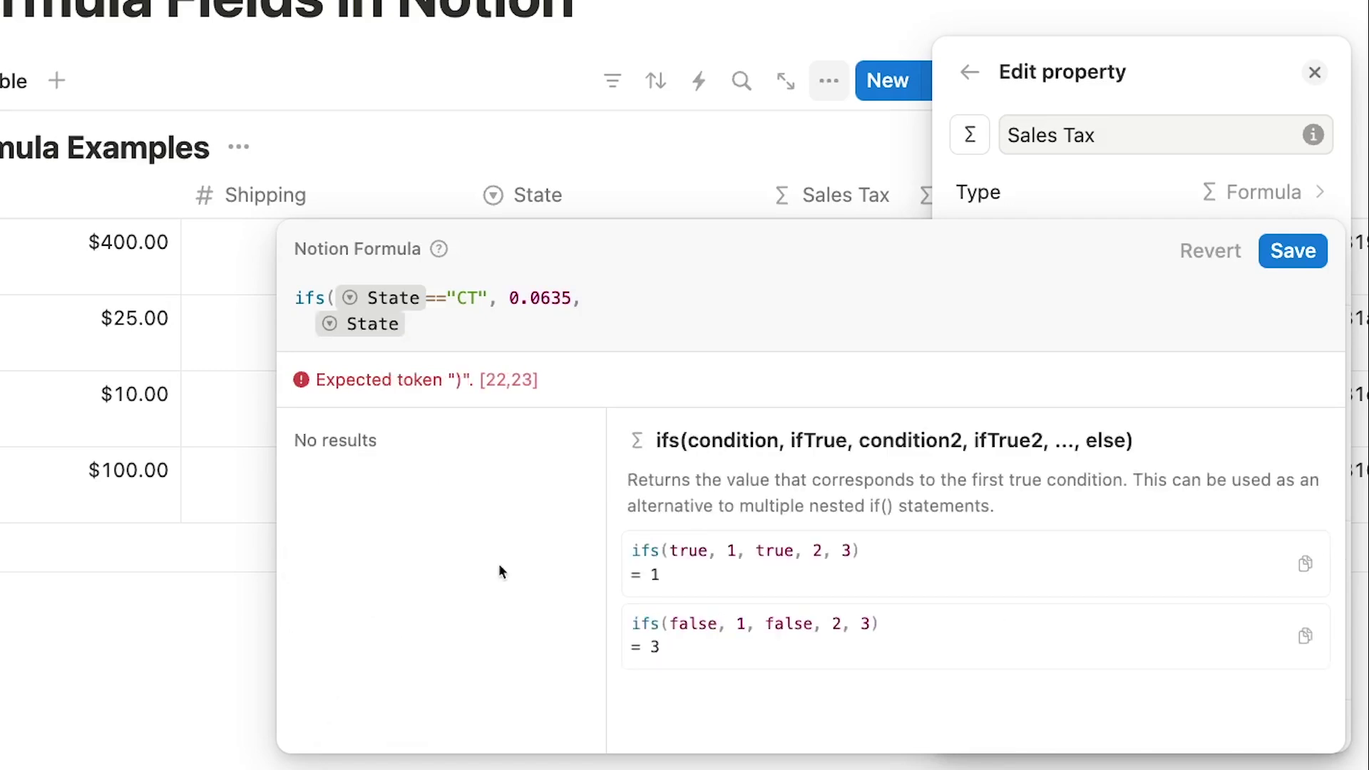
type("==\"VT\", 0.0636,")
key("shift+Return")
left_click(383, 563)
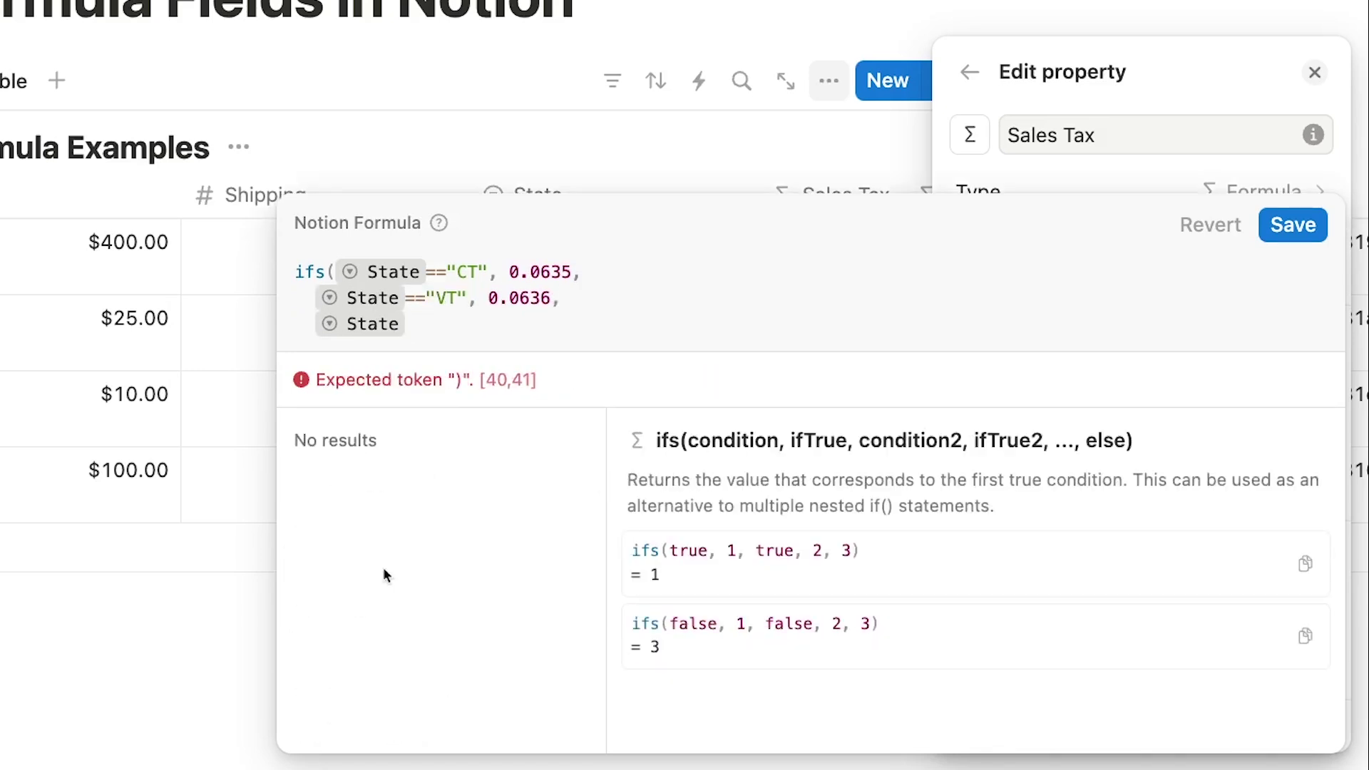
type("==\"RI\", 0.07,")
Add ME at 0.055, MA at 0.0625, and a fallback value of 0
key("shift+Return")
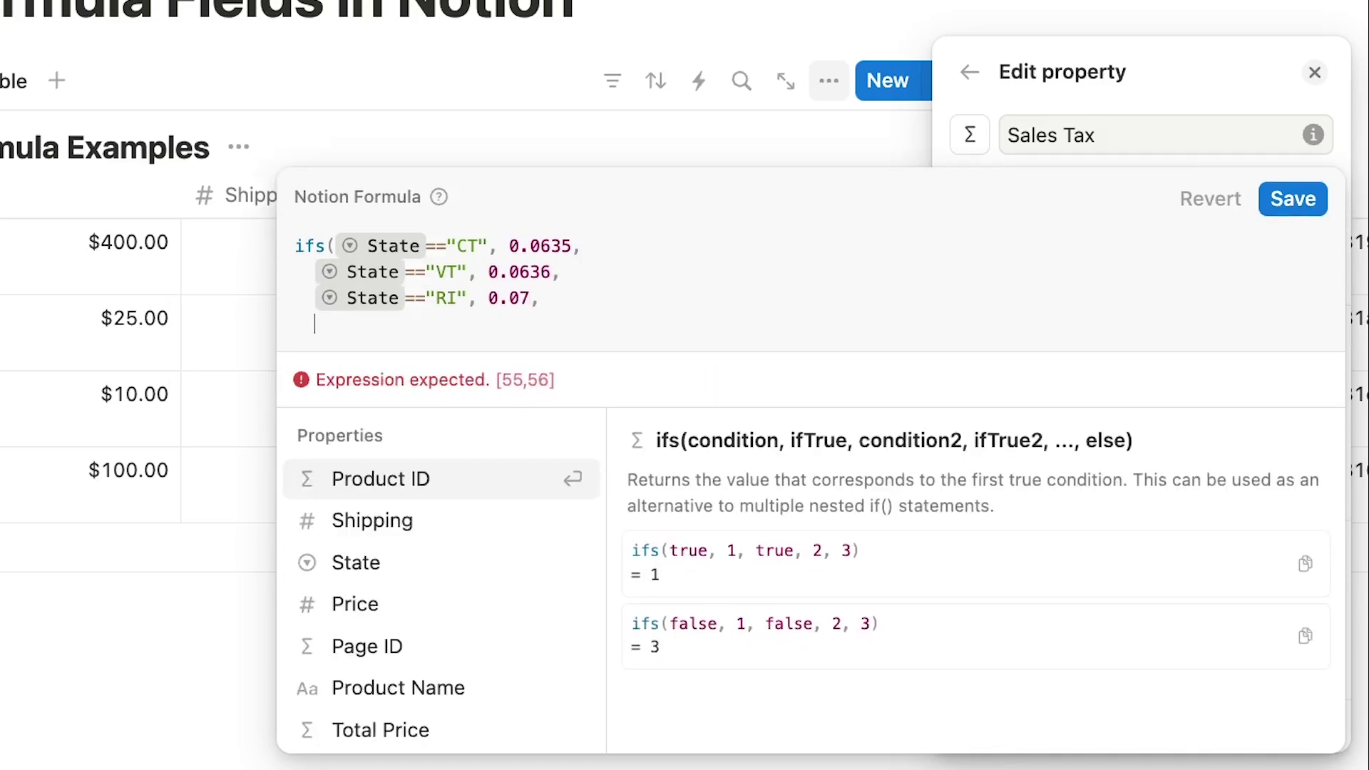
type("State")
key("Return")
type("==\"ME\", 0.055,")
key("shift+Return")
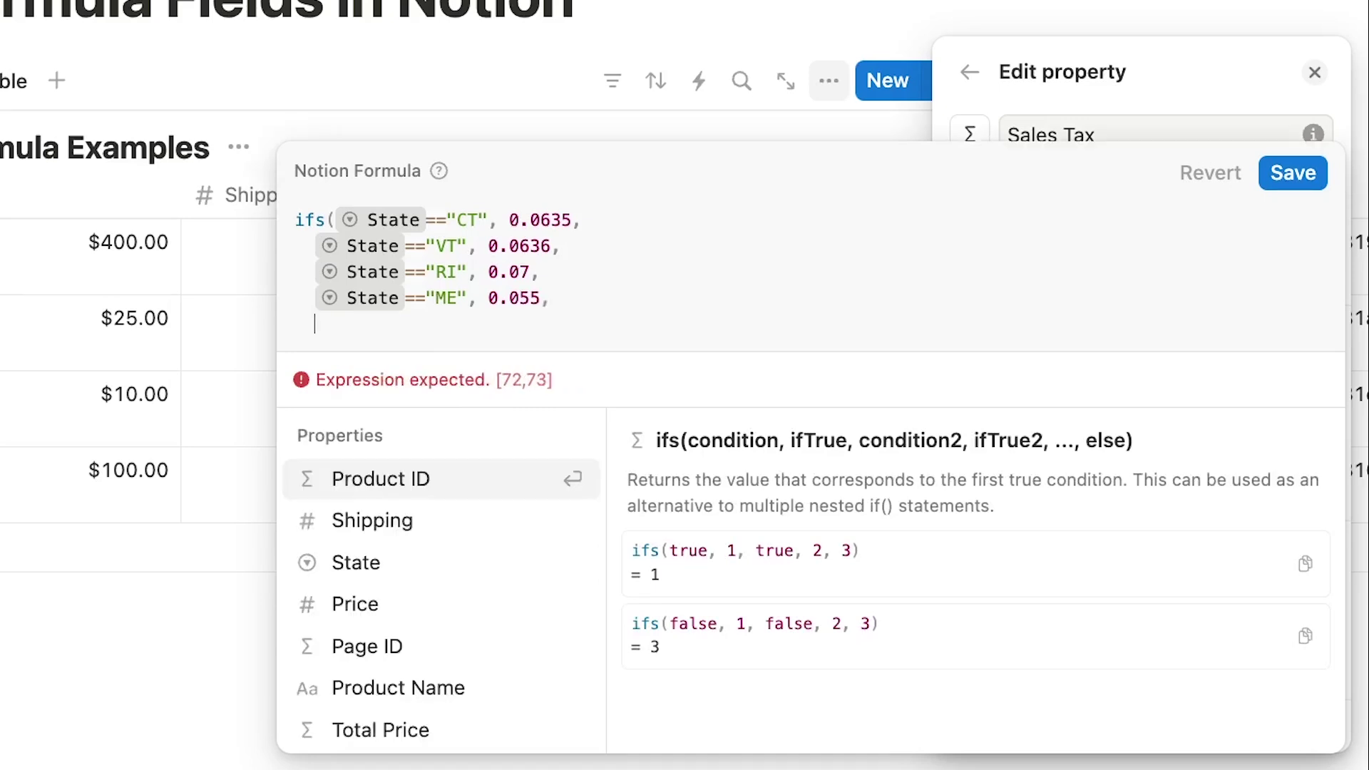
left_click(345, 565)
type("==\"MA\", 0.0625,")
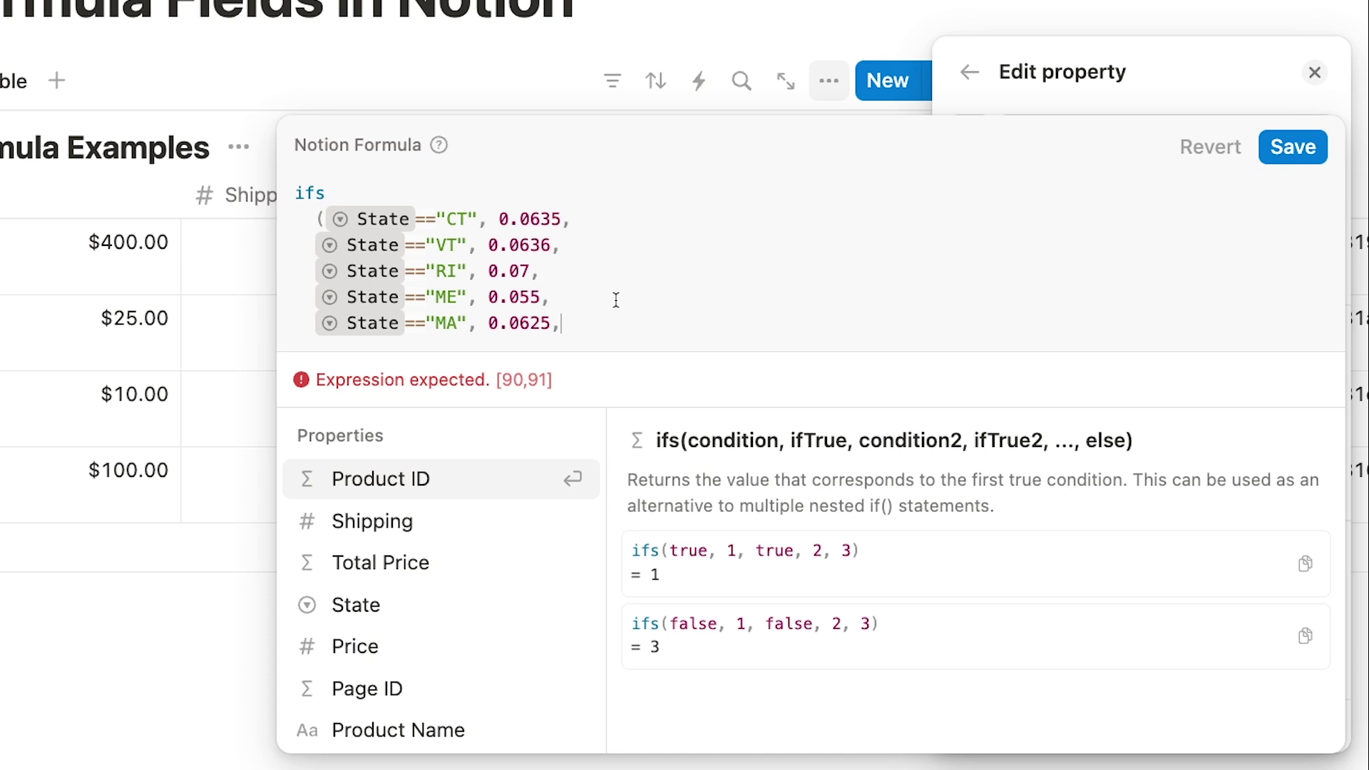
key("Return")
type("0")
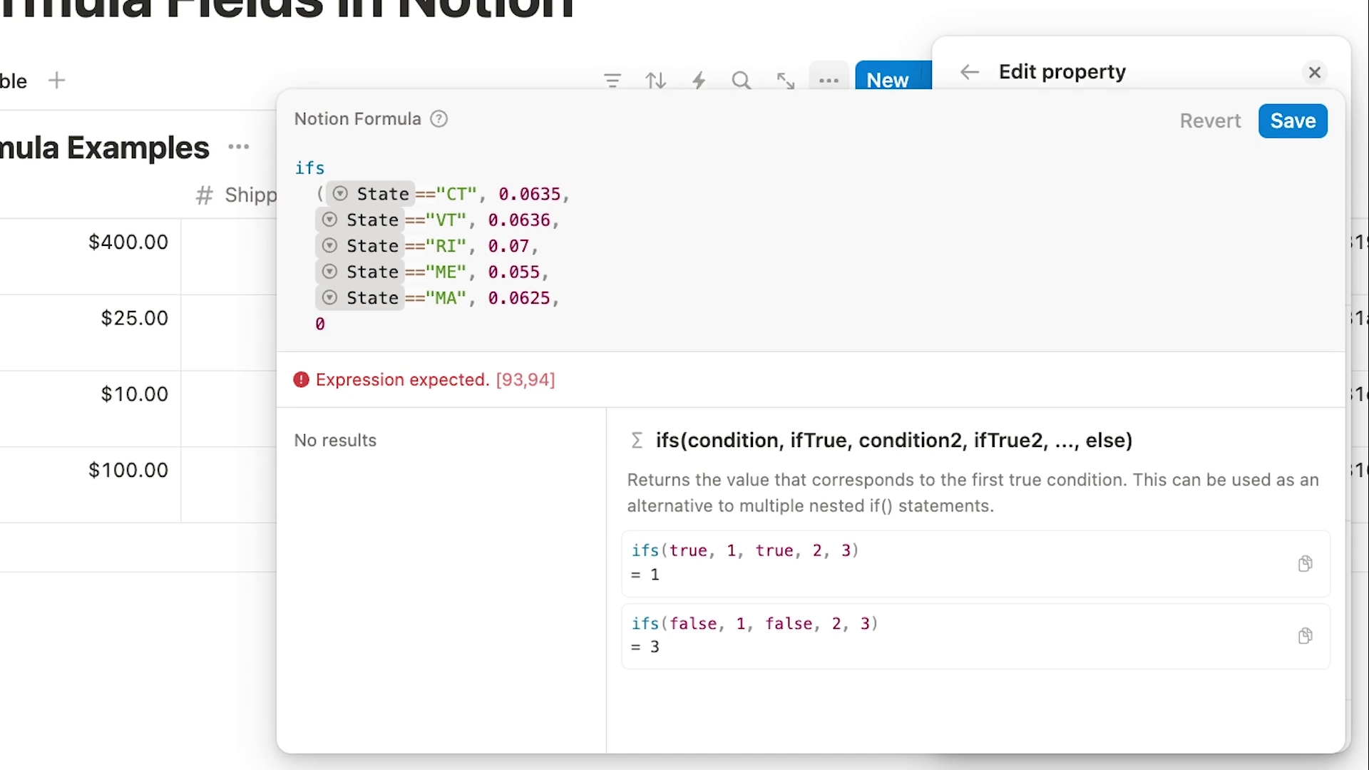
type(")")
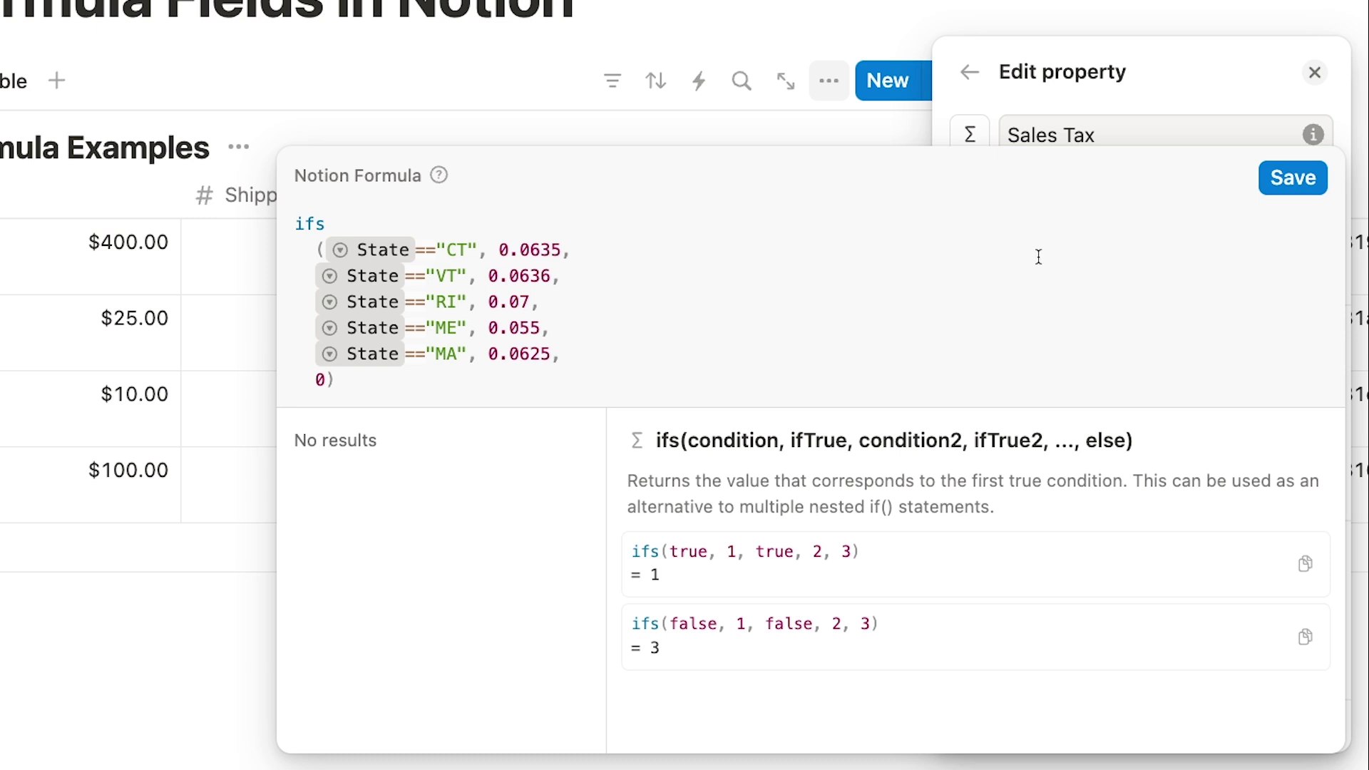
Save the Sales Tax formula and set the first row's State to CT
left_click(1293, 178)
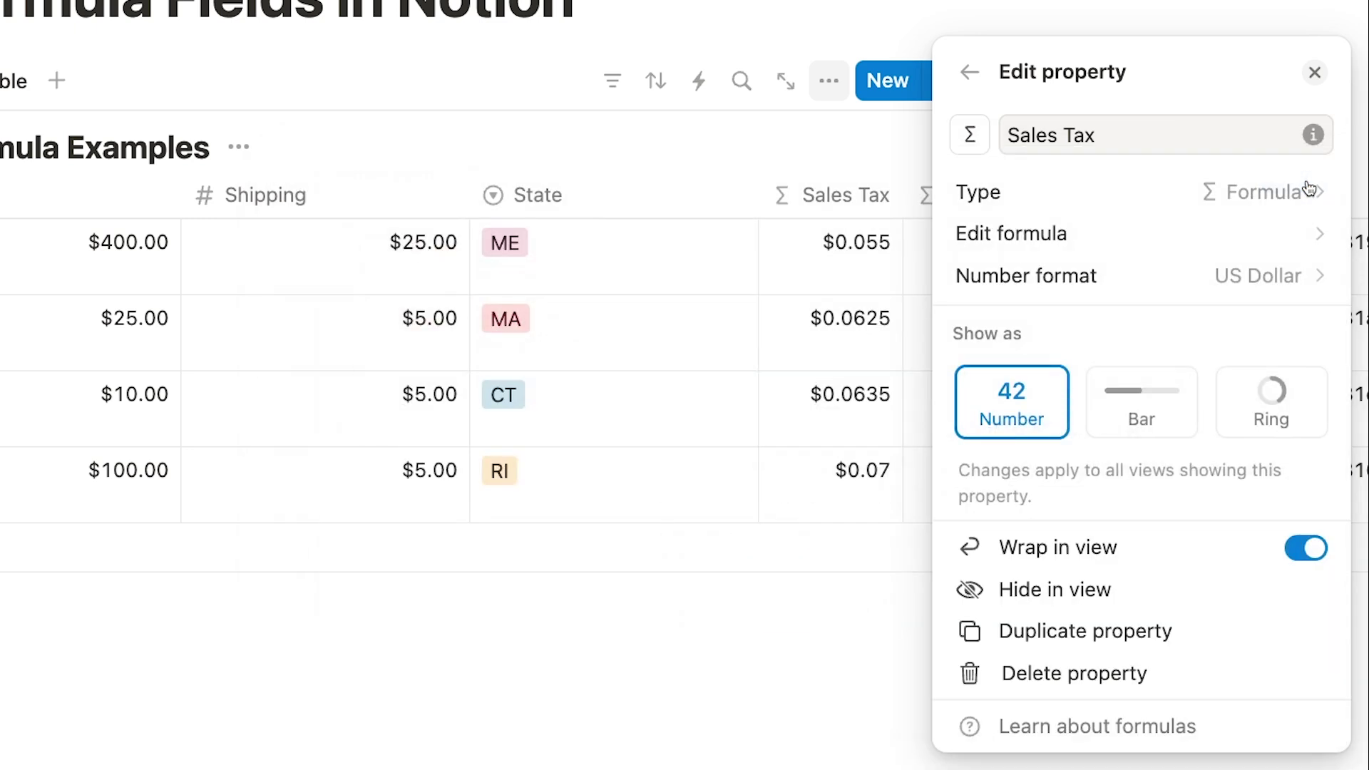
left_click(1314, 72)
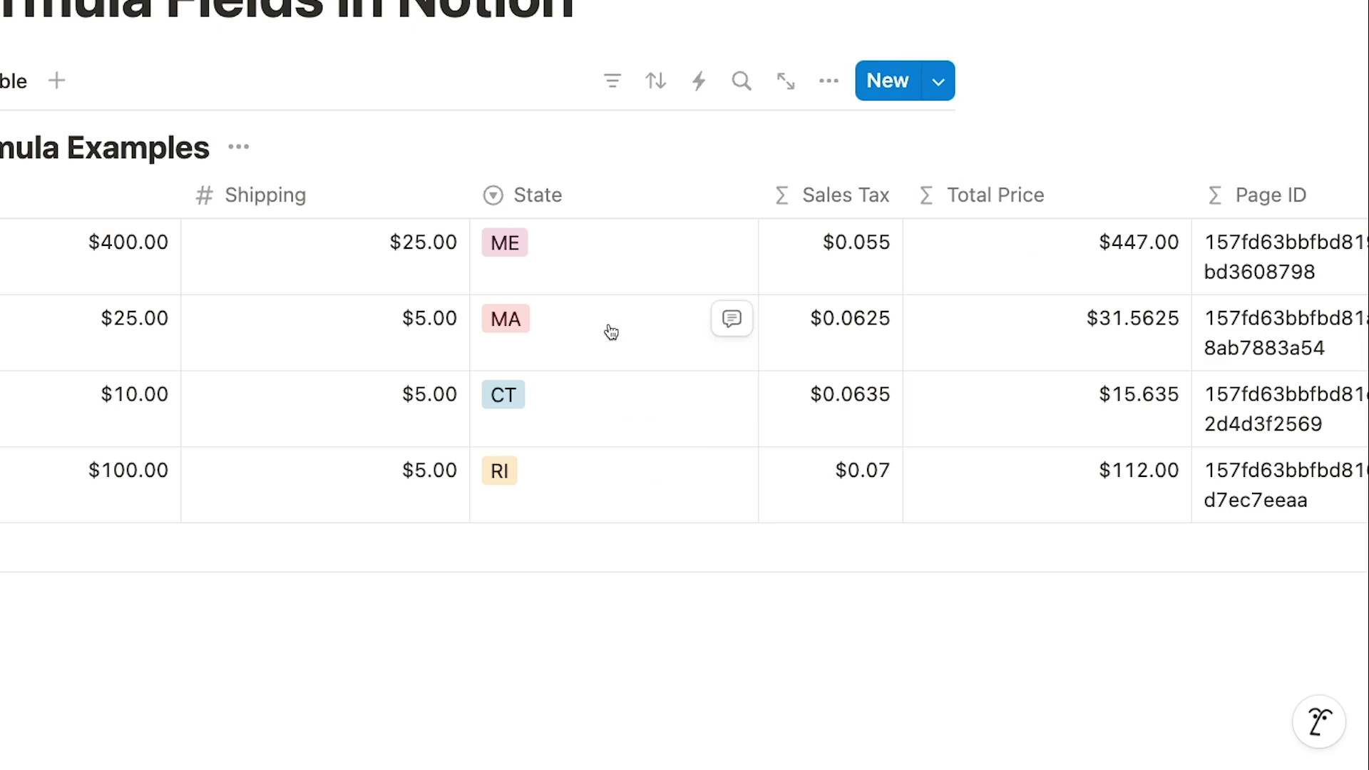
left_click(580, 253)
left_click(572, 338)
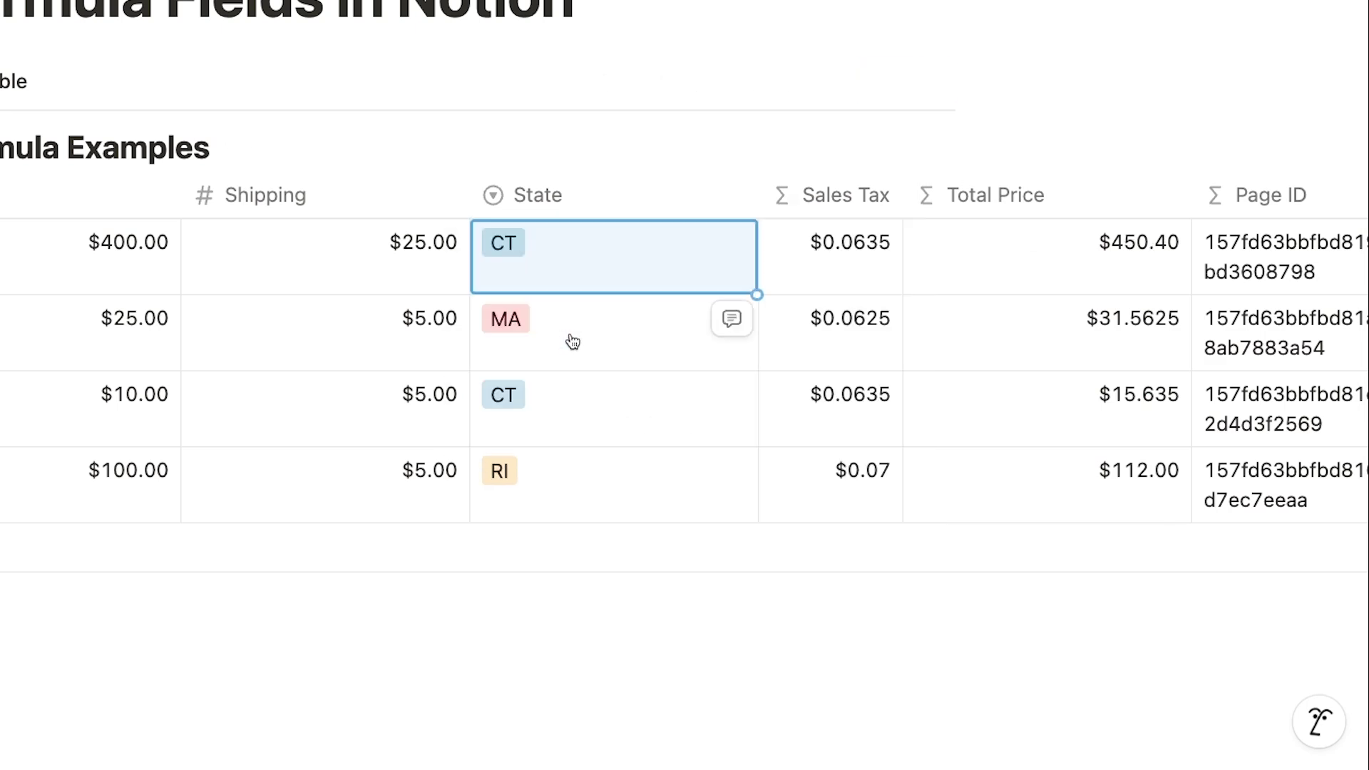
Set the second product's State to ME and the third product's to NH
left_click(572, 342)
left_click(588, 493)
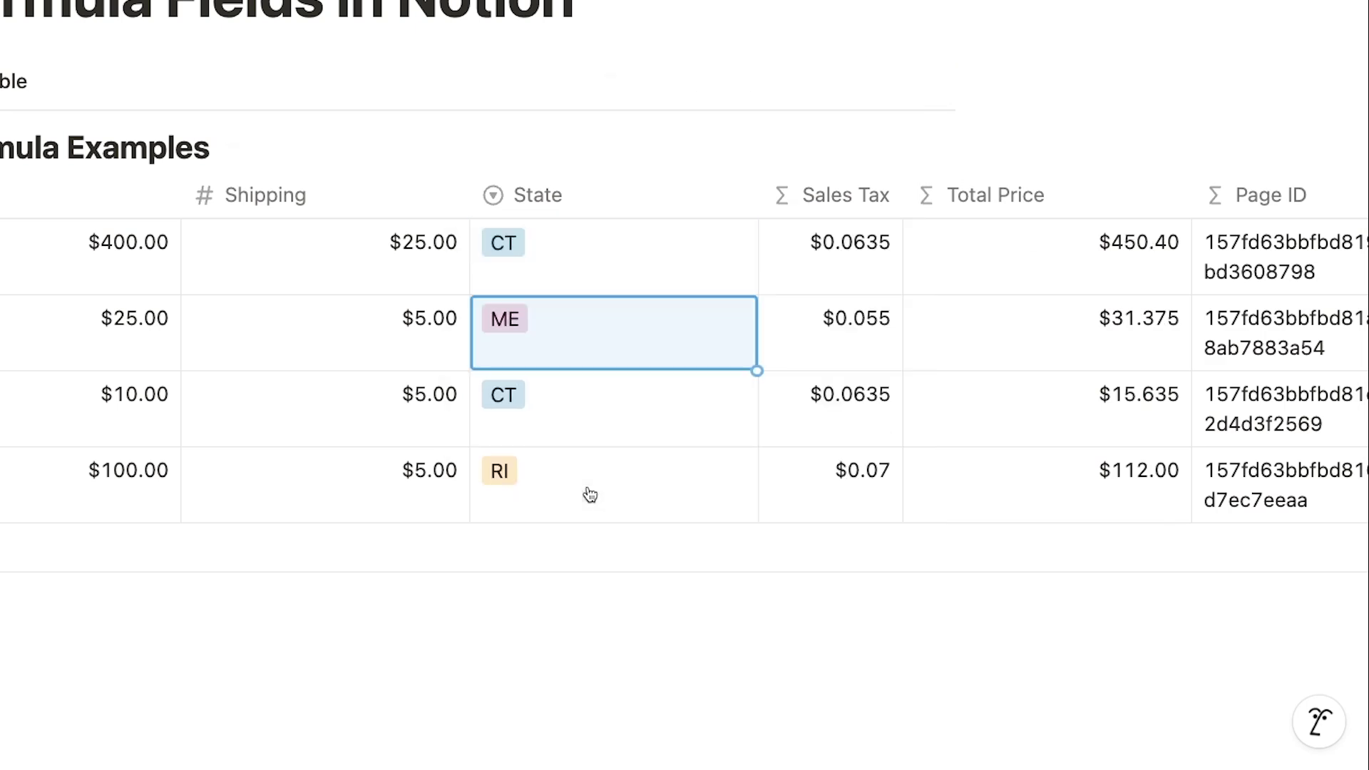
left_click(591, 412)
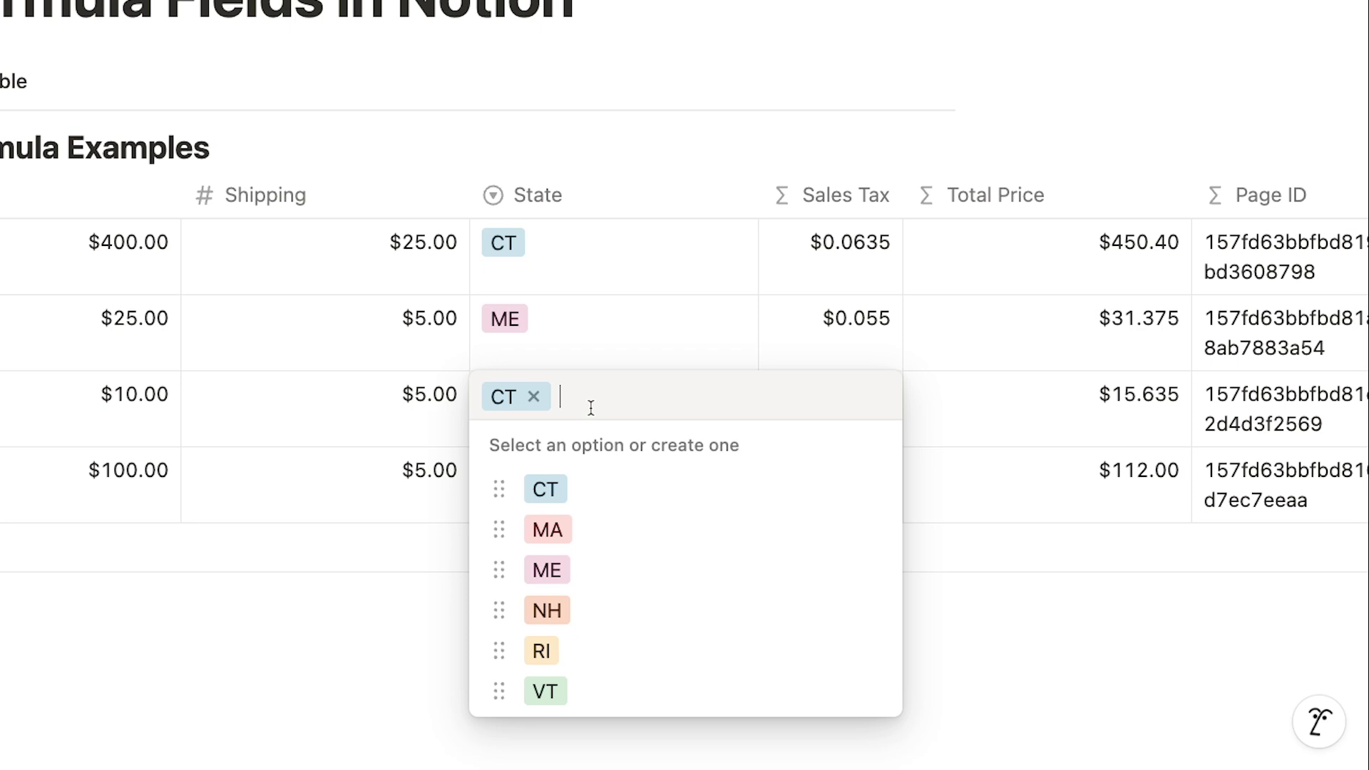
left_click(581, 614)
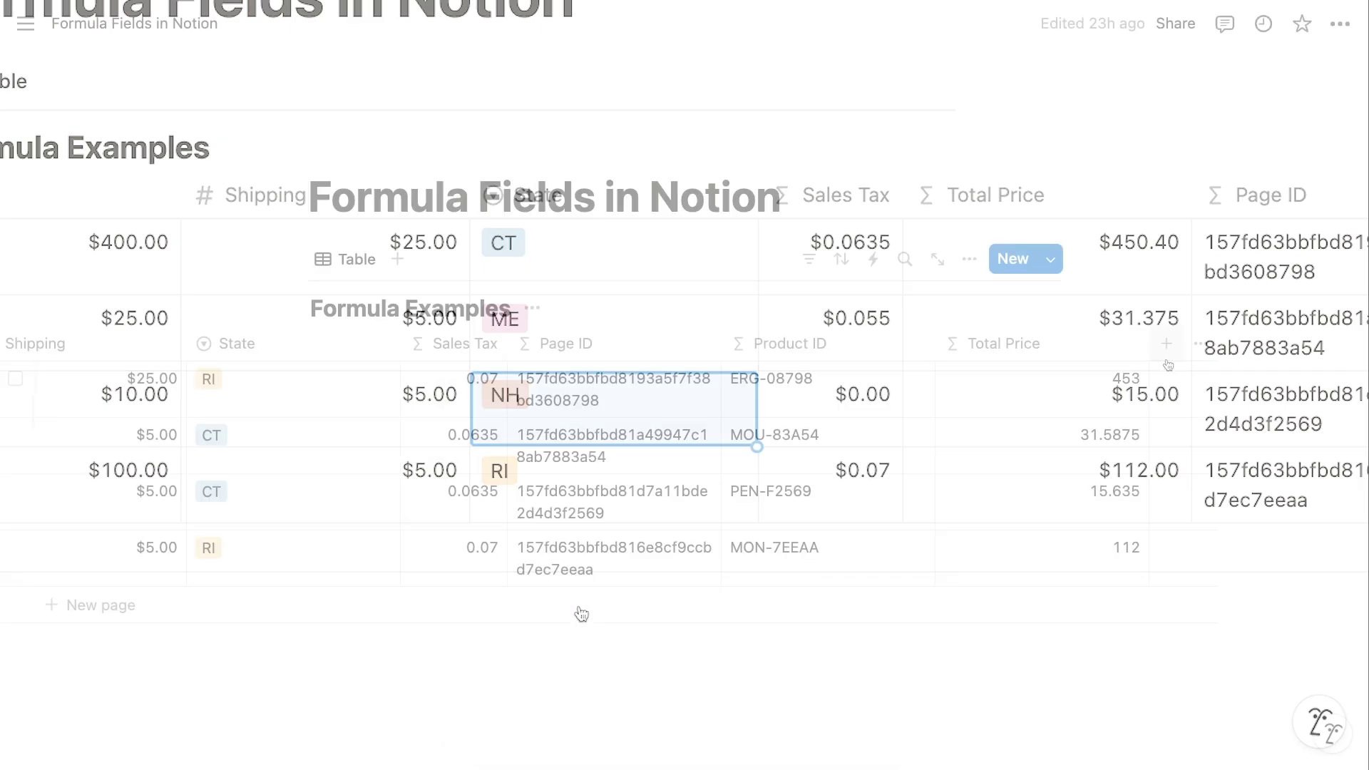
Add a formula property using now() so every row shows the current date and time
left_click(1166, 356)
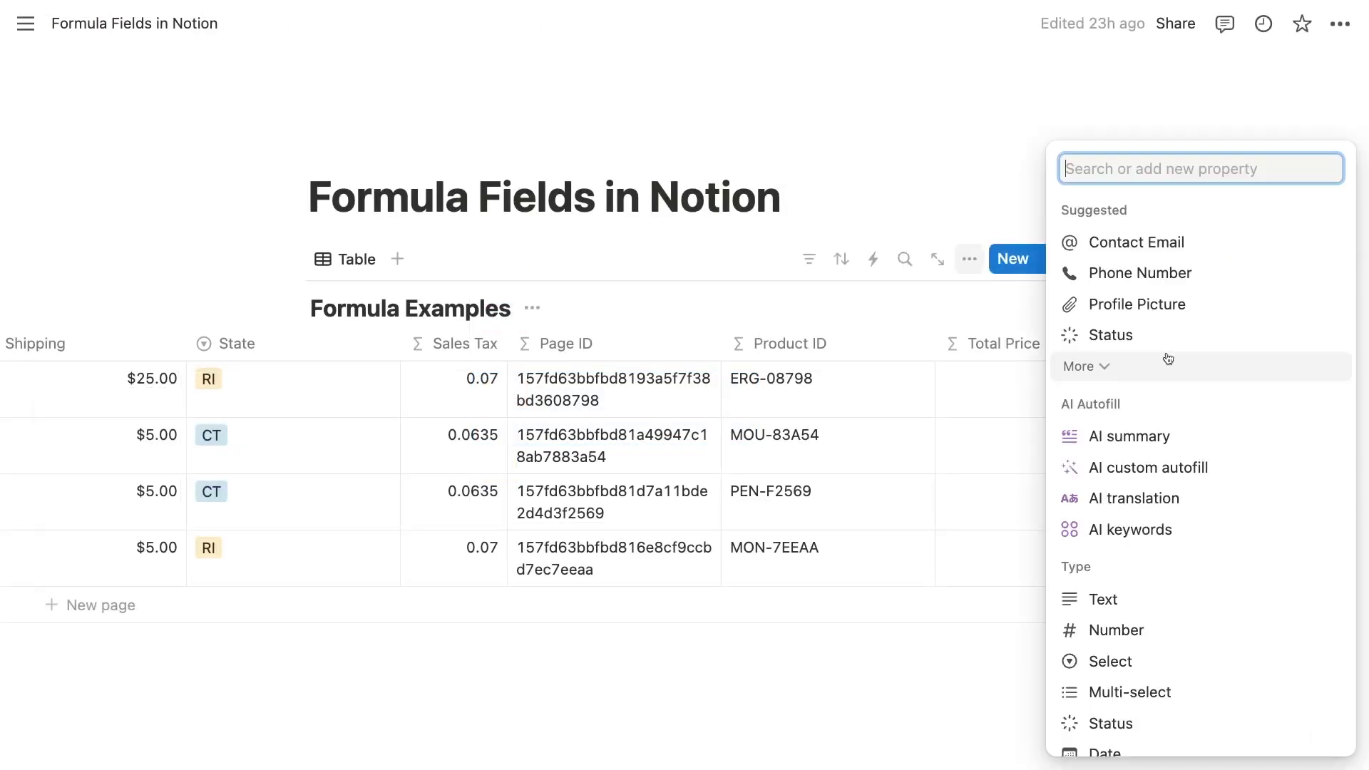
scroll(1212, 663, "down", 5)
left_click(1203, 646)
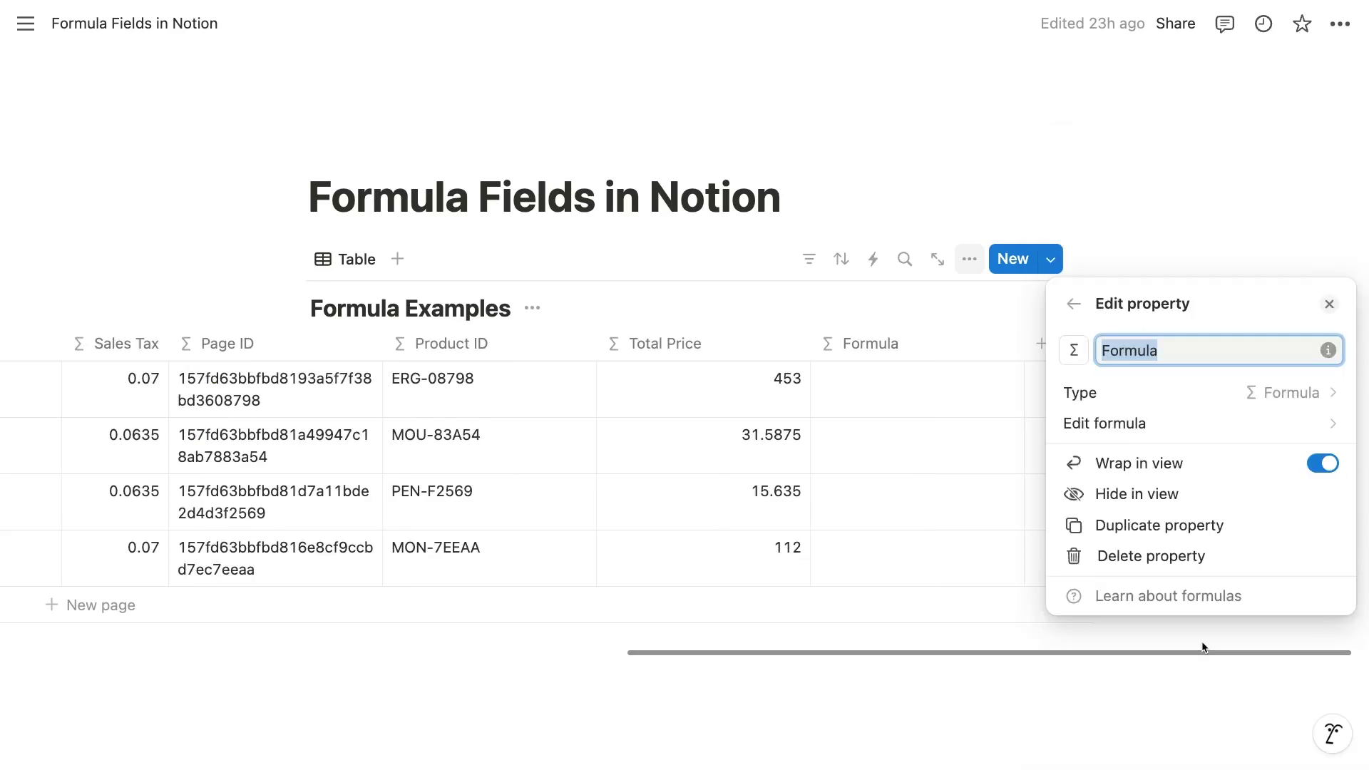
left_click(1186, 423)
type("now")
key("Return")
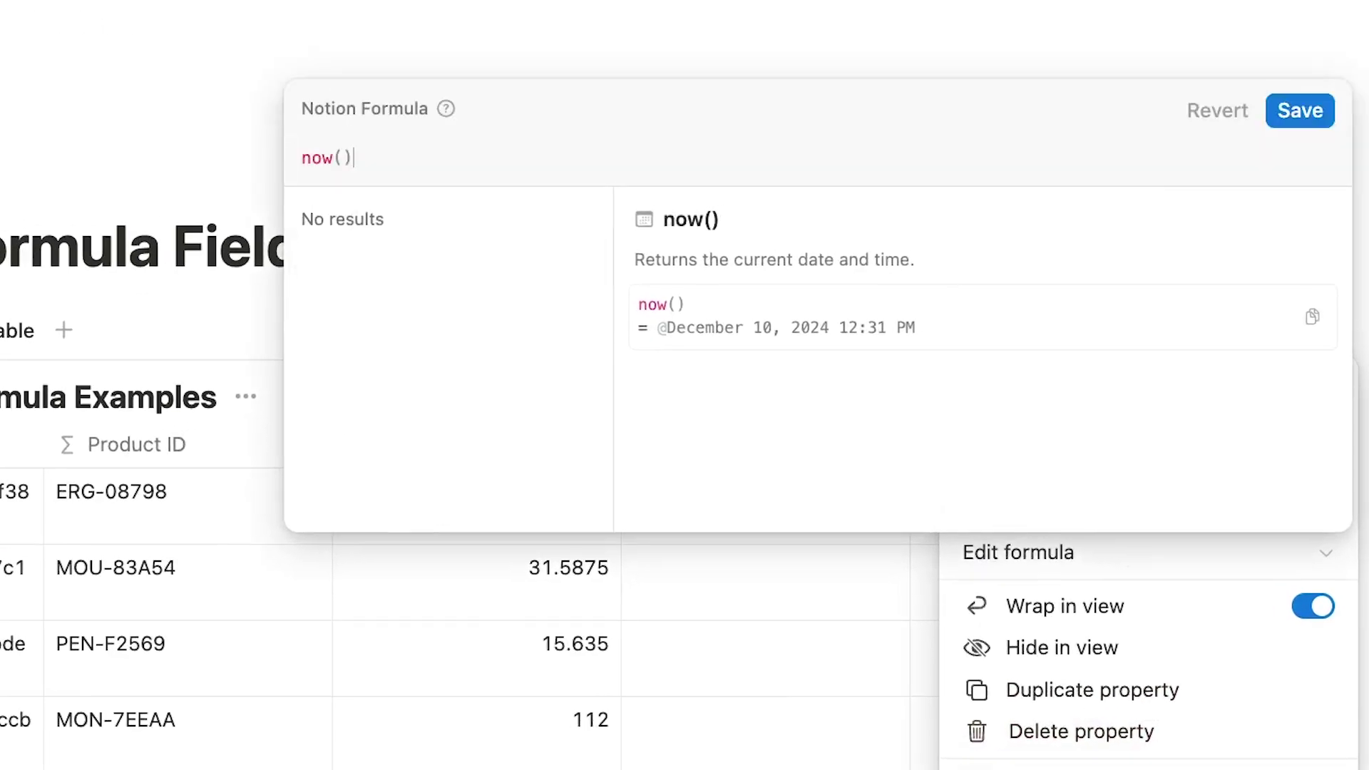
left_click(1301, 112)
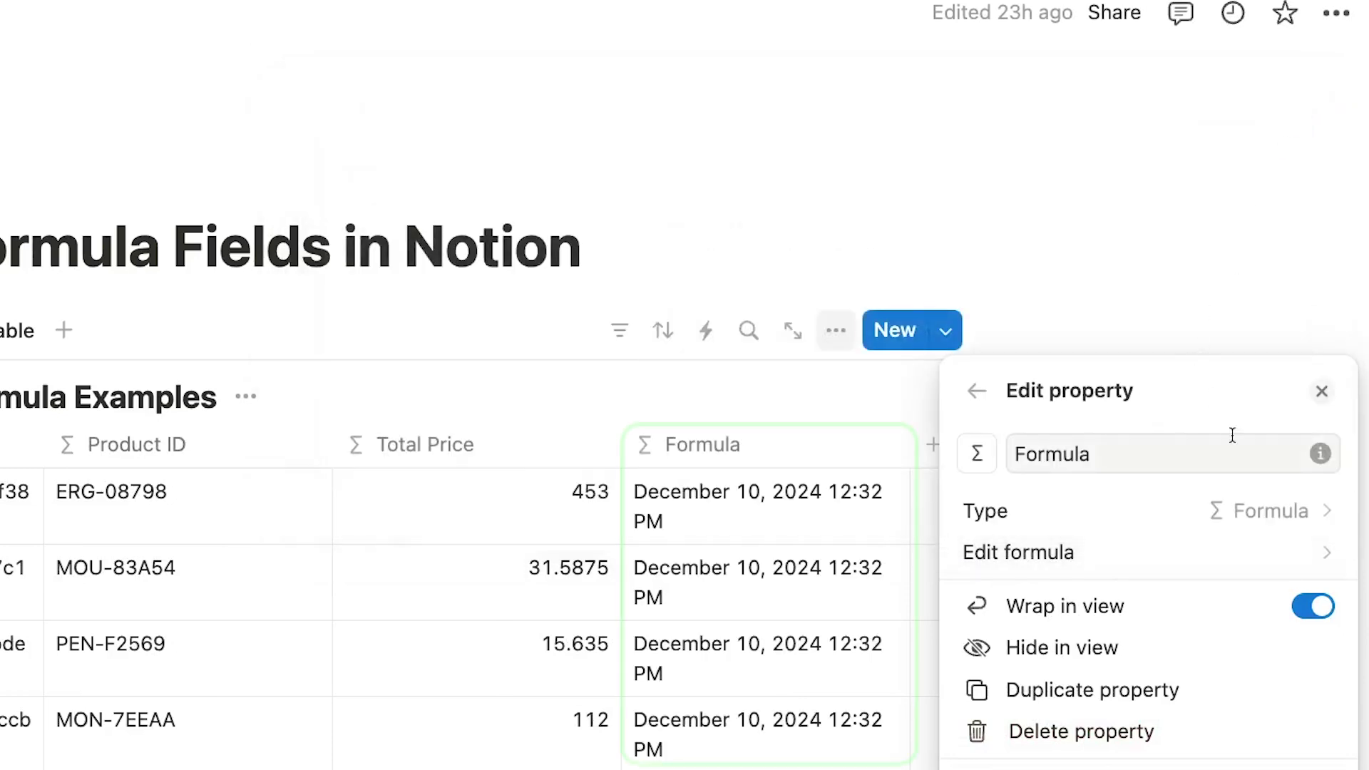
left_click(1183, 319)
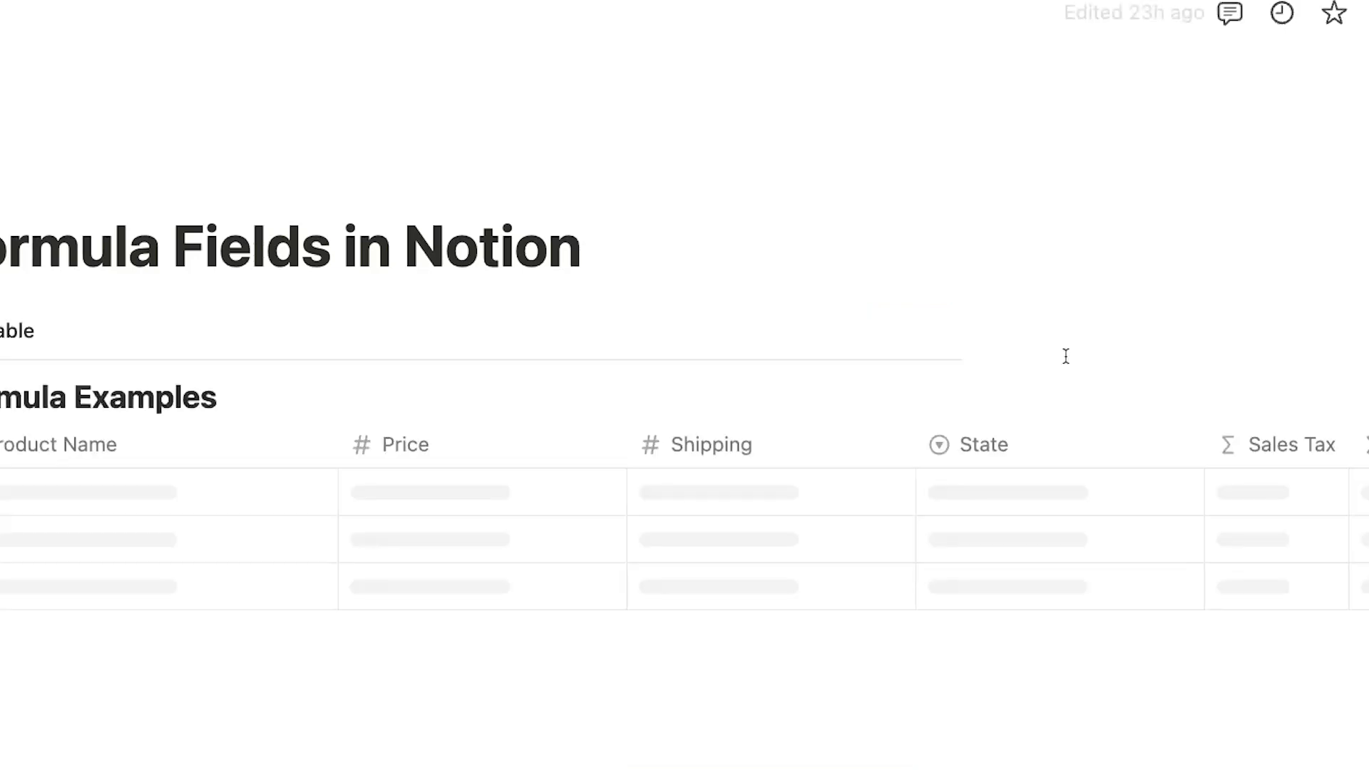
scroll(1180, 571, "right", 8)
scroll(1195, 576, "right", 10)
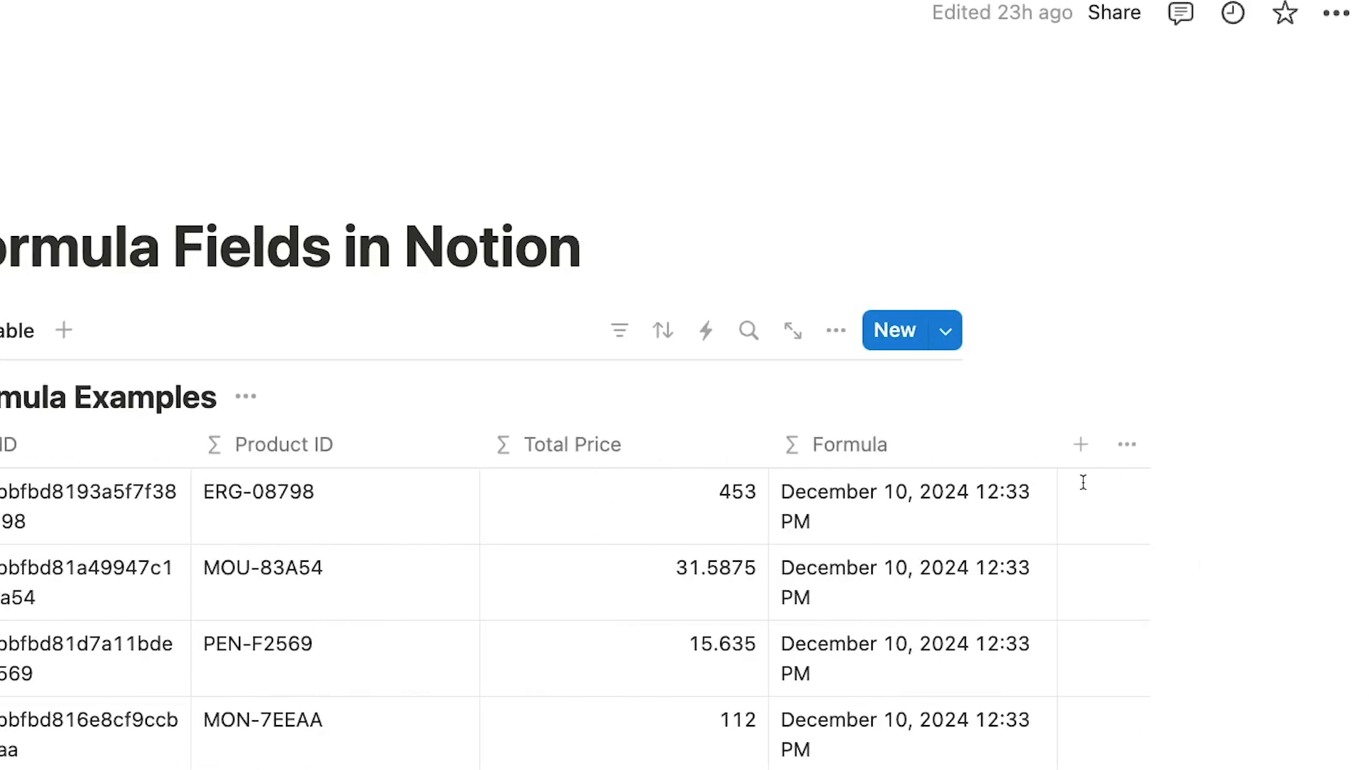
left_click(1024, 451)
Replace now() with formatDate(now(),"MM-DD-YYYY hh:mm A") in the Formula property's editor
left_click(1006, 555)
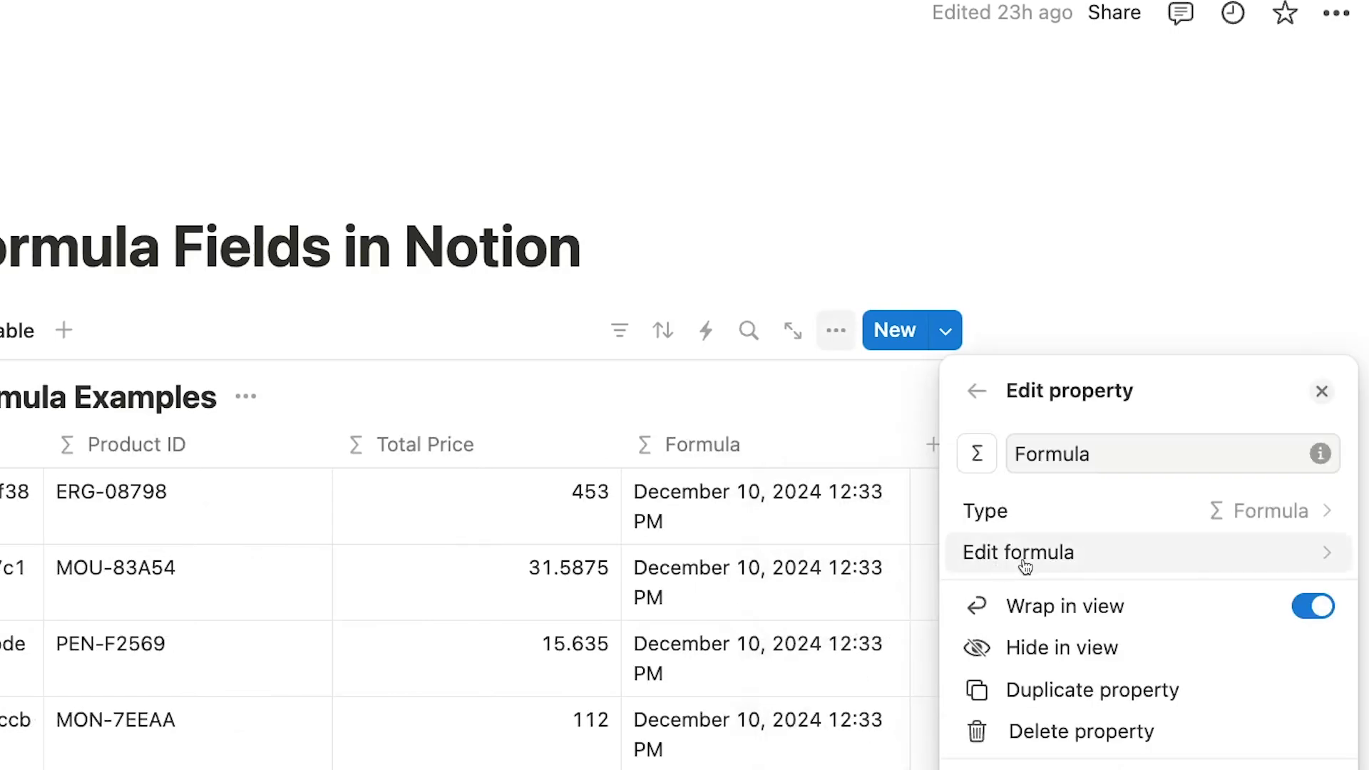
left_click(1024, 558)
key("BackSpace")
key("BackSpace")
key("BackSpace")
key("BackSpace")
key("BackSpace")
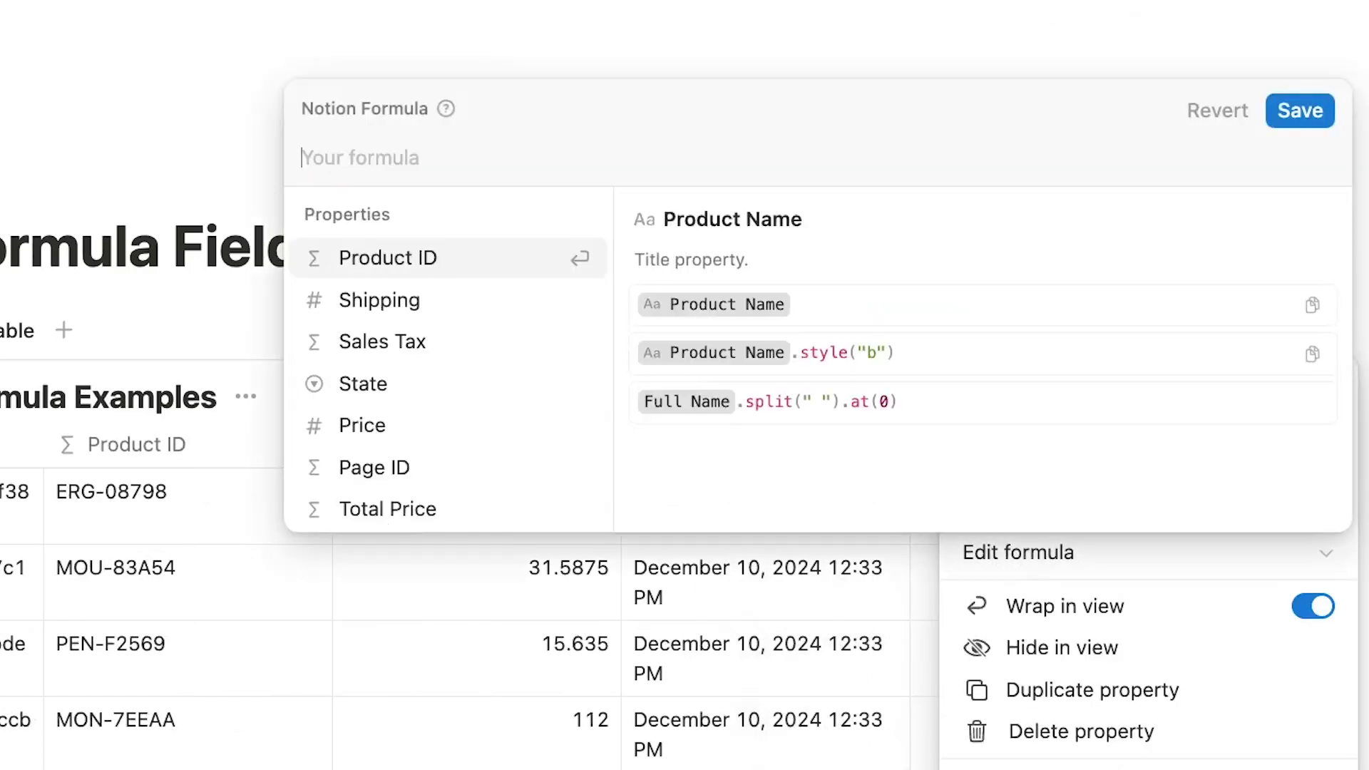
type("crea")
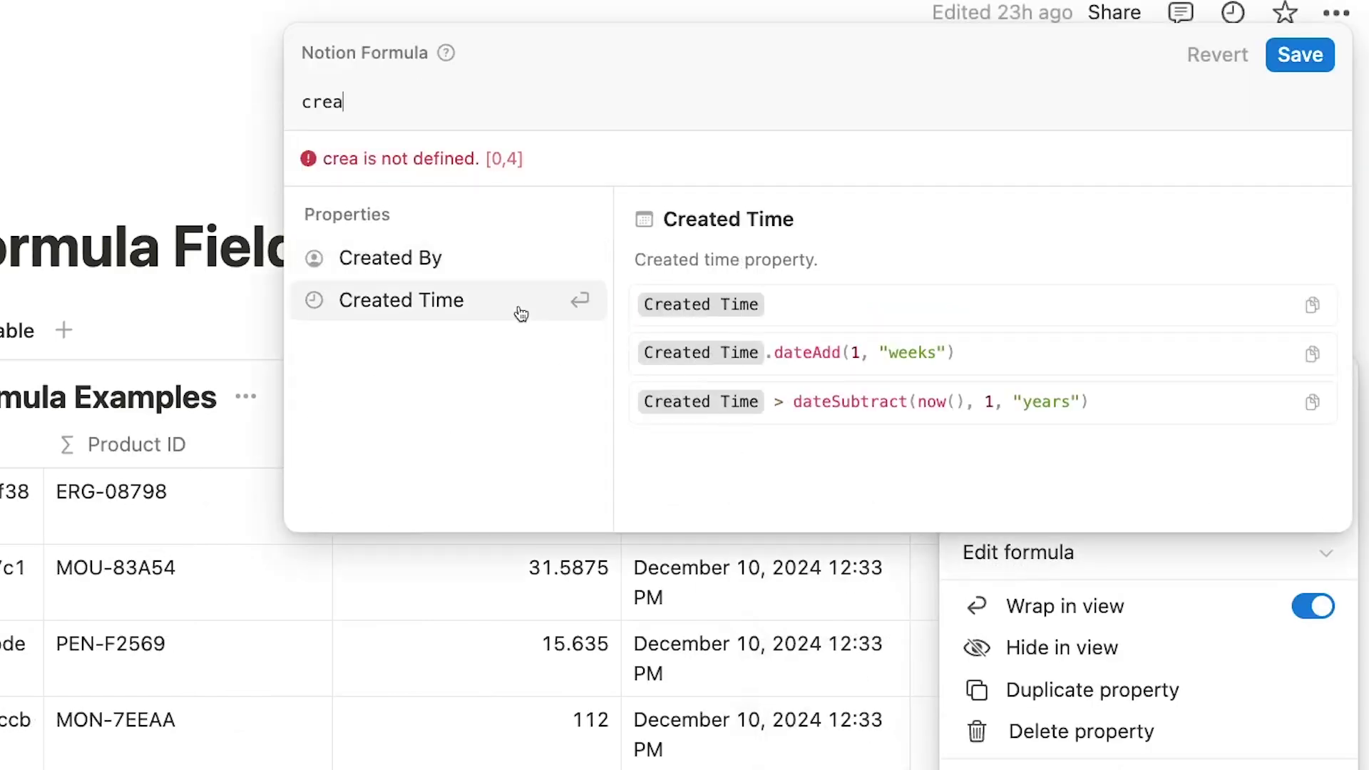
left_click(519, 305)
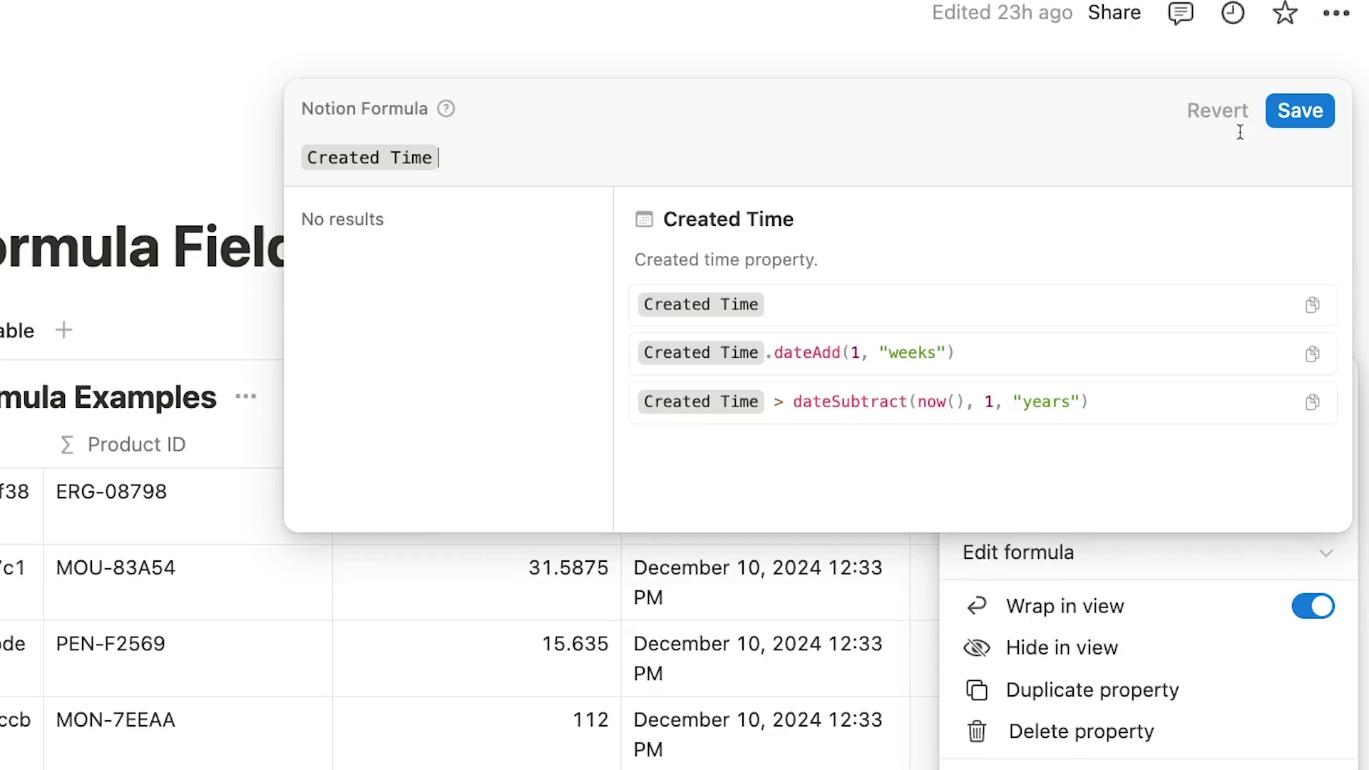
key("BackSpace")
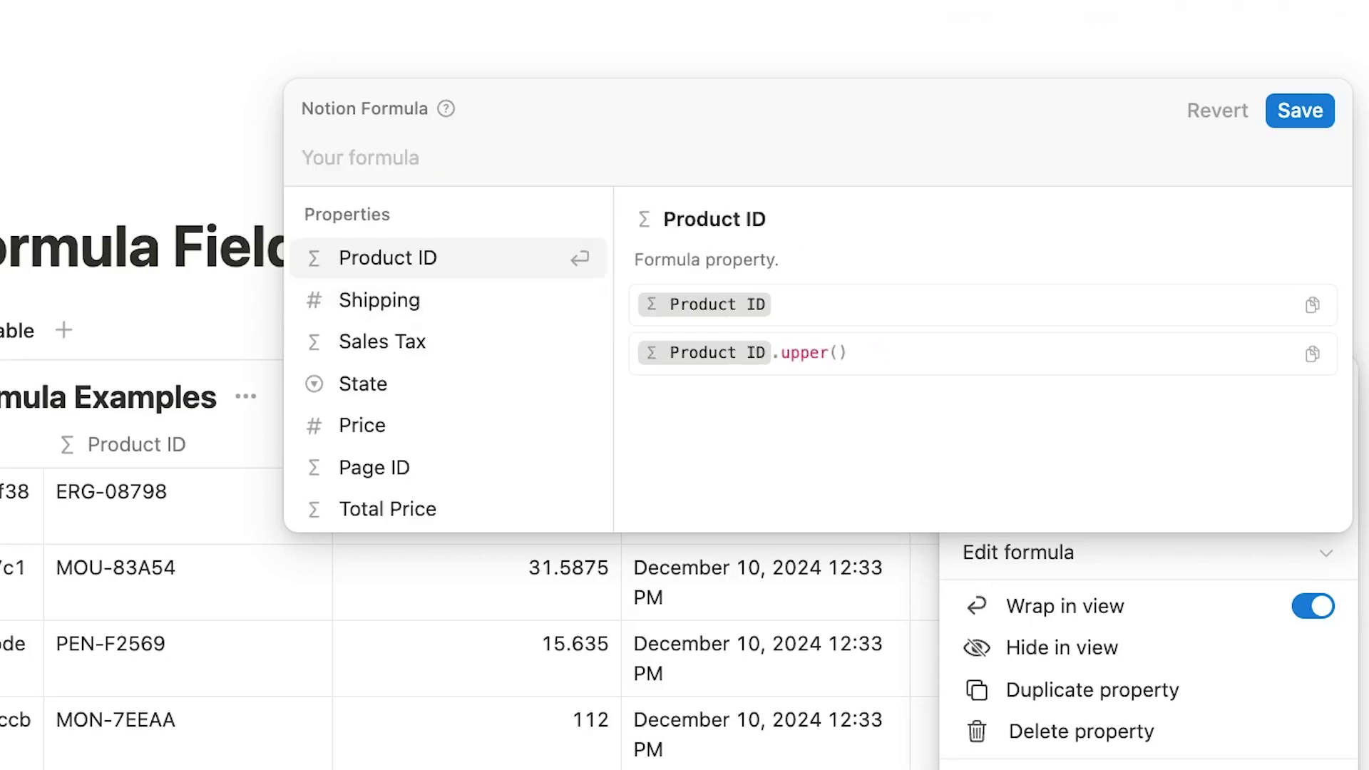
type("o")
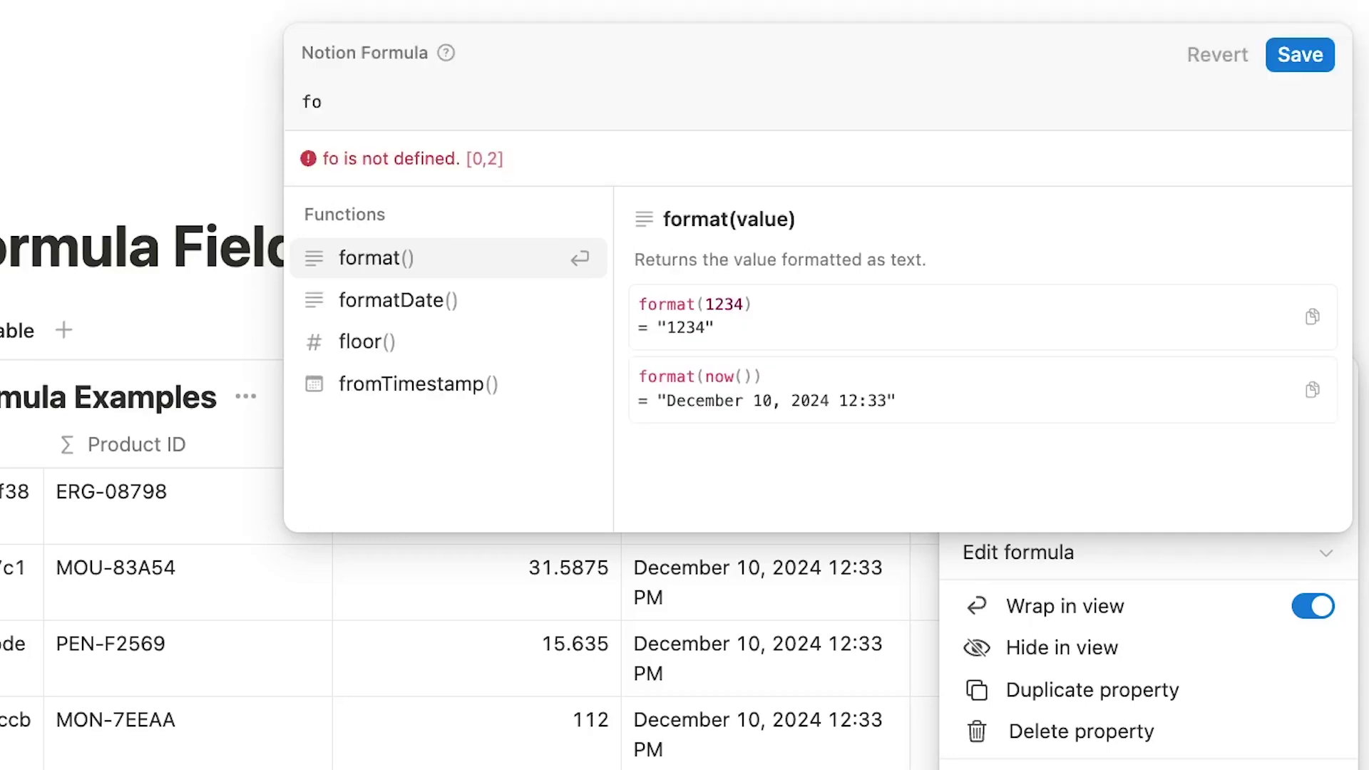
left_click(511, 299)
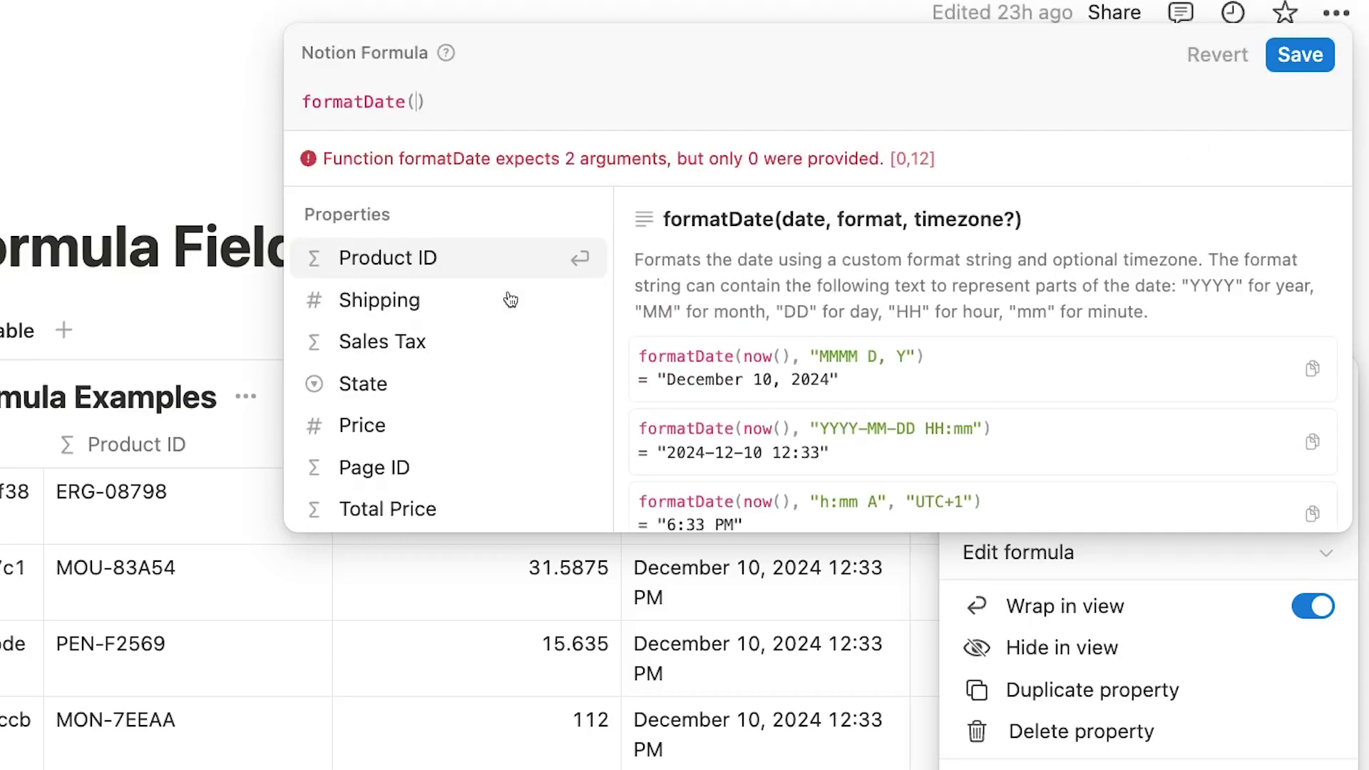
type("n")
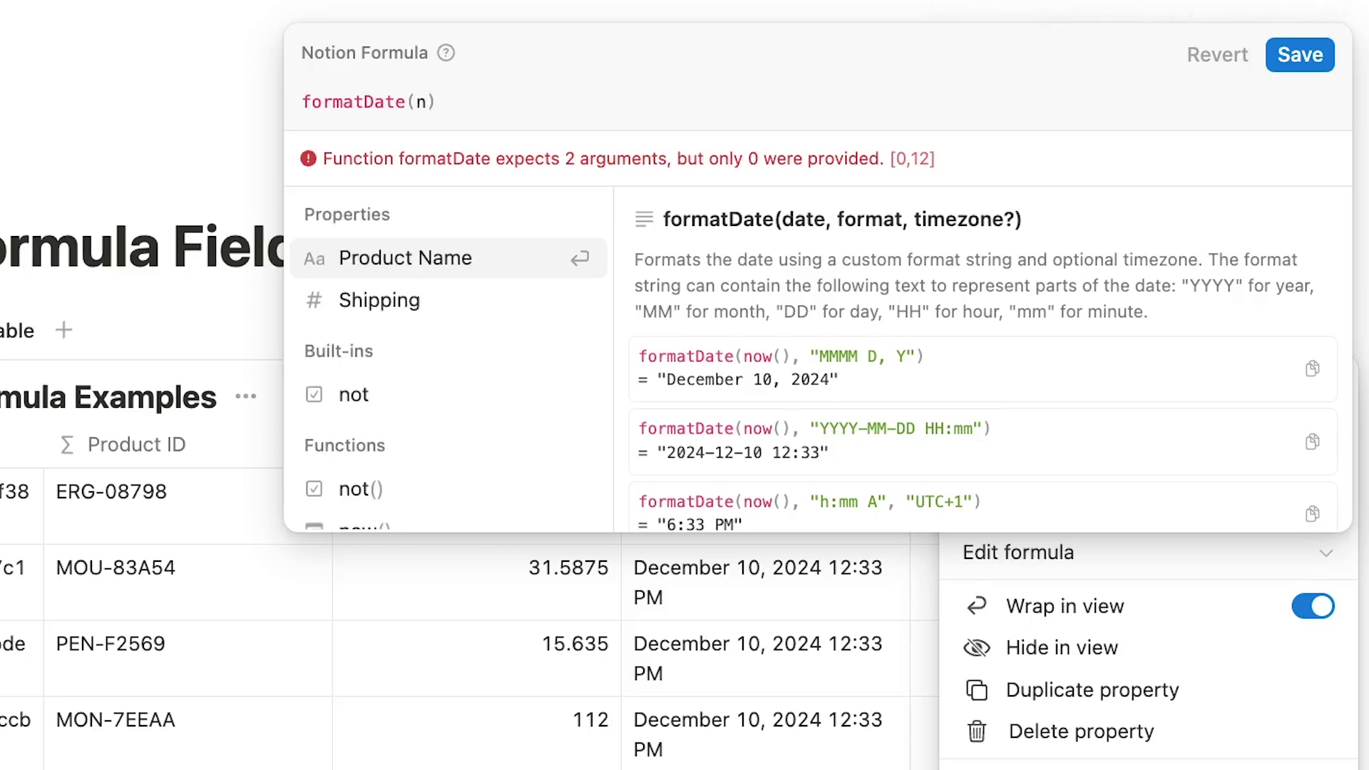
type("ow")
key("Return")
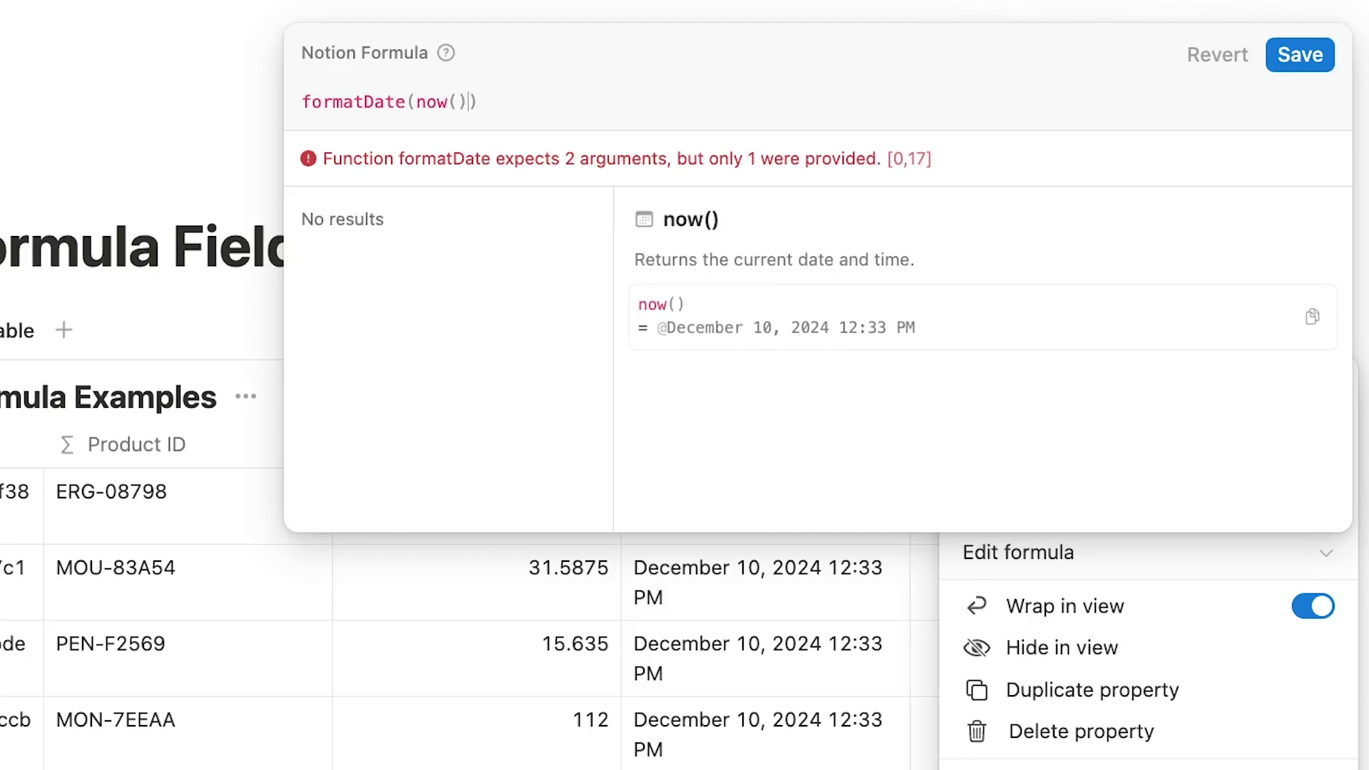
type(",")
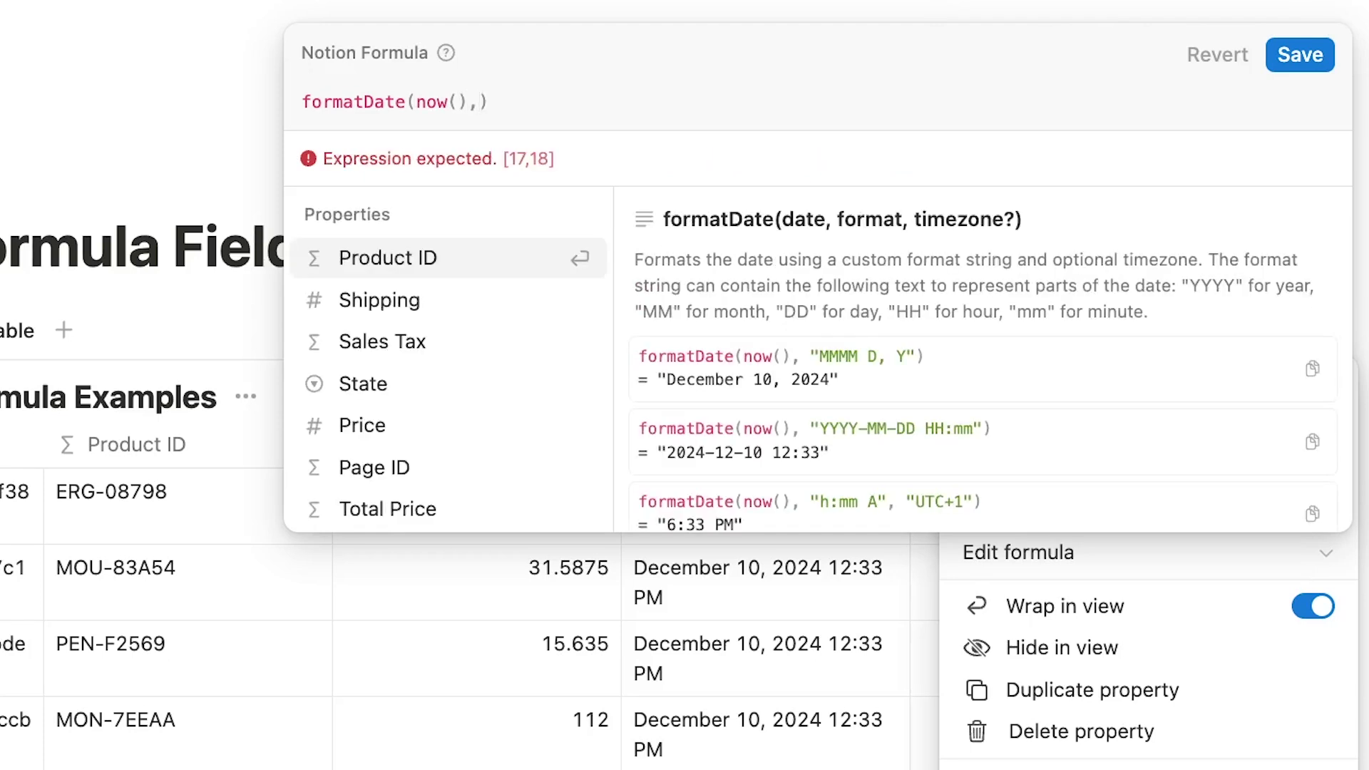
type("\"MM-")
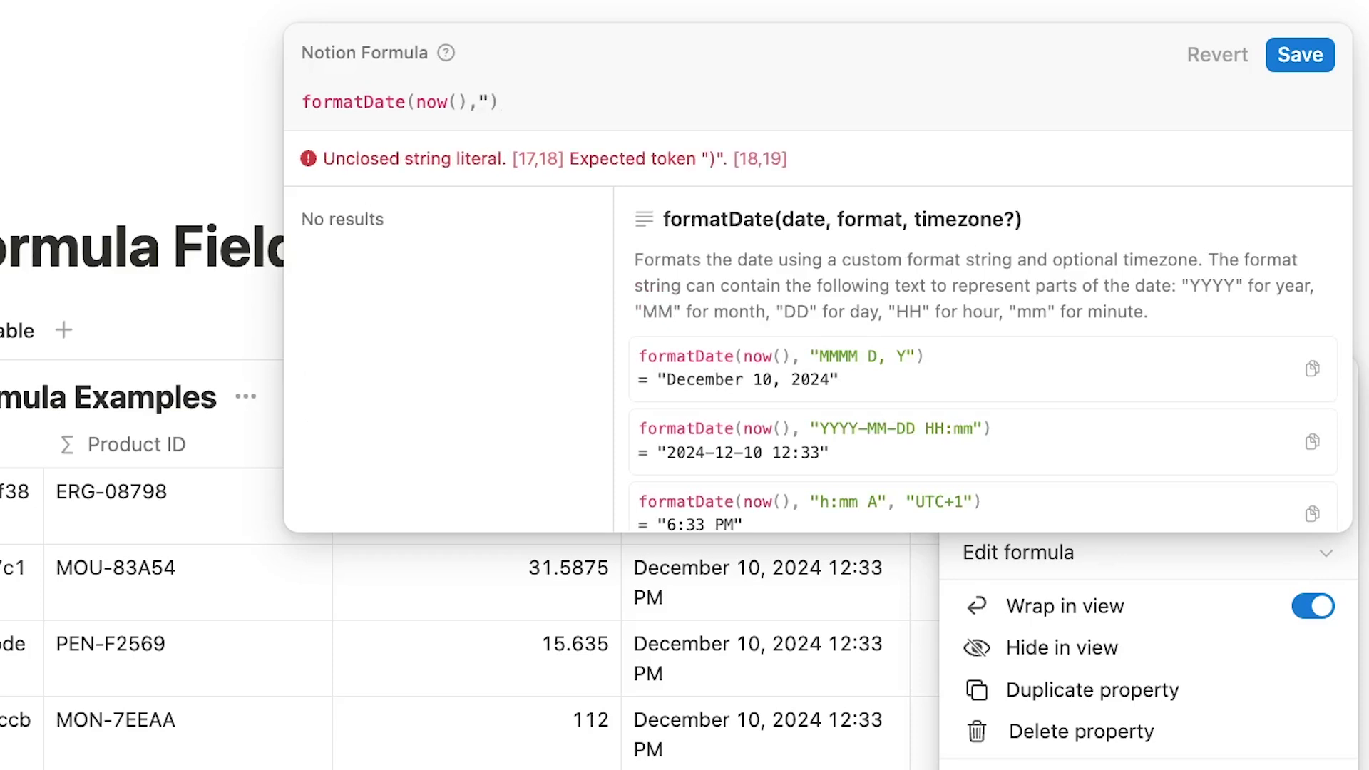
type("DD-YYY")
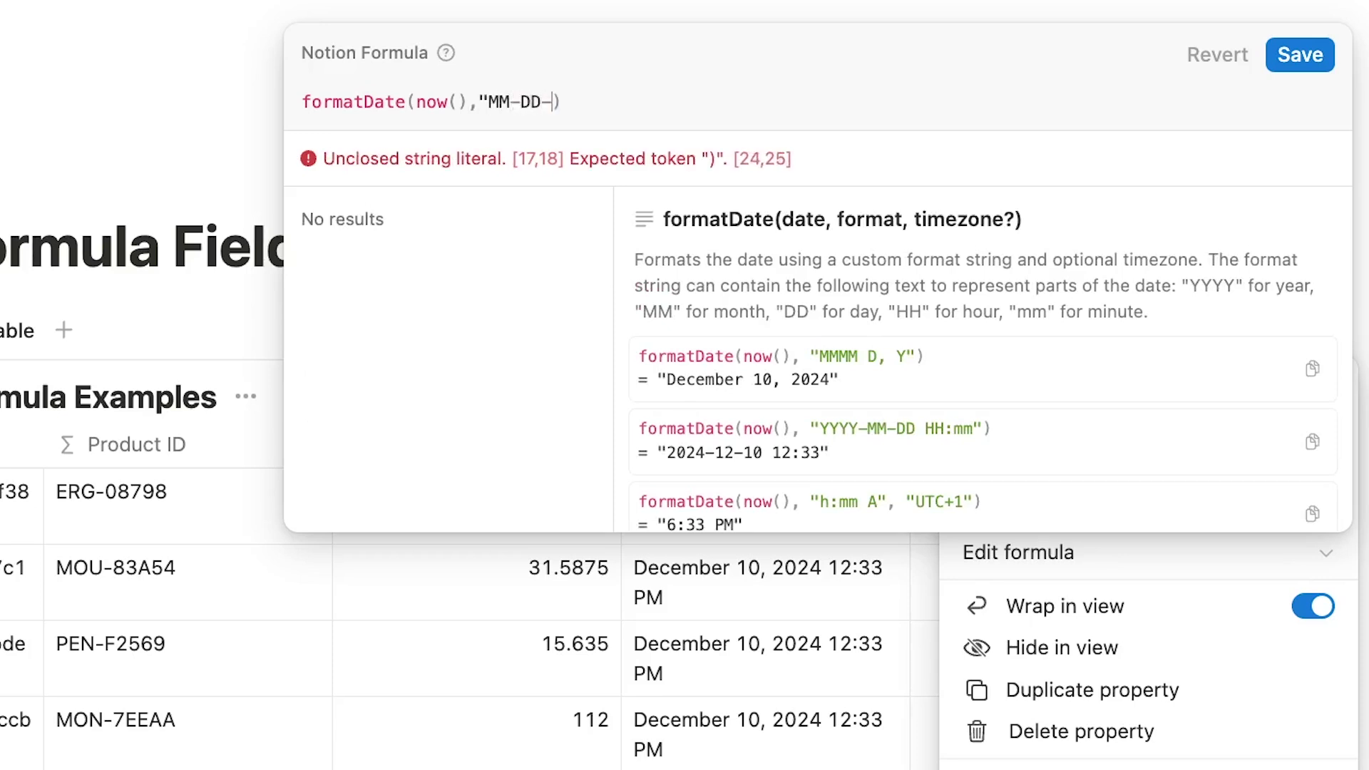
type("Y hh:mm ")
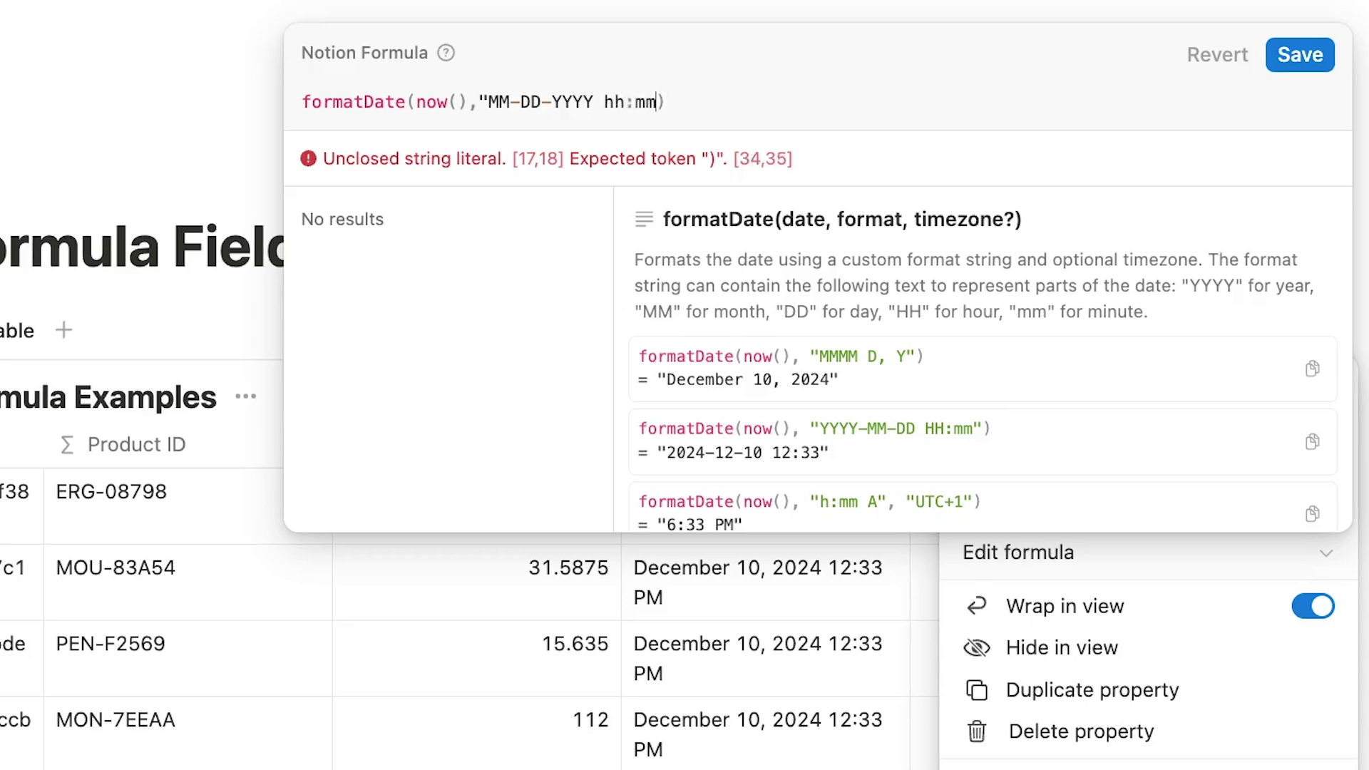
type("A\"")
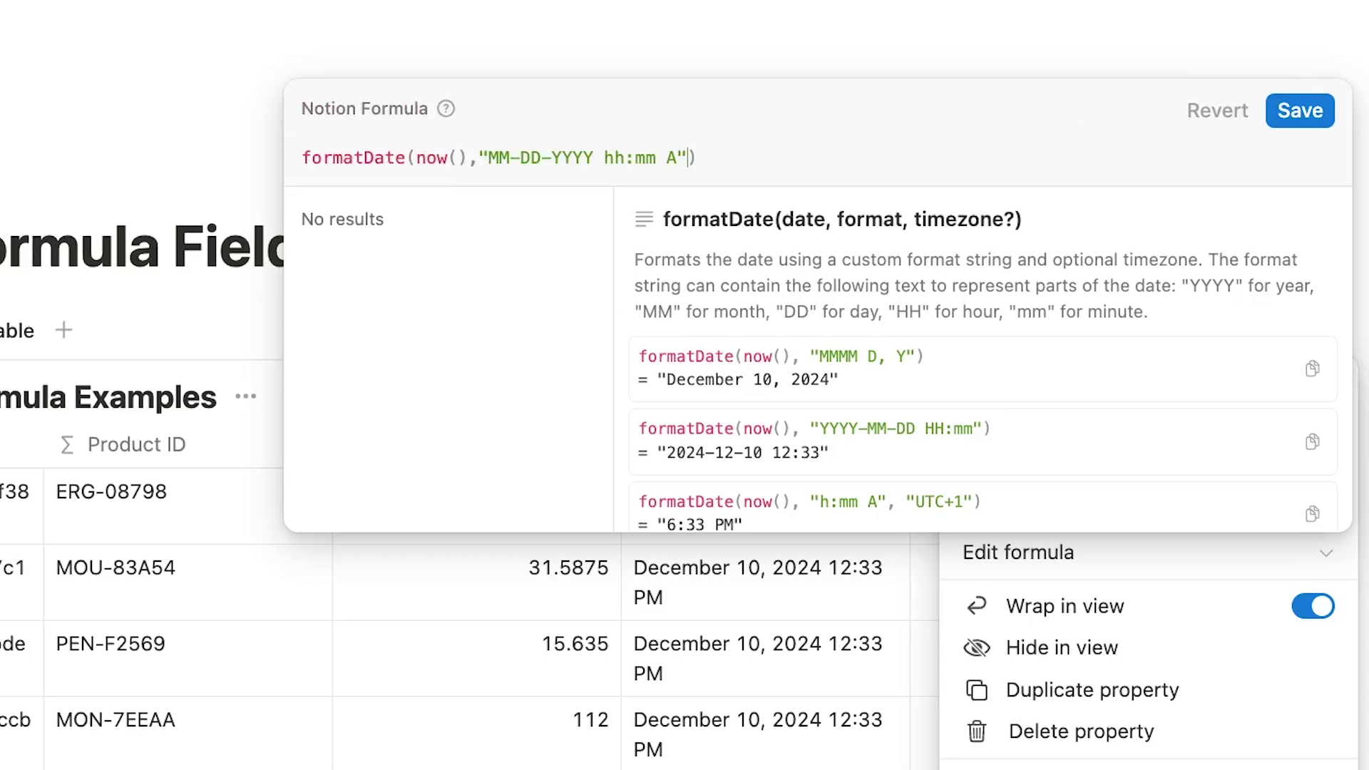
Save the formatDate formula and rename the column to Date
left_click(1296, 113)
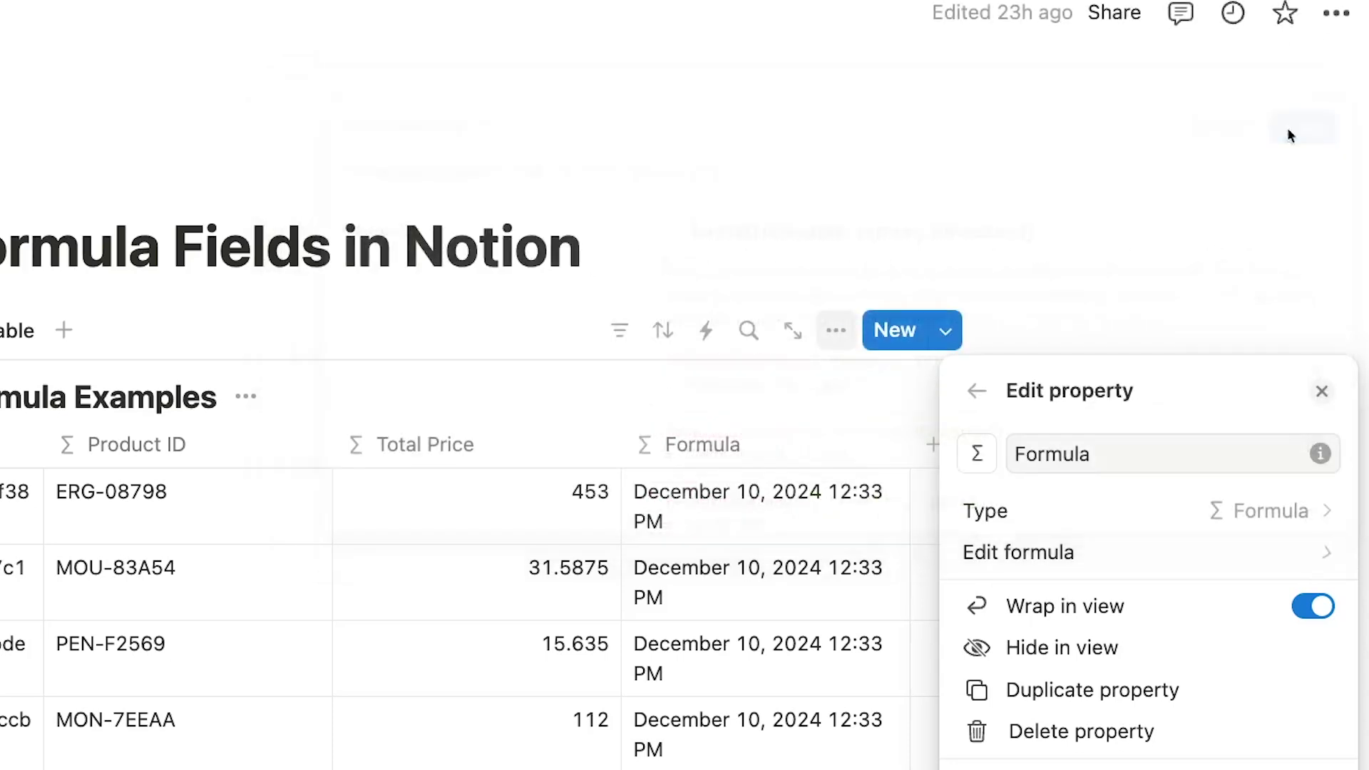
double_click(1110, 316)
type("Date")
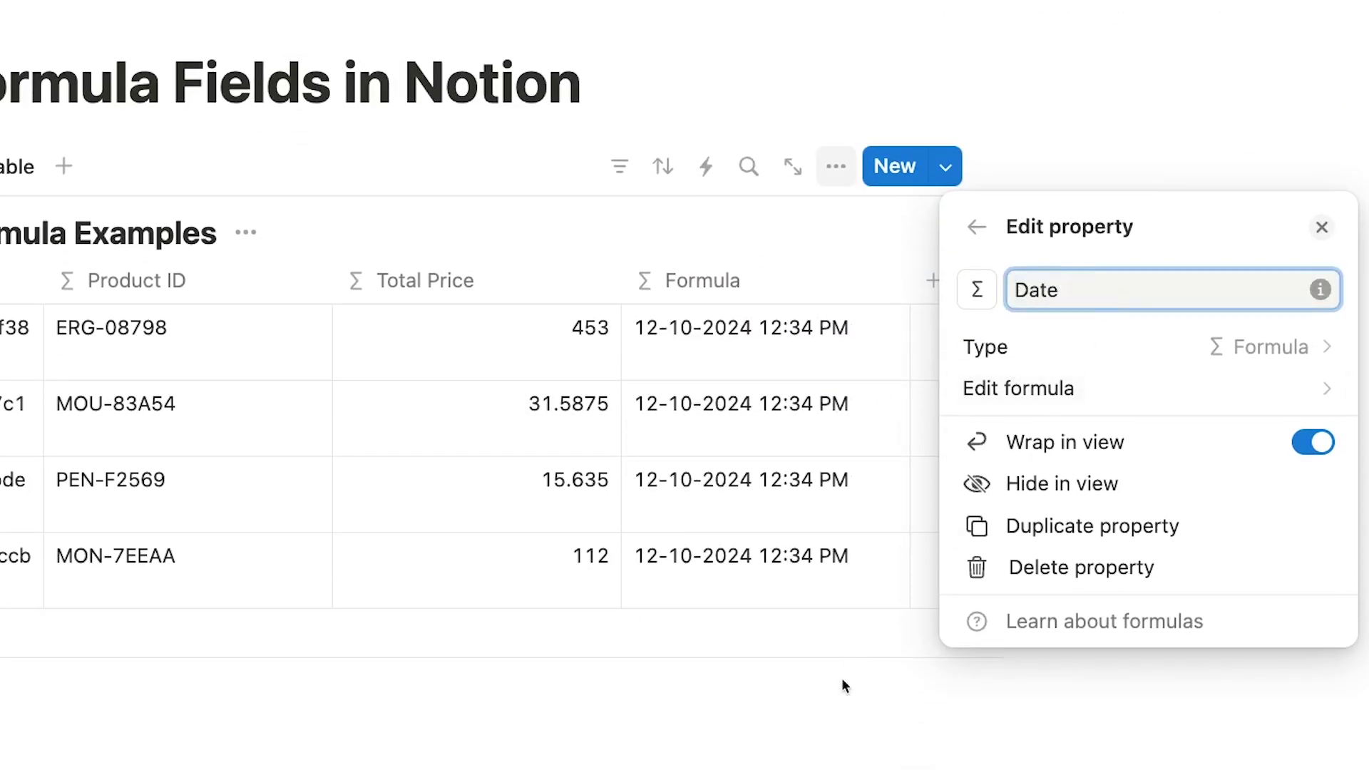
left_click(845, 686)
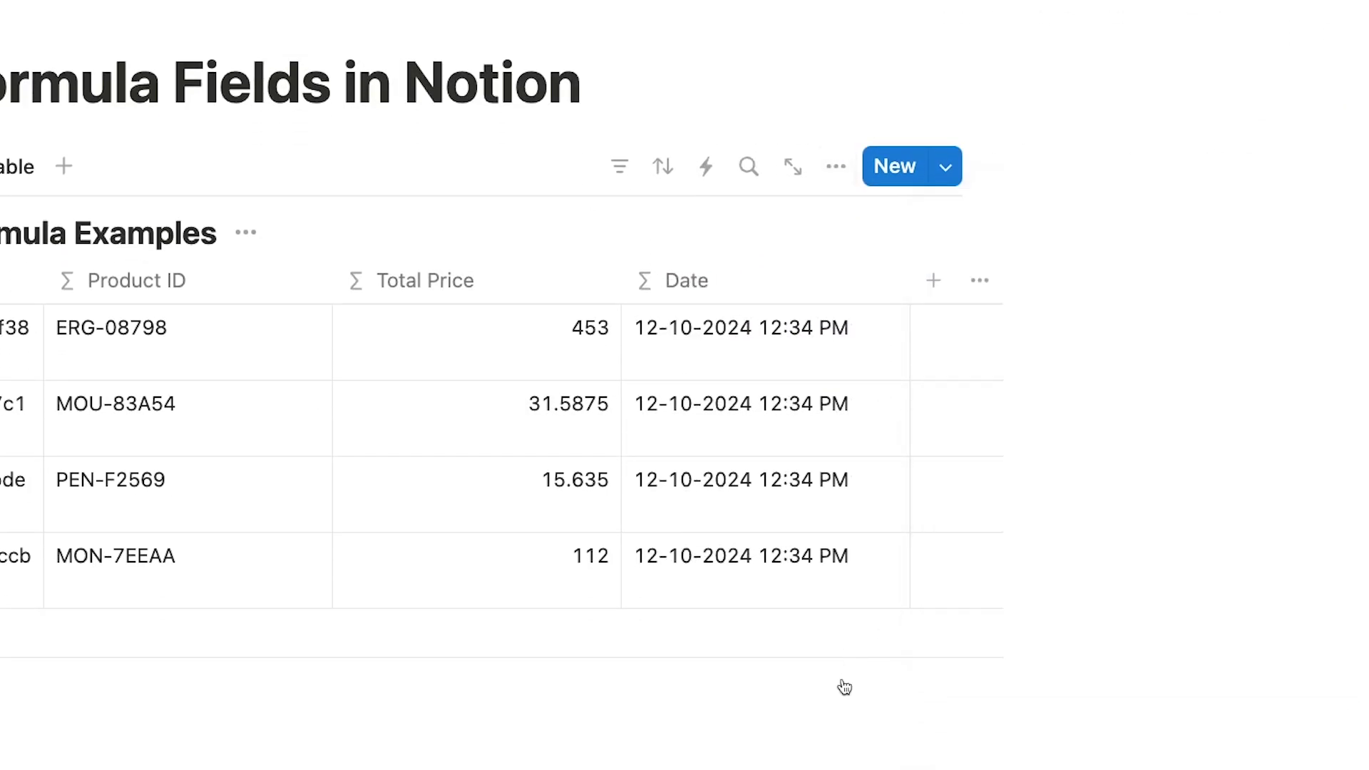